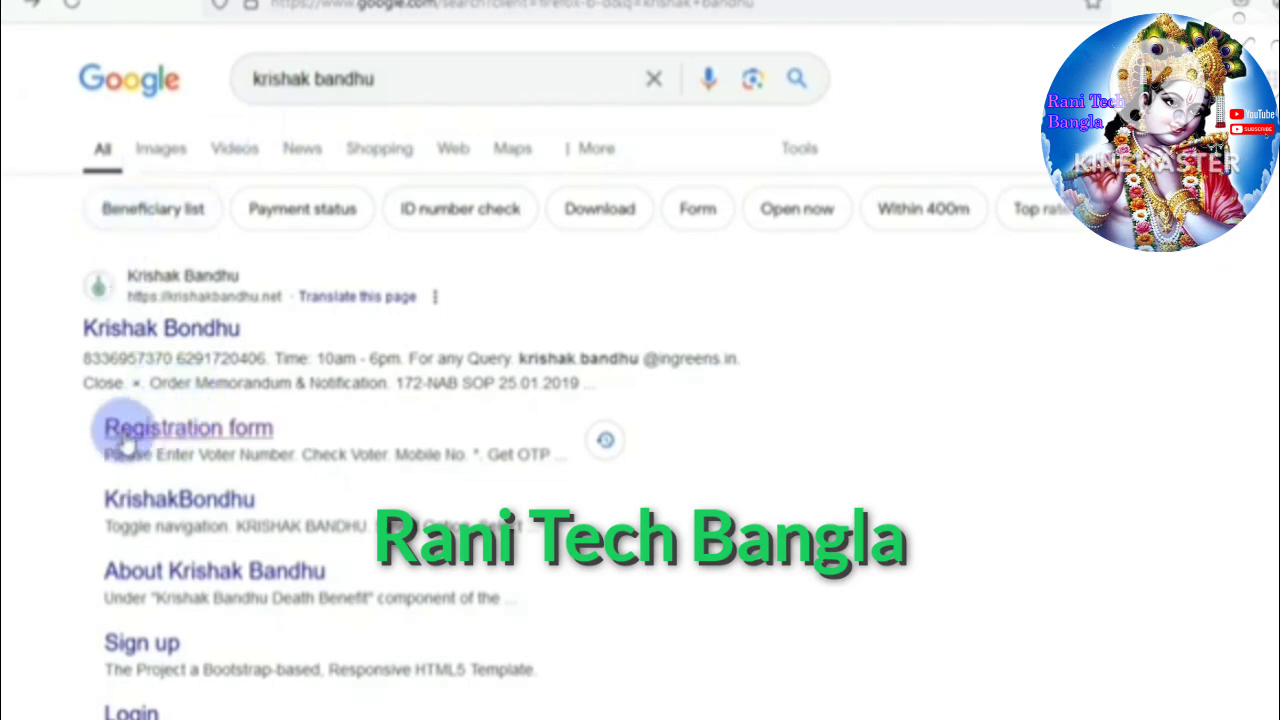
Reload the unavailable registration form page and check the farmer's voter number
click(228, 430)
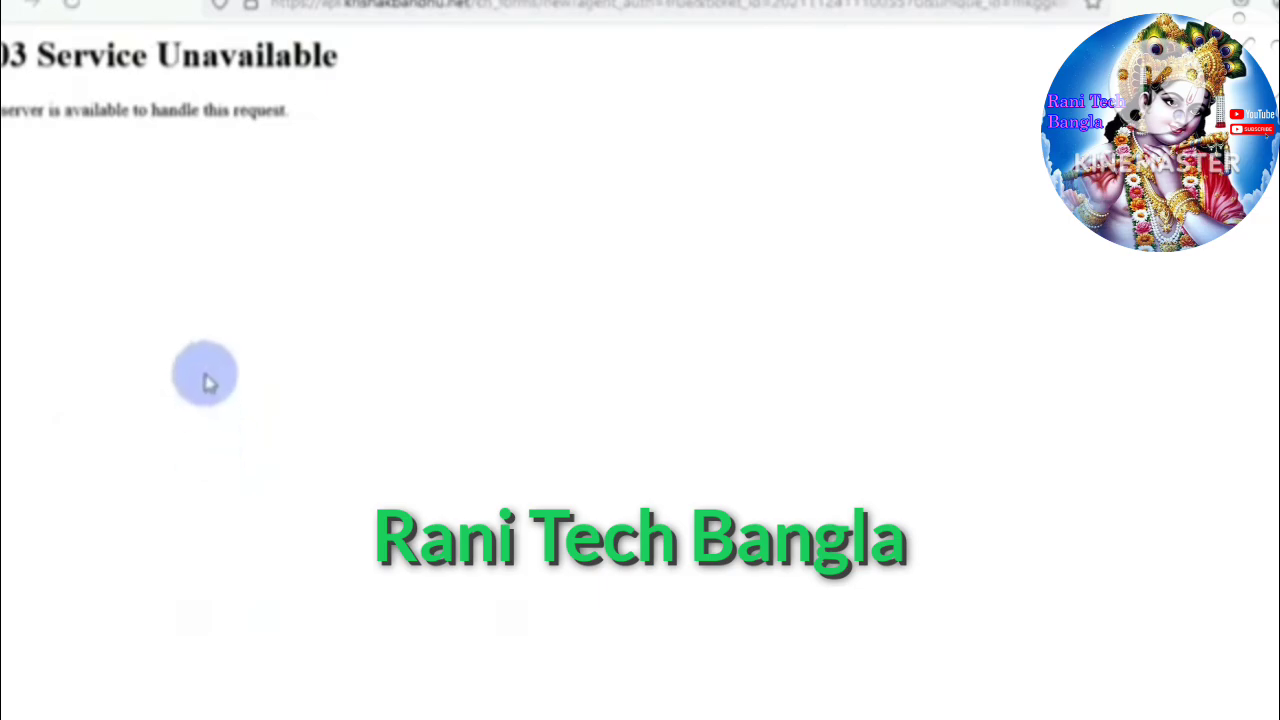
click(78, 5)
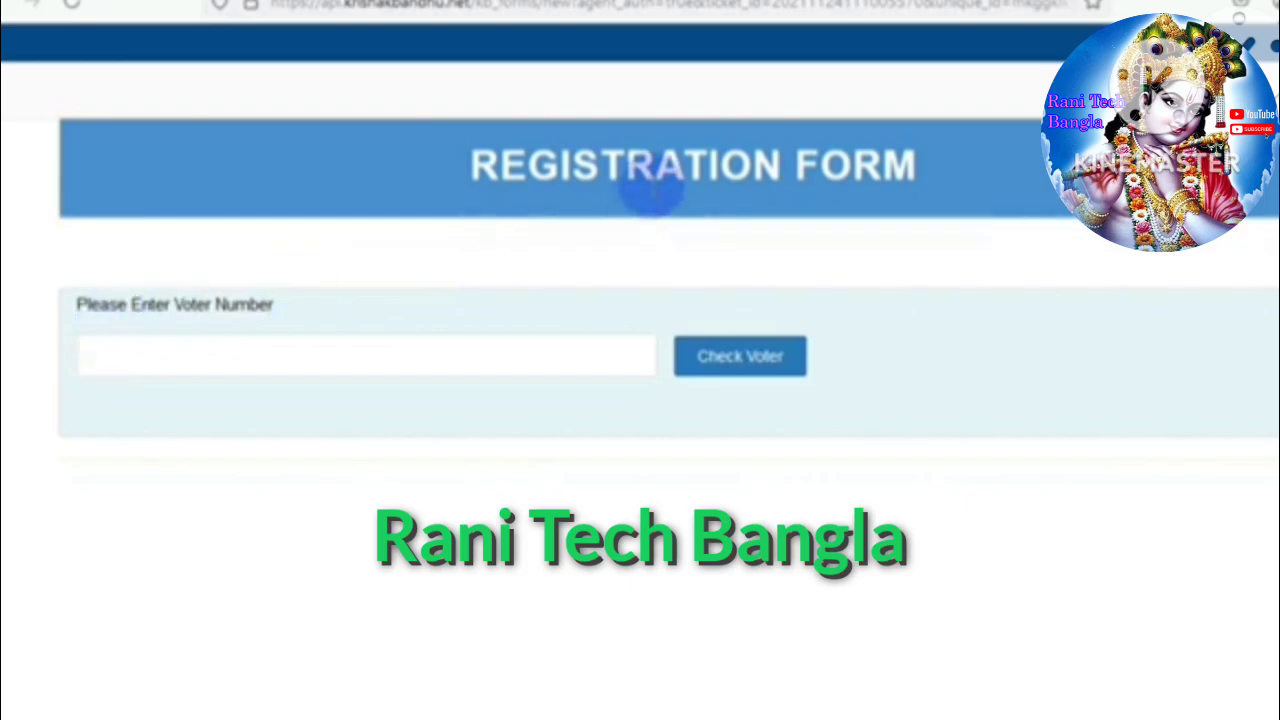
click(256, 352)
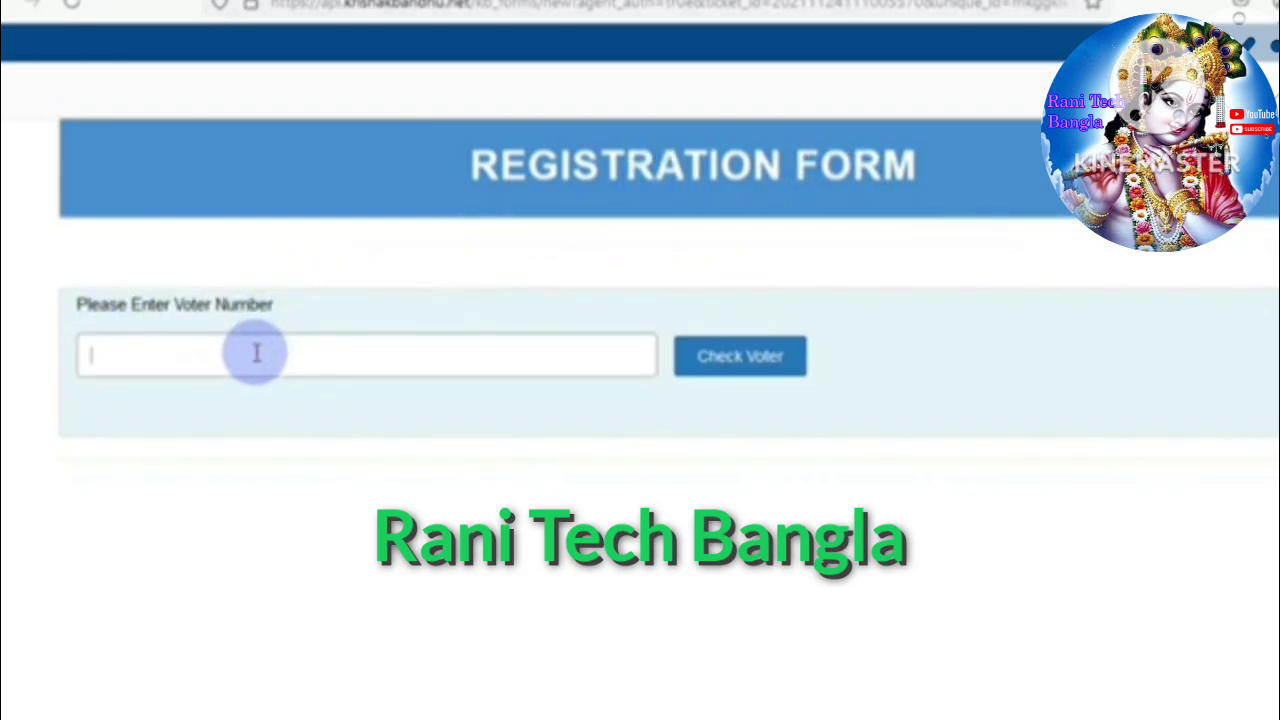
click(763, 375)
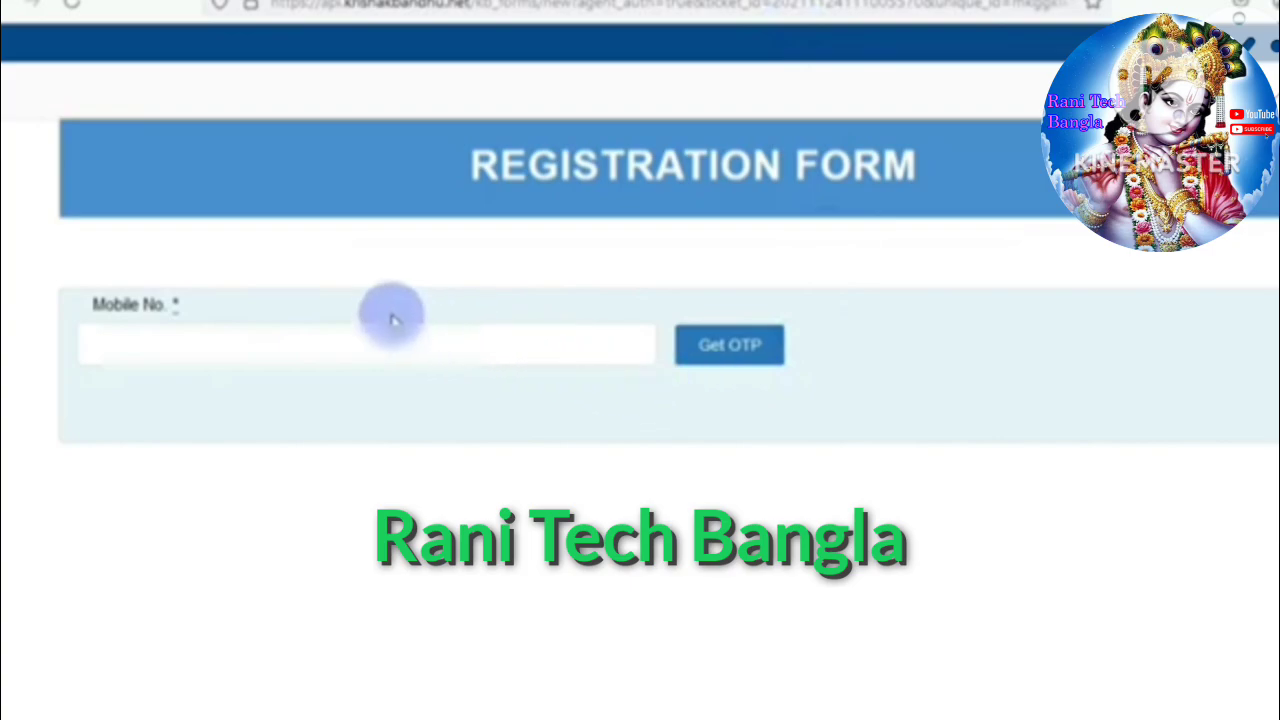
Enter the farmer's mobile number and verify it with the received OTP
click(198, 343)
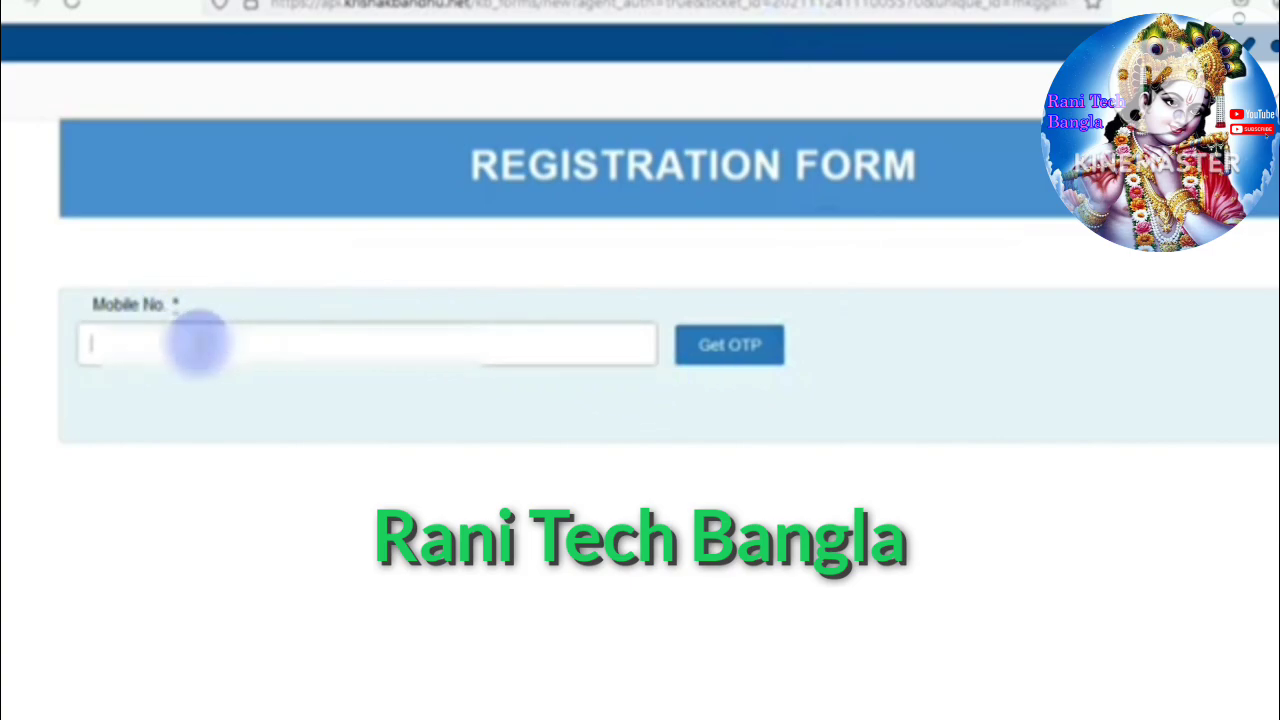
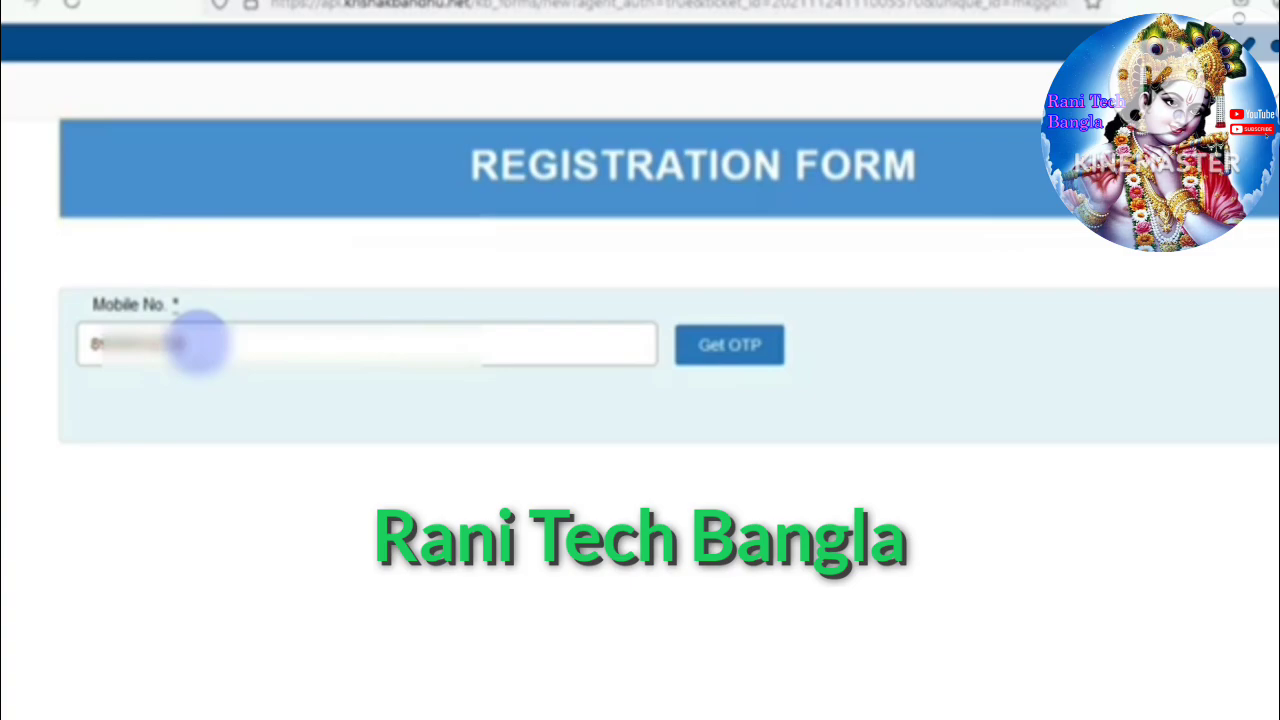
click(737, 343)
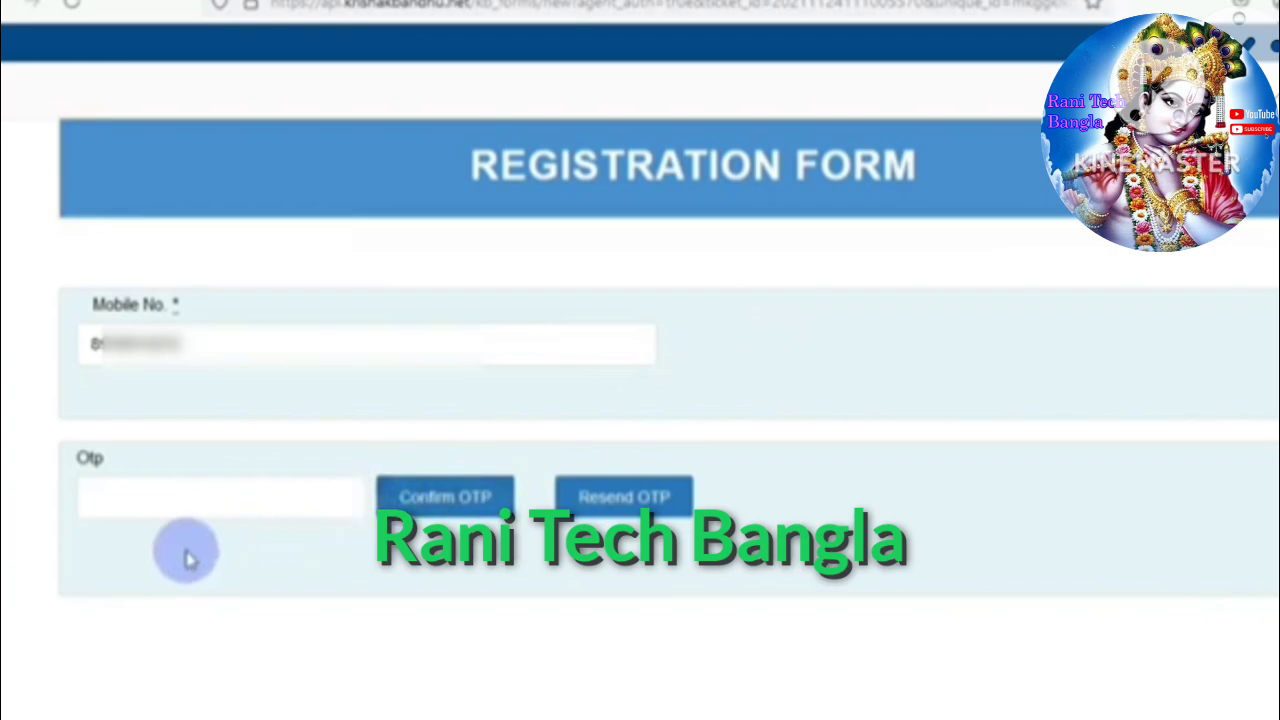
click(232, 480)
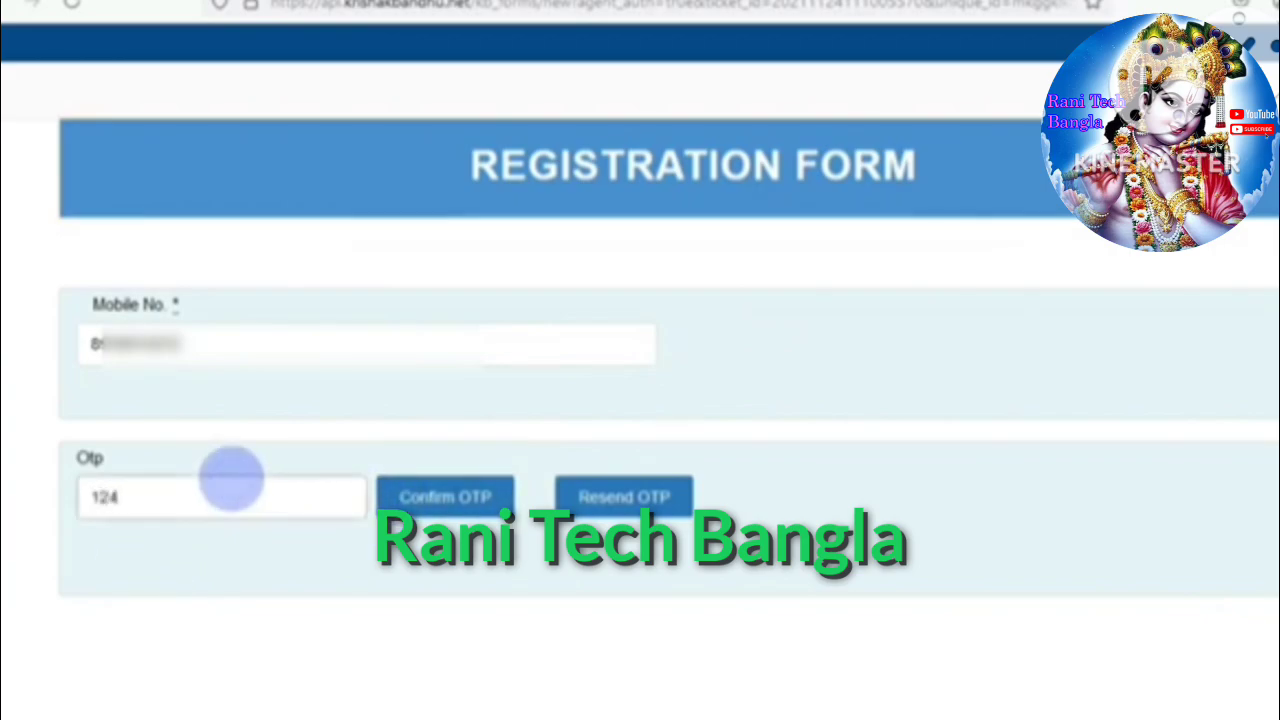
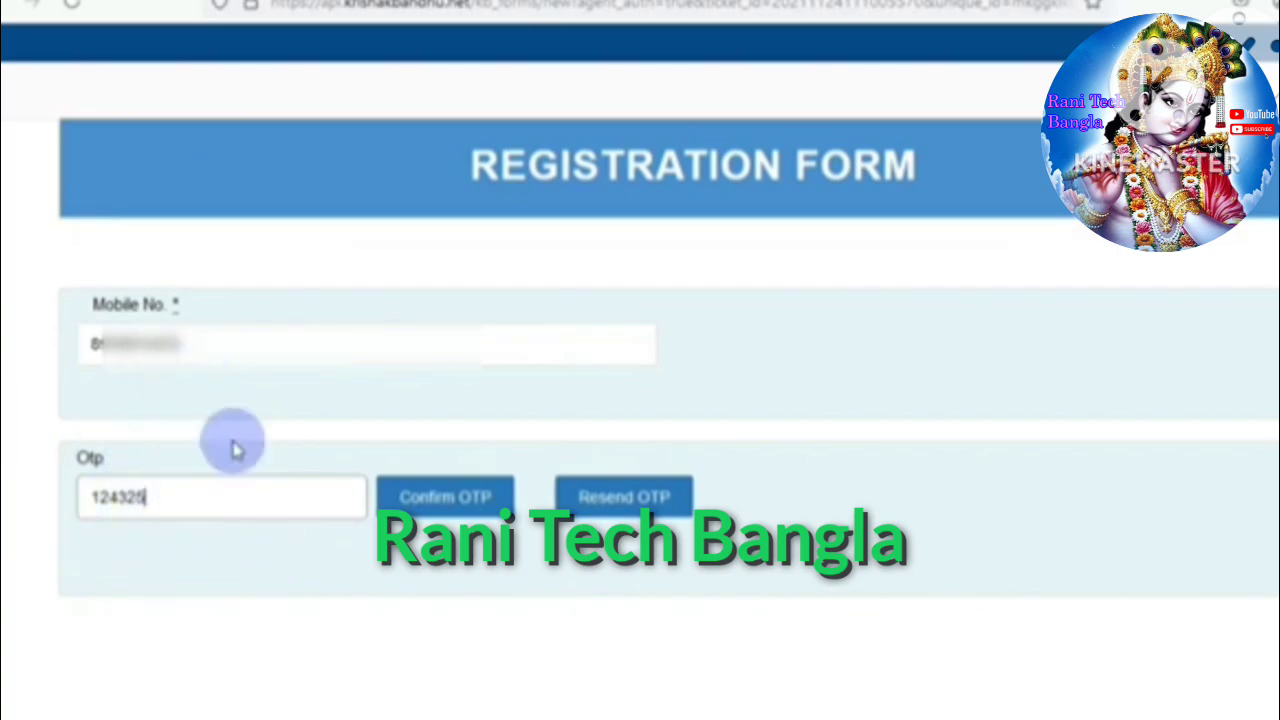
click(450, 497)
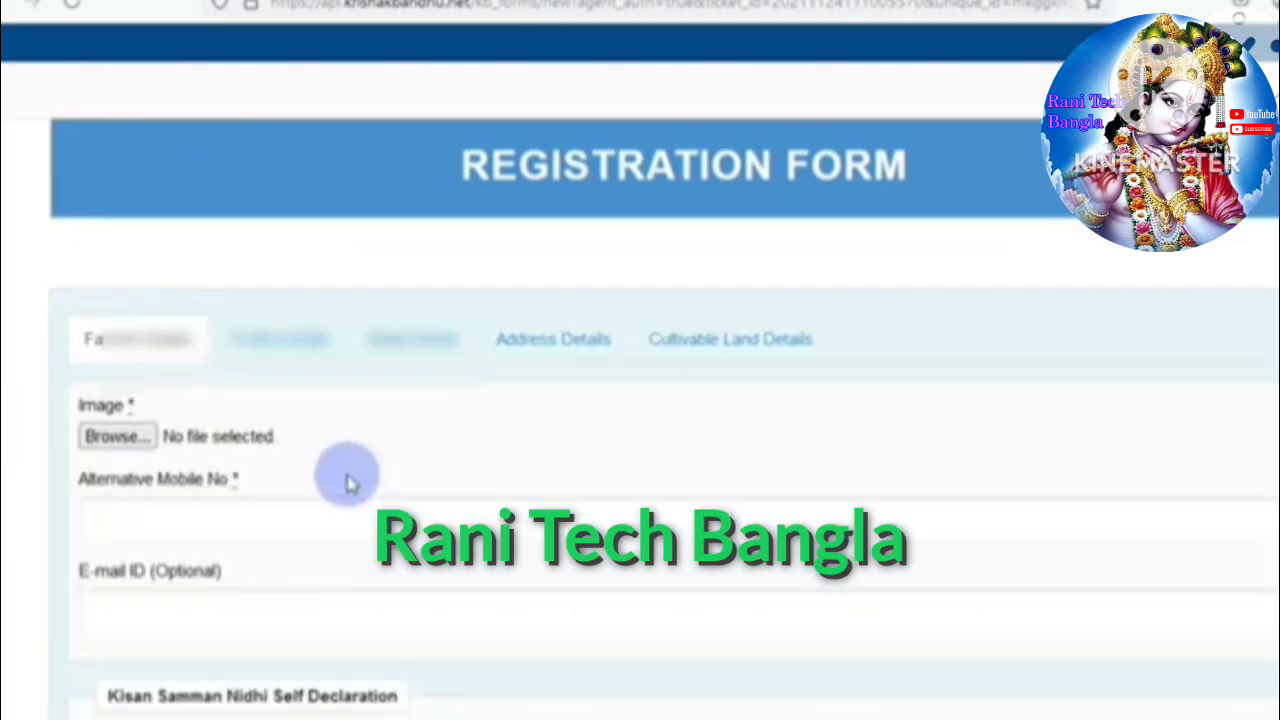
Attach 'WhatsApp Image 2024-06-15 at 10.49.19_a6b69b27-min.jpg' as the farmer's photo
scroll(103, 269, down, 1)
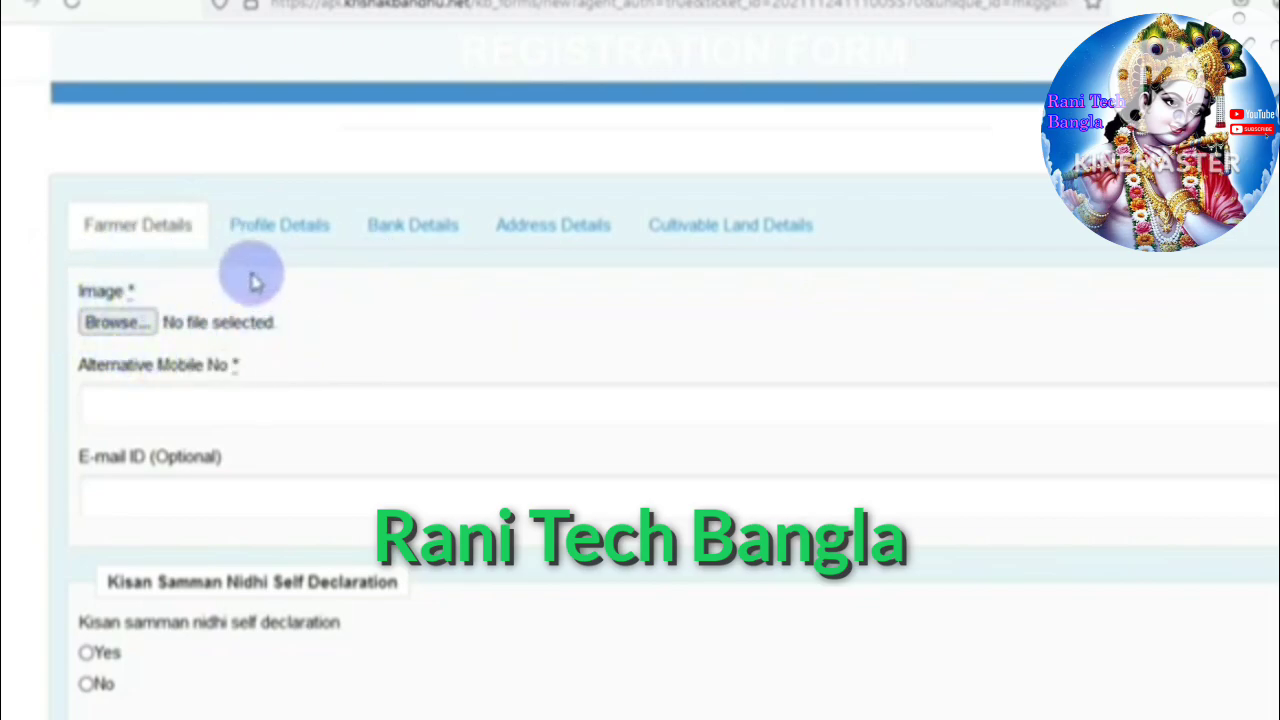
scroll(251, 274, down, 1)
click(125, 218)
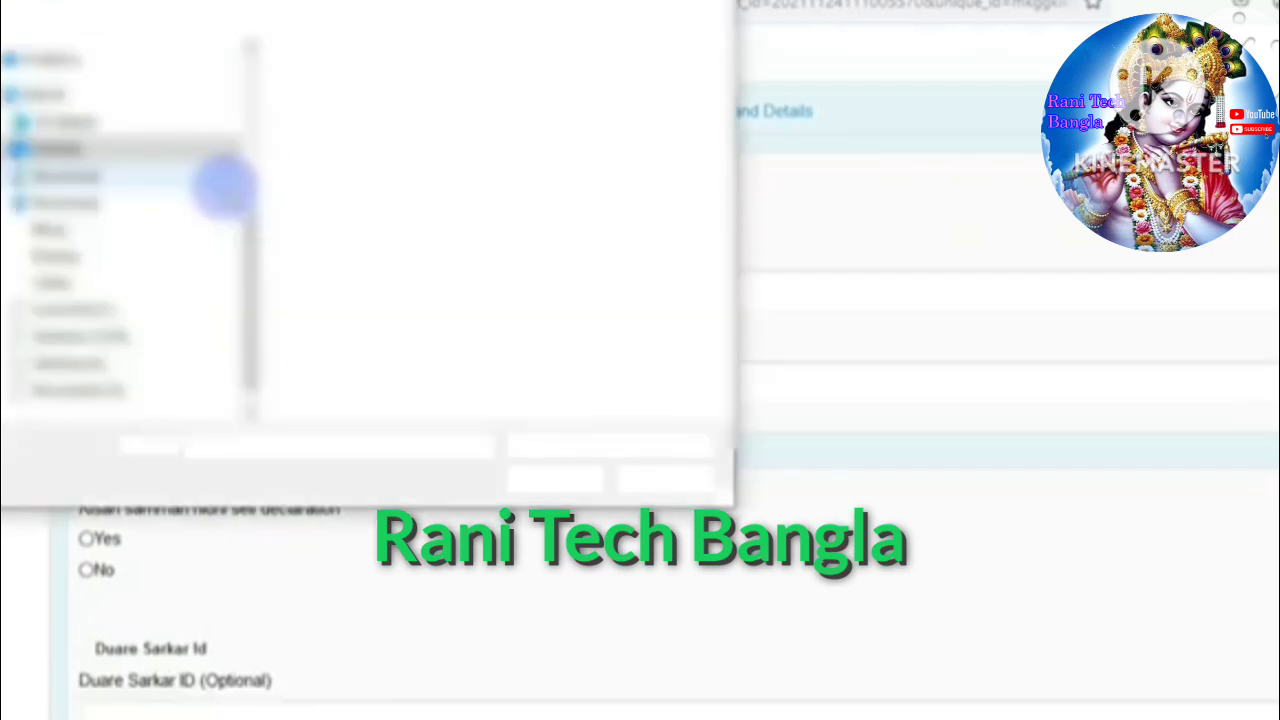
scroll(110, 325, up, 2)
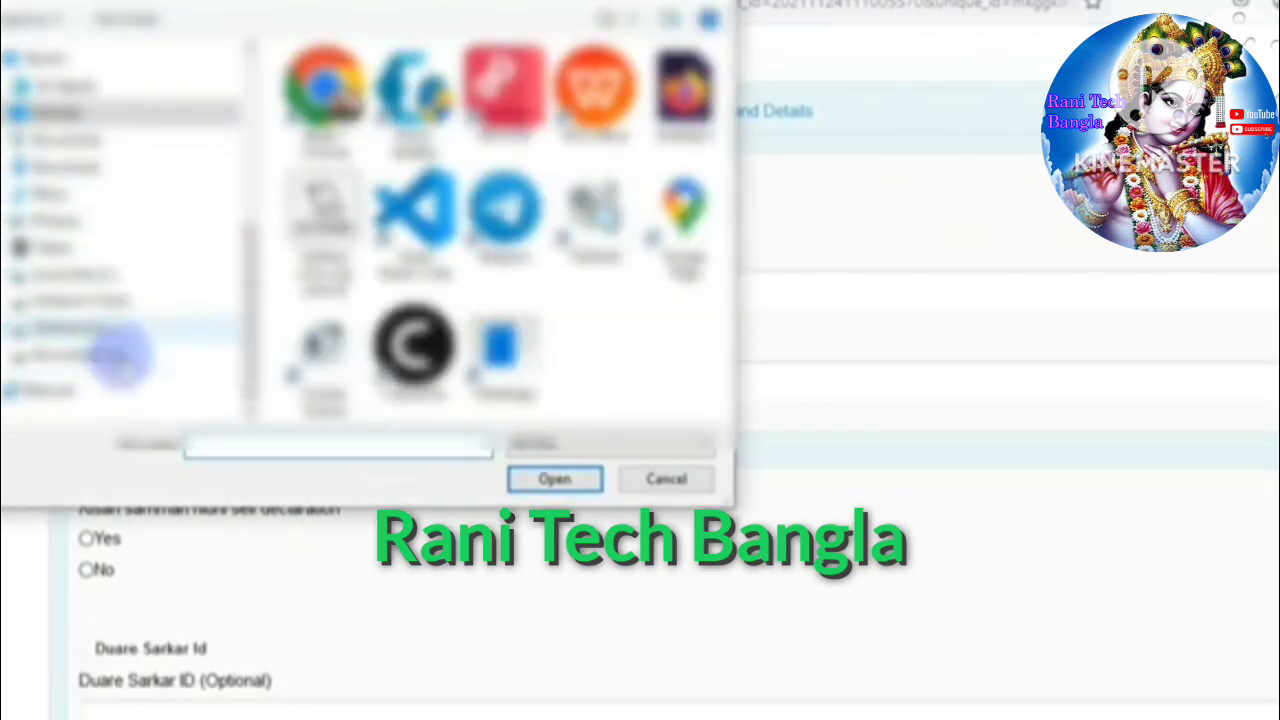
scroll(120, 325, up, 3)
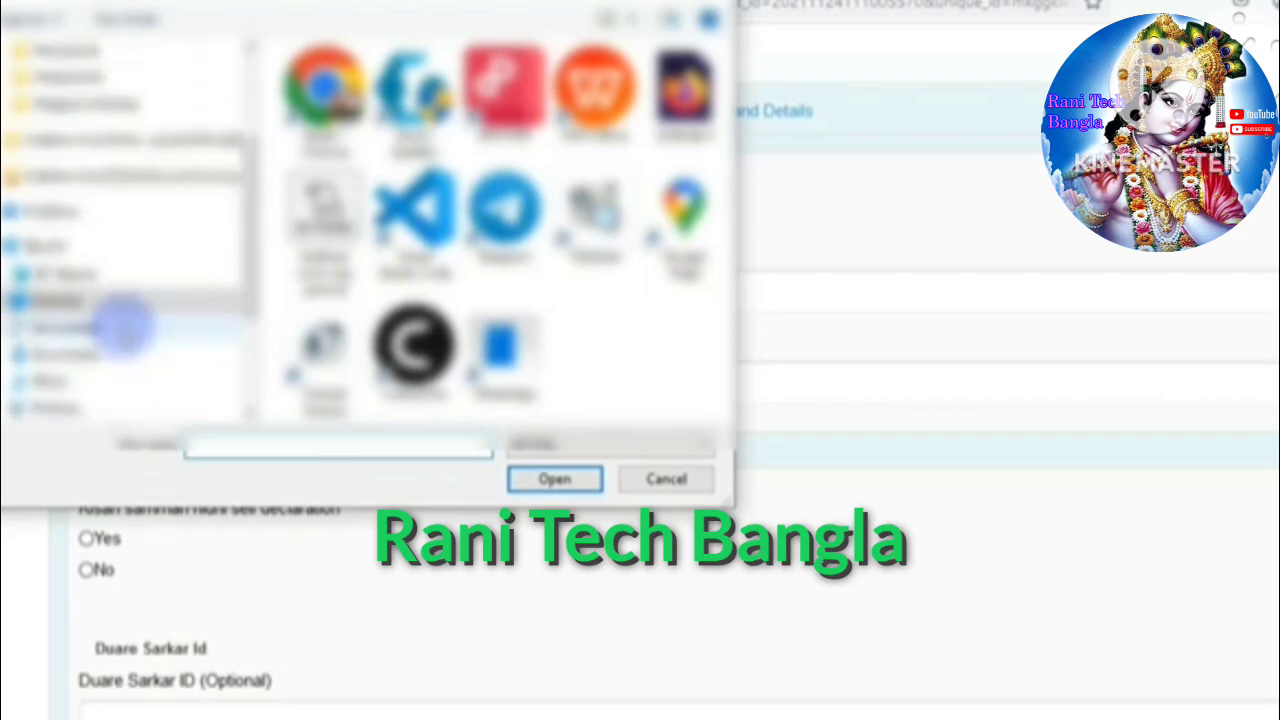
click(130, 84)
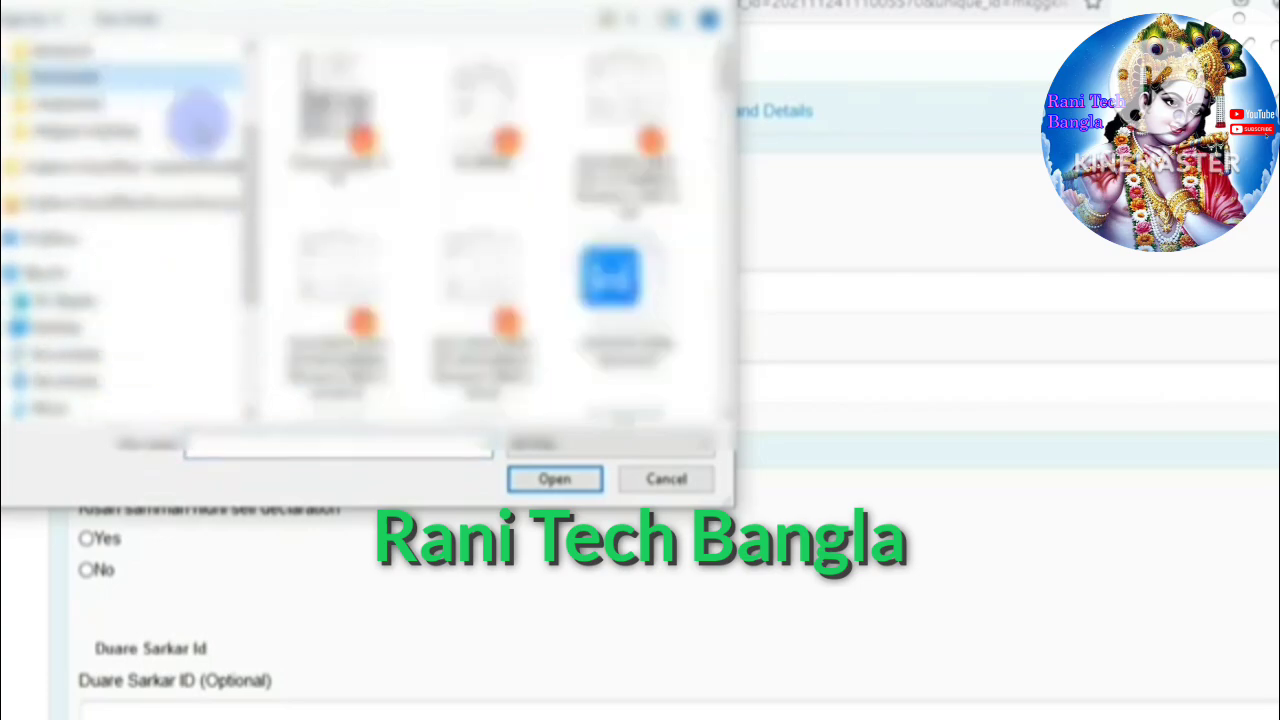
scroll(620, 174, down, 6)
scroll(620, 174, down, 10)
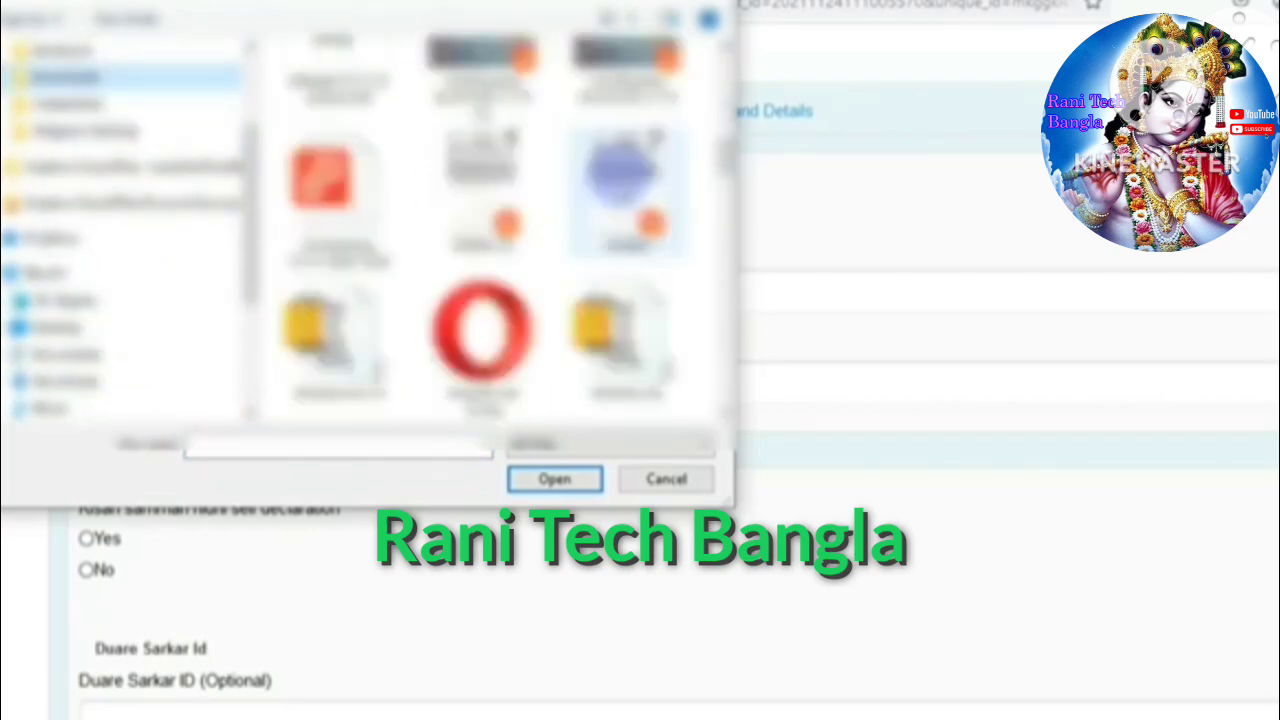
scroll(620, 174, down, 8)
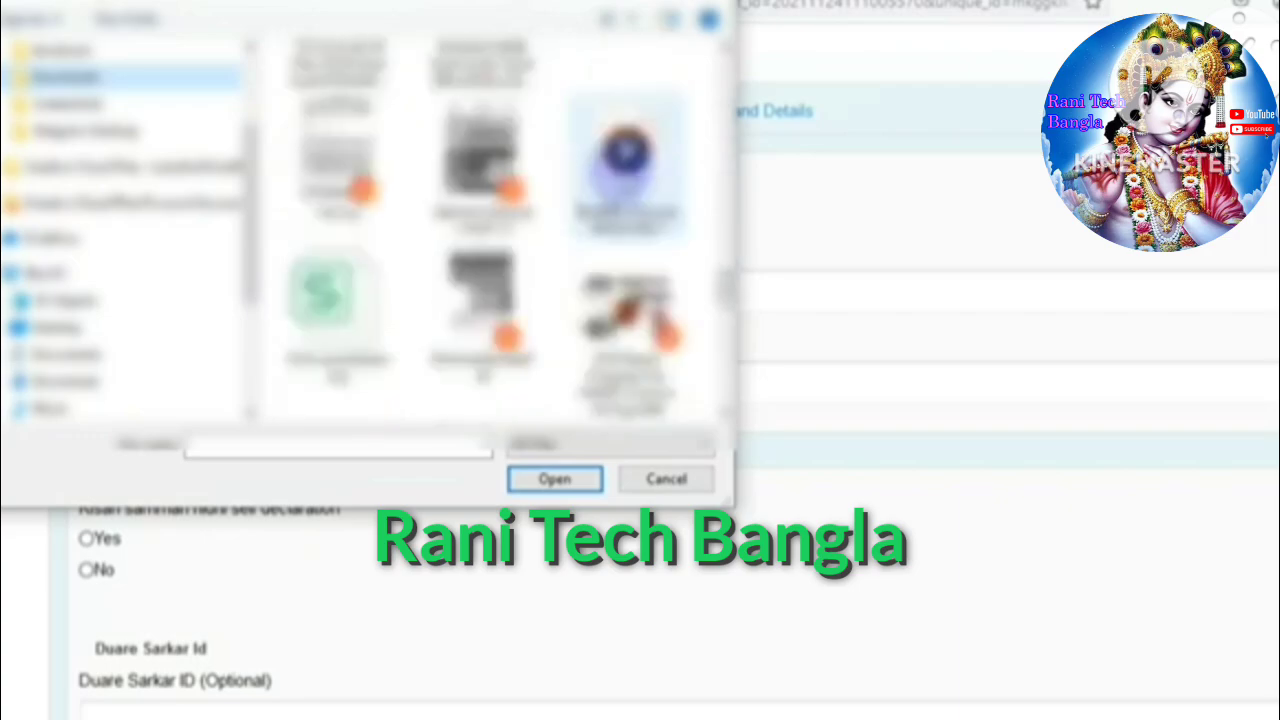
click(625, 150)
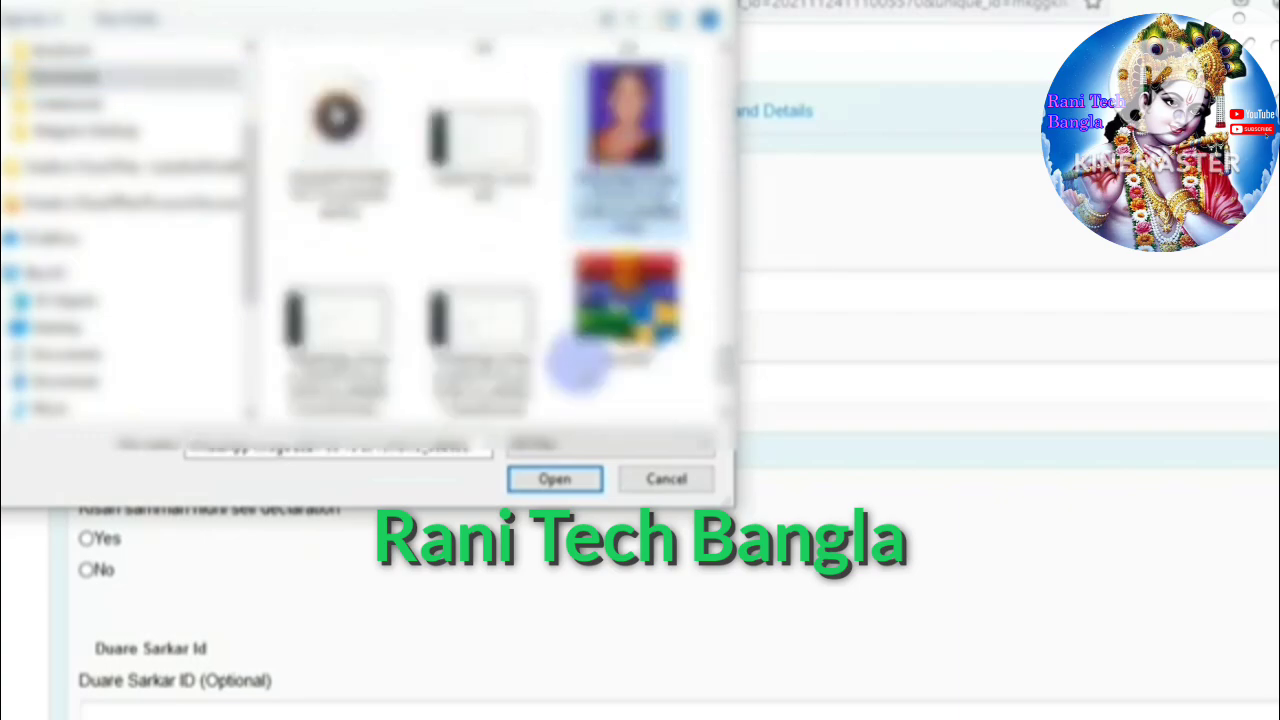
click(554, 479)
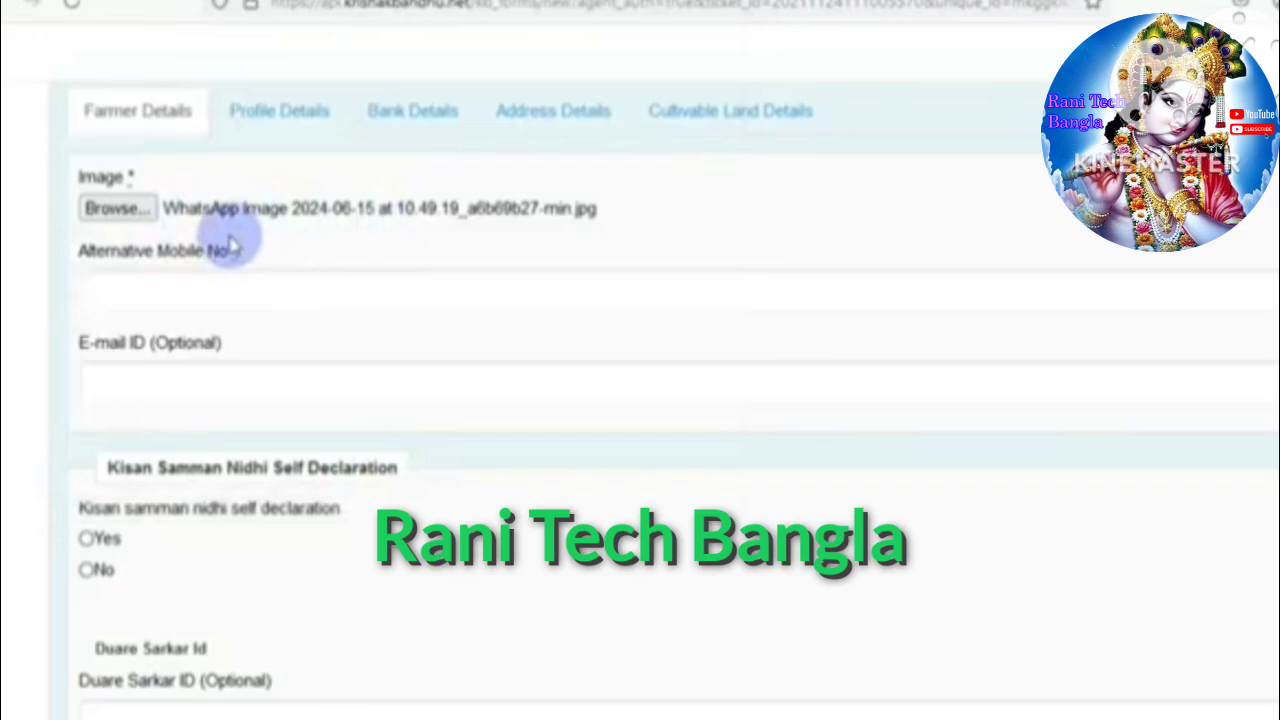
Enter the alternative mobile number and answer Yes to the Kisan Samman Nidhi declaration
click(157, 285)
text(89)
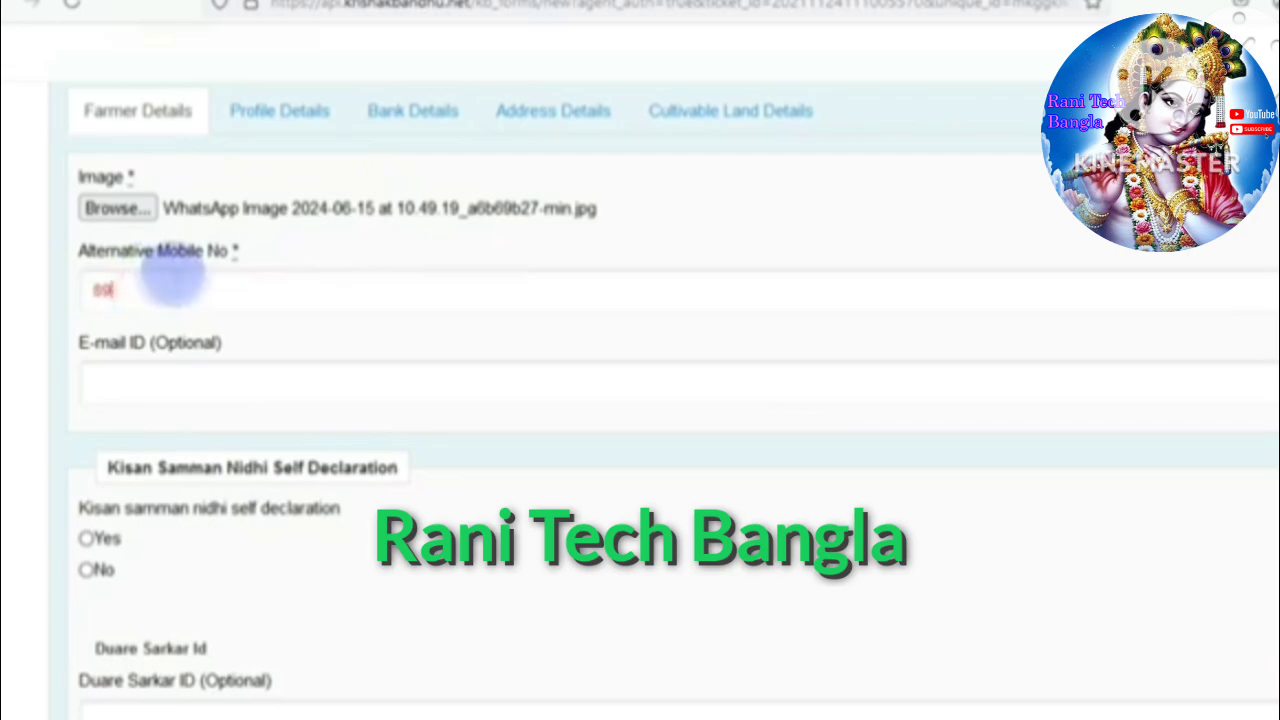
text(77)
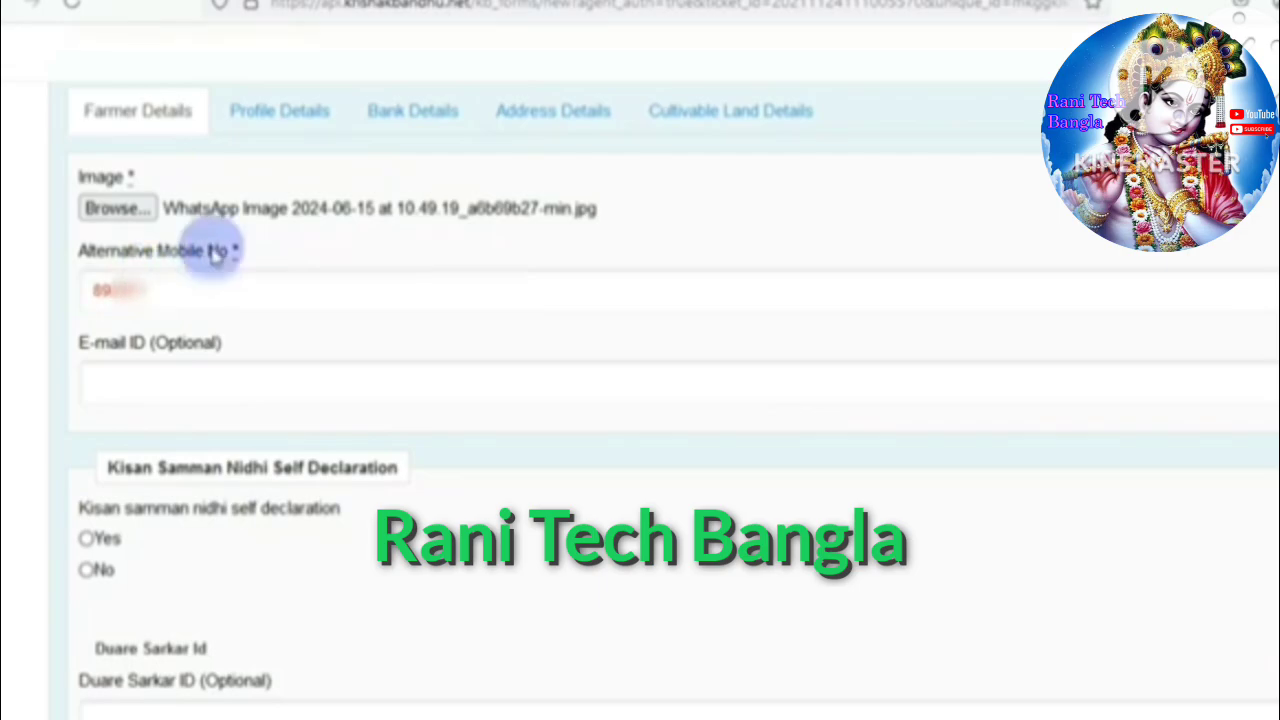
text(88)
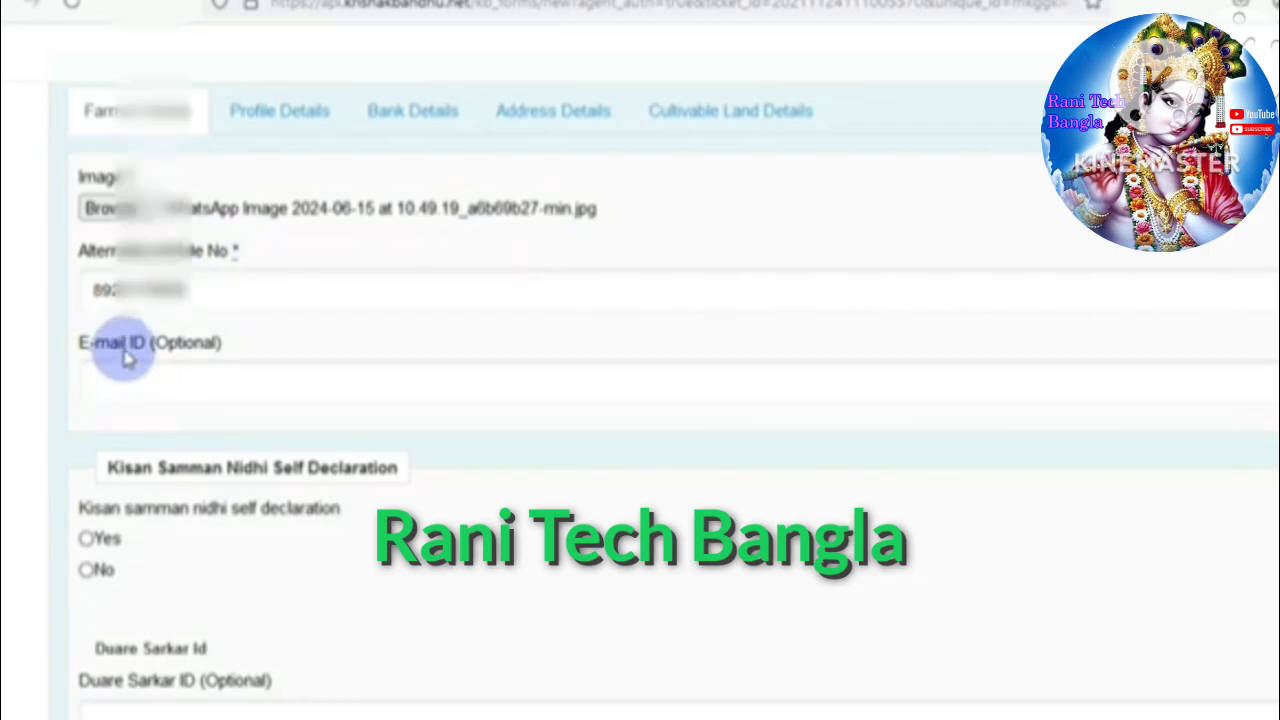
scroll(124, 358, down, 1)
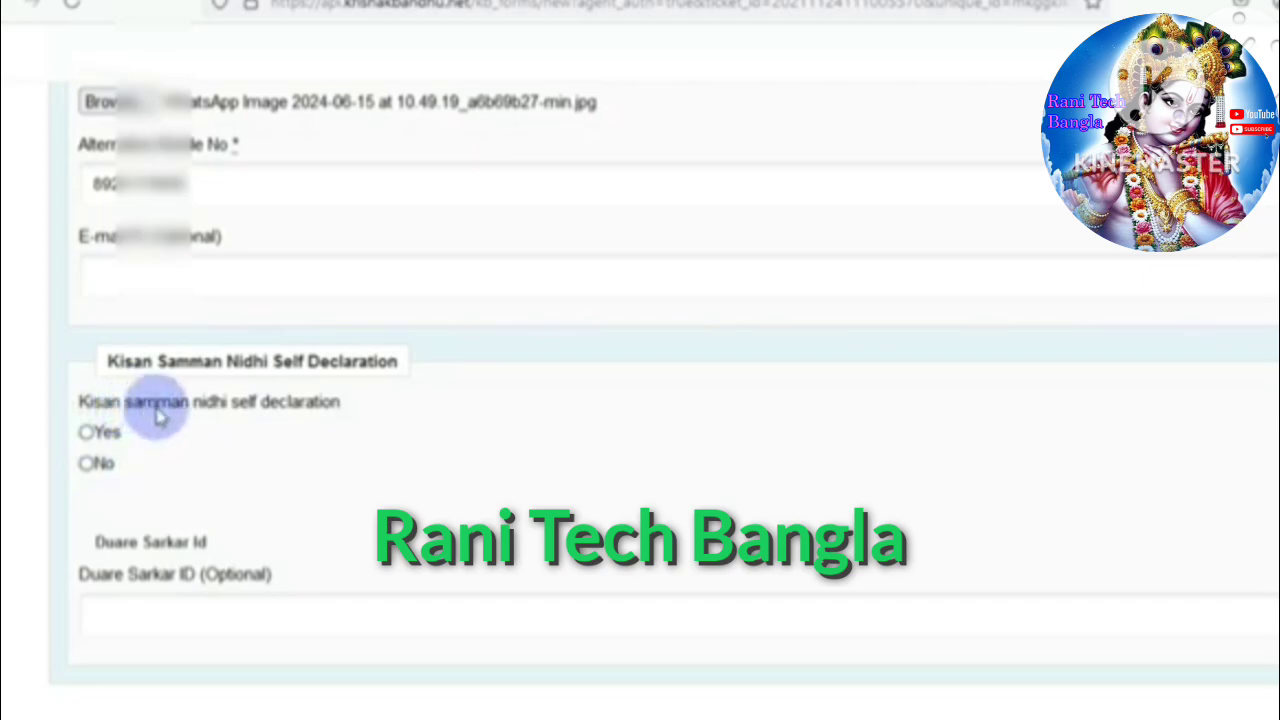
click(86, 432)
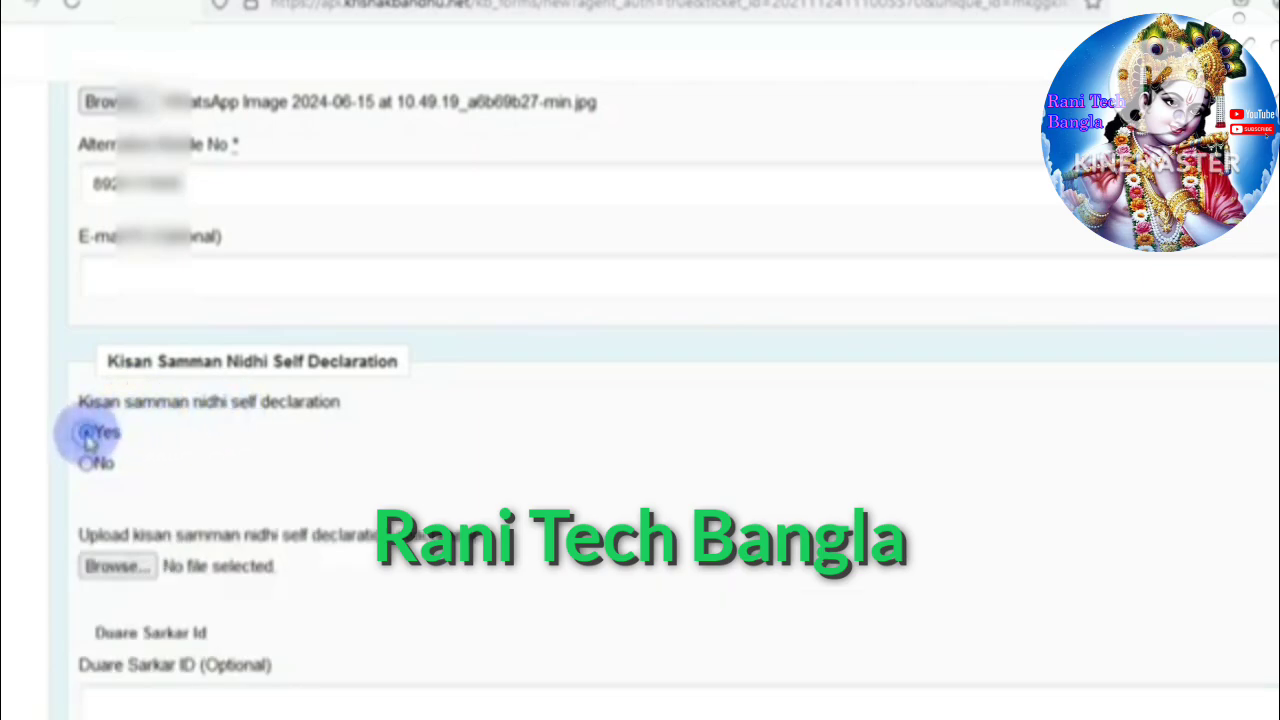
Attach 'WhatsApp Image 2024-07-19 at 22.44.30_70a3e6b1.jpg' as the self-declaration file
scroll(300, 428, down, 1)
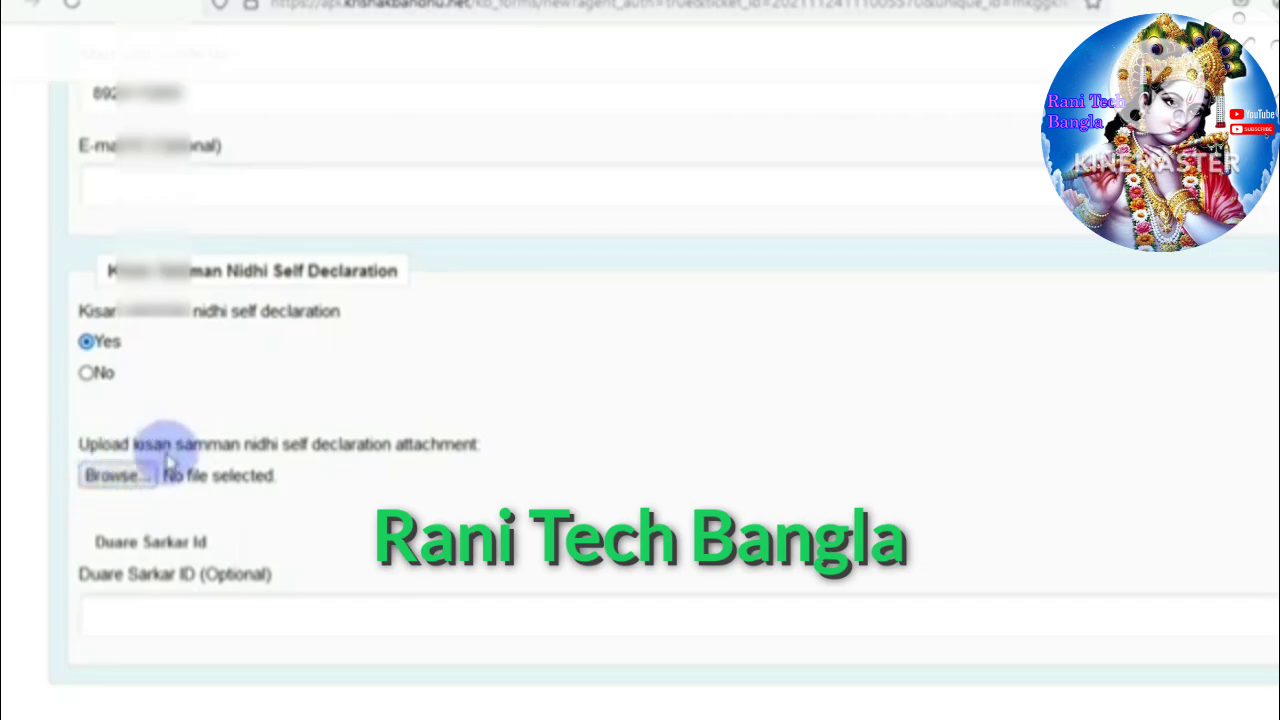
click(114, 478)
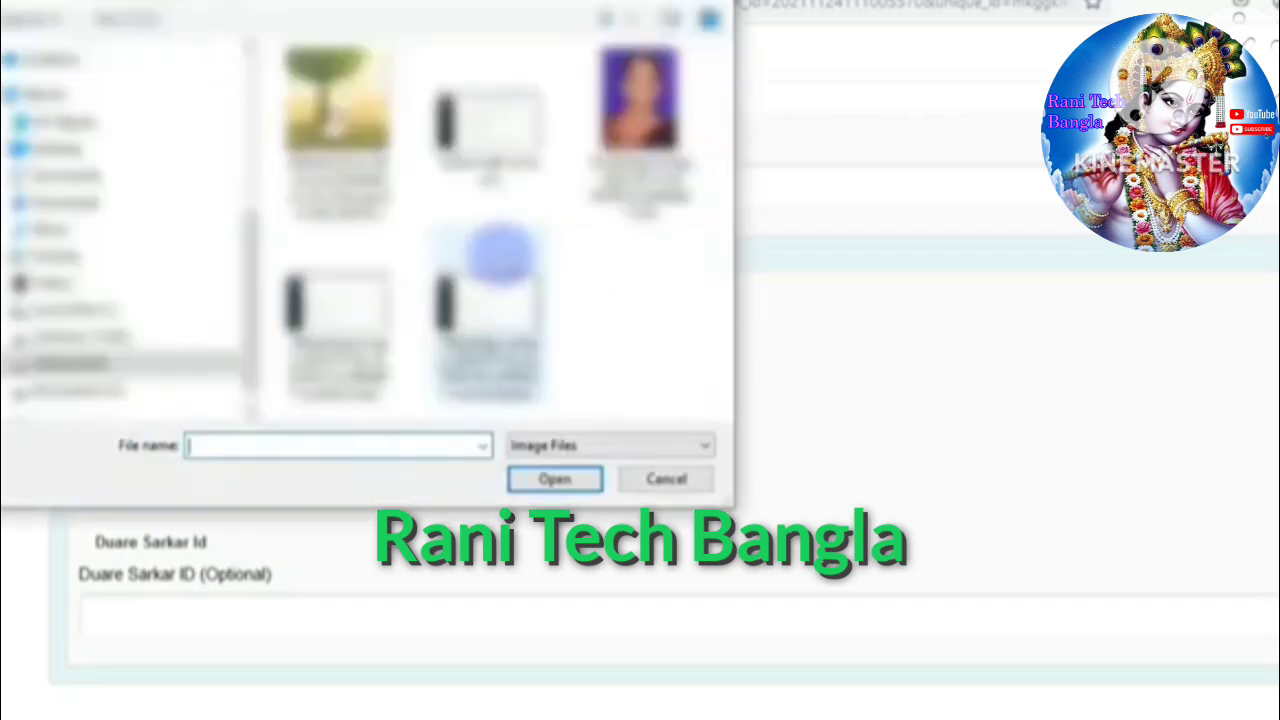
scroll(138, 300, up, 5)
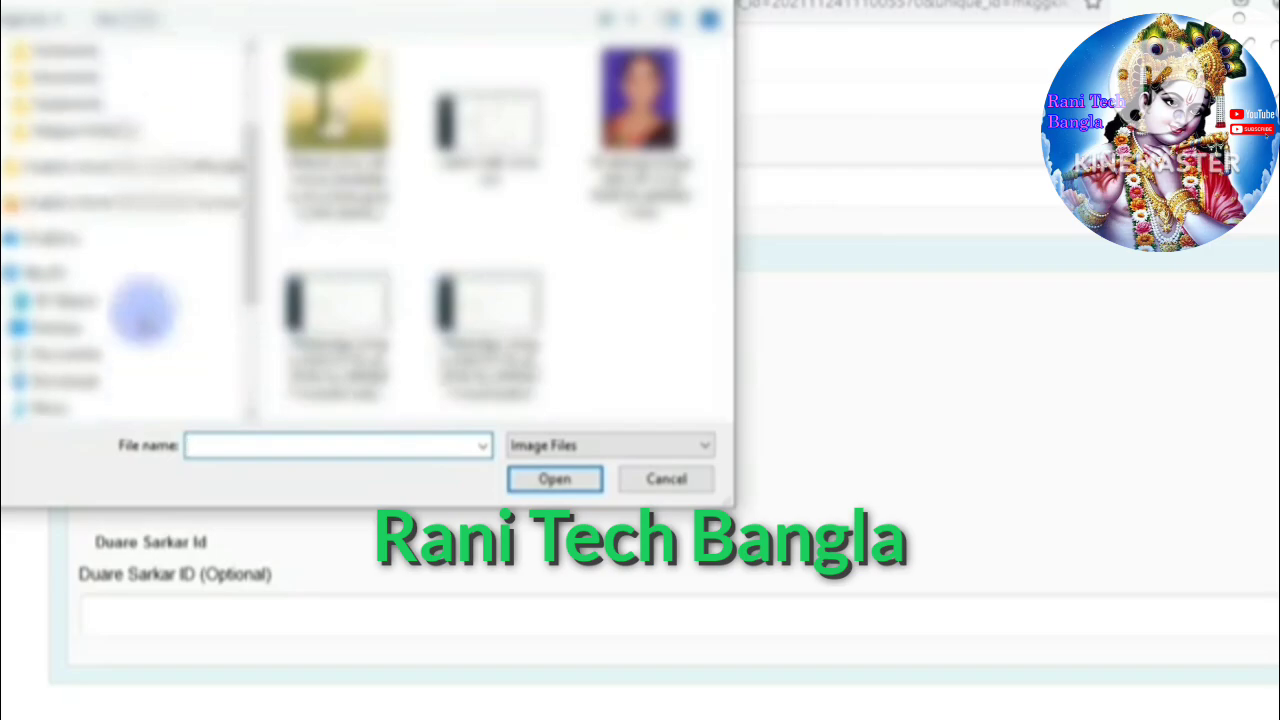
click(148, 103)
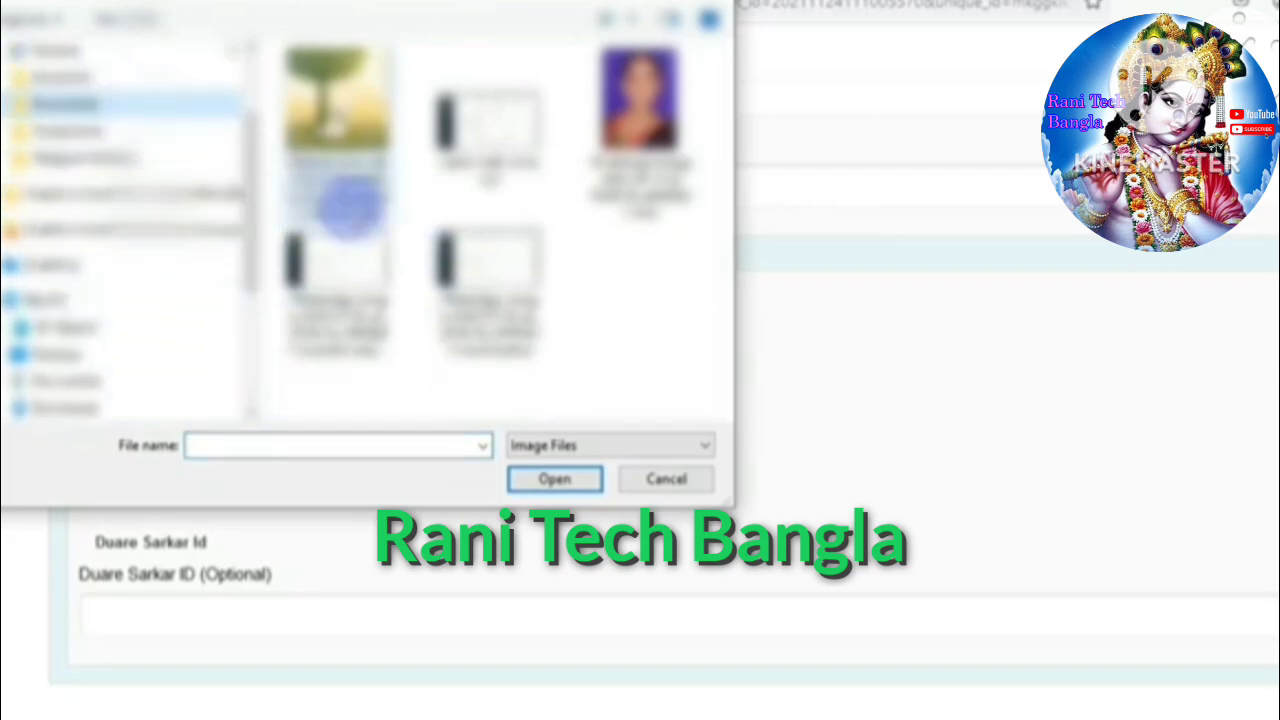
double_click(490, 285)
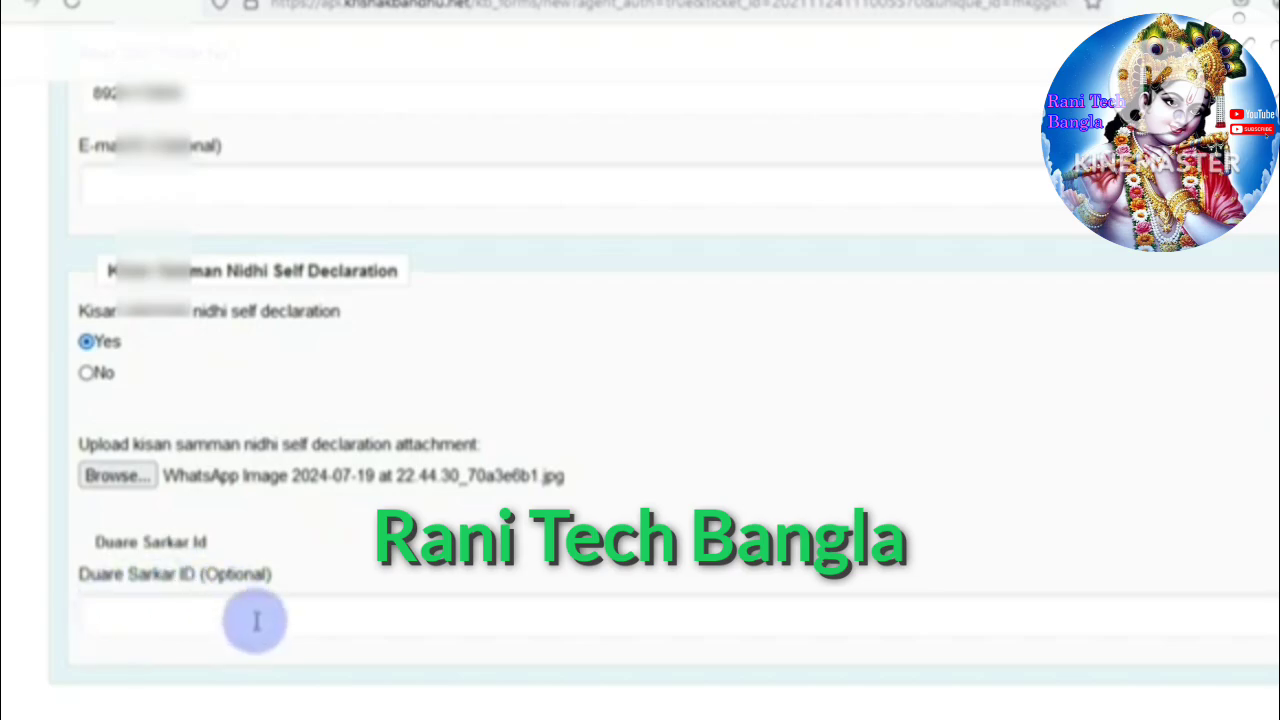
scroll(533, 500, up, 1)
scroll(533, 500, up, 3)
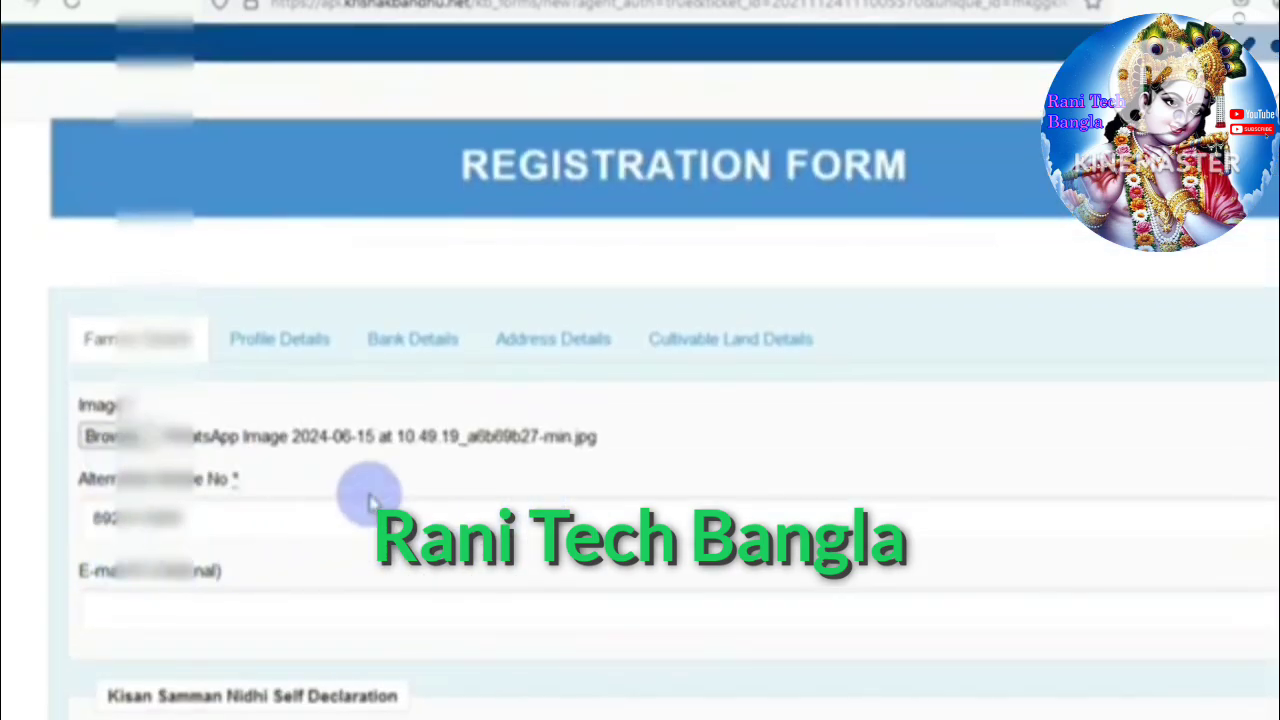
In Profile Details, attach the Aadhaar image and start choosing the voter image file
click(274, 349)
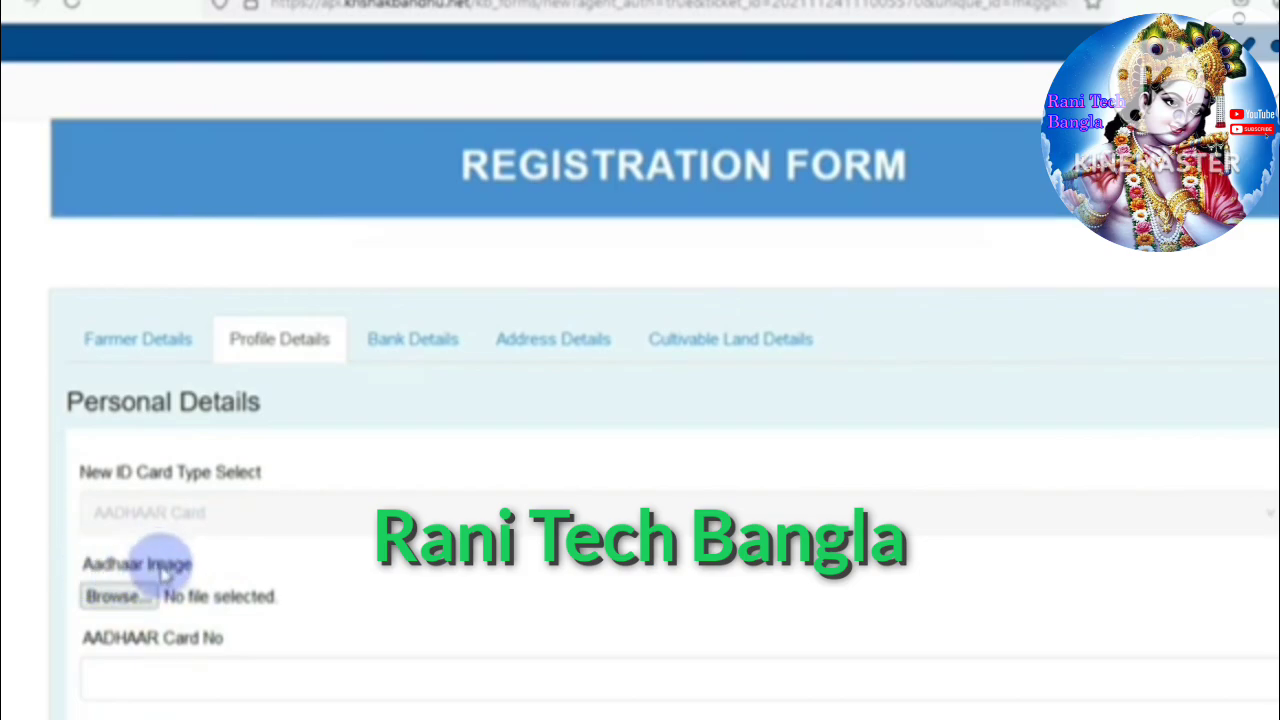
click(120, 600)
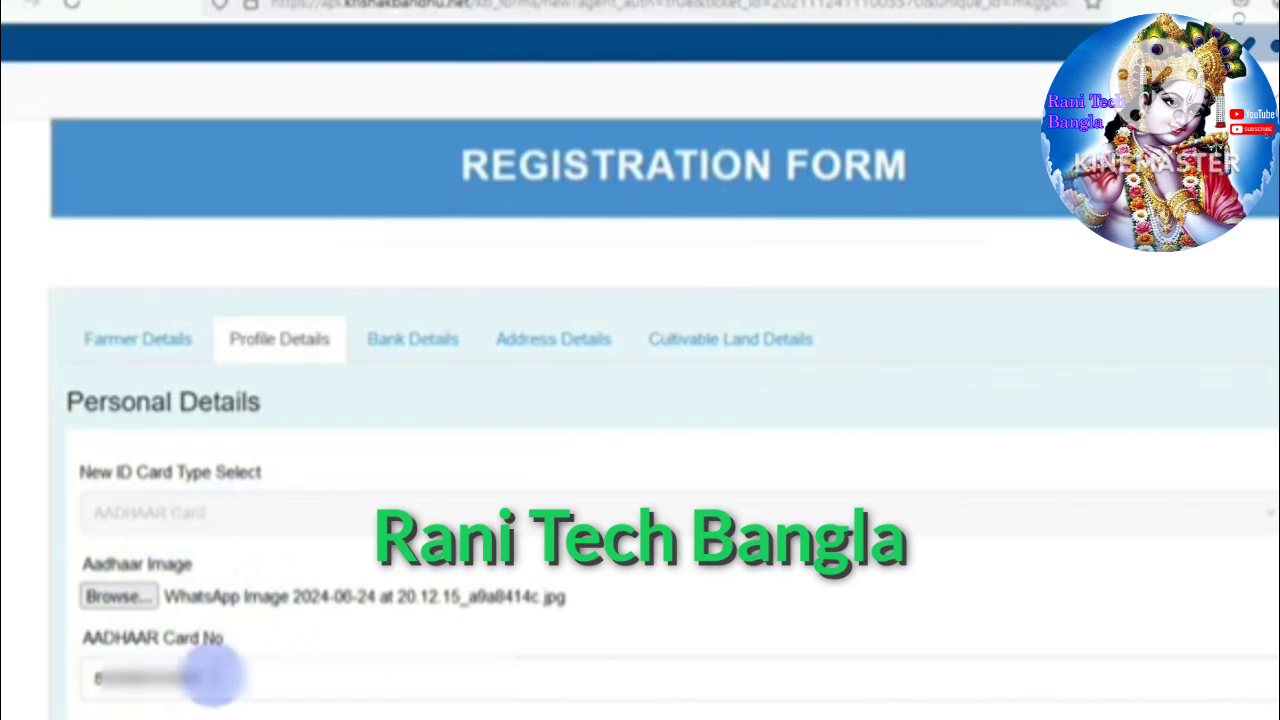
scroll(229, 625, down, 5)
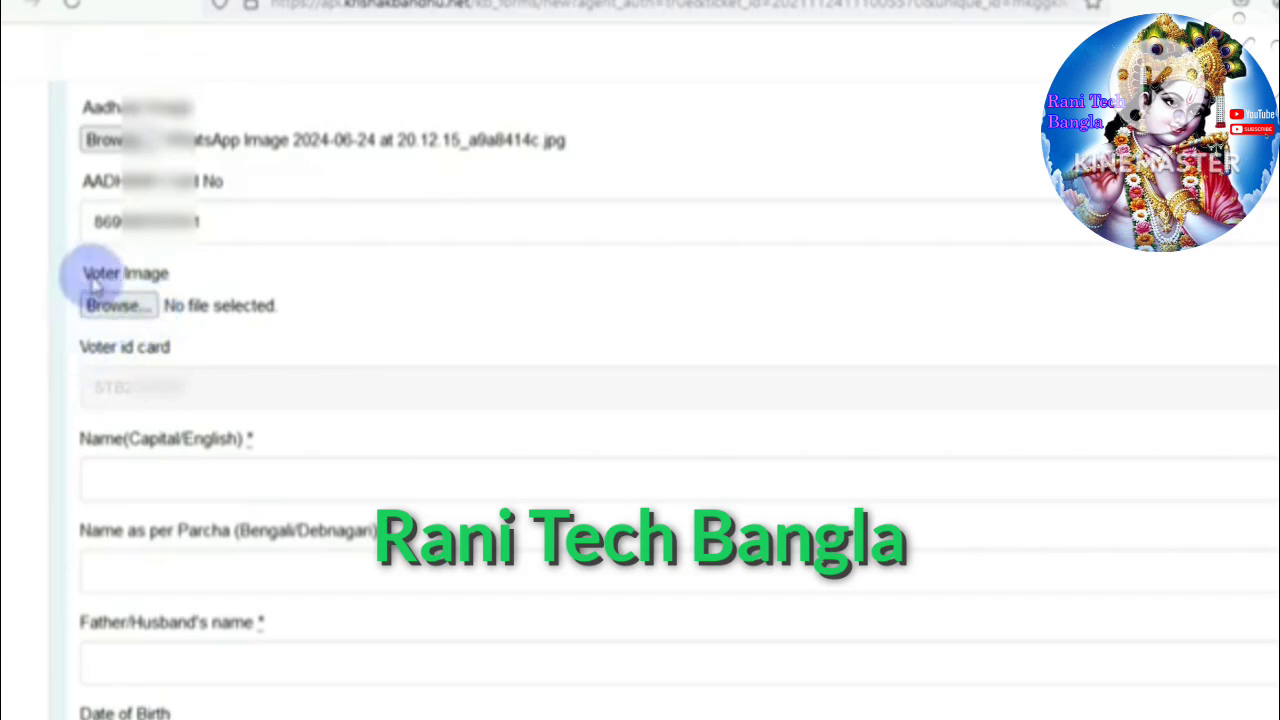
click(112, 310)
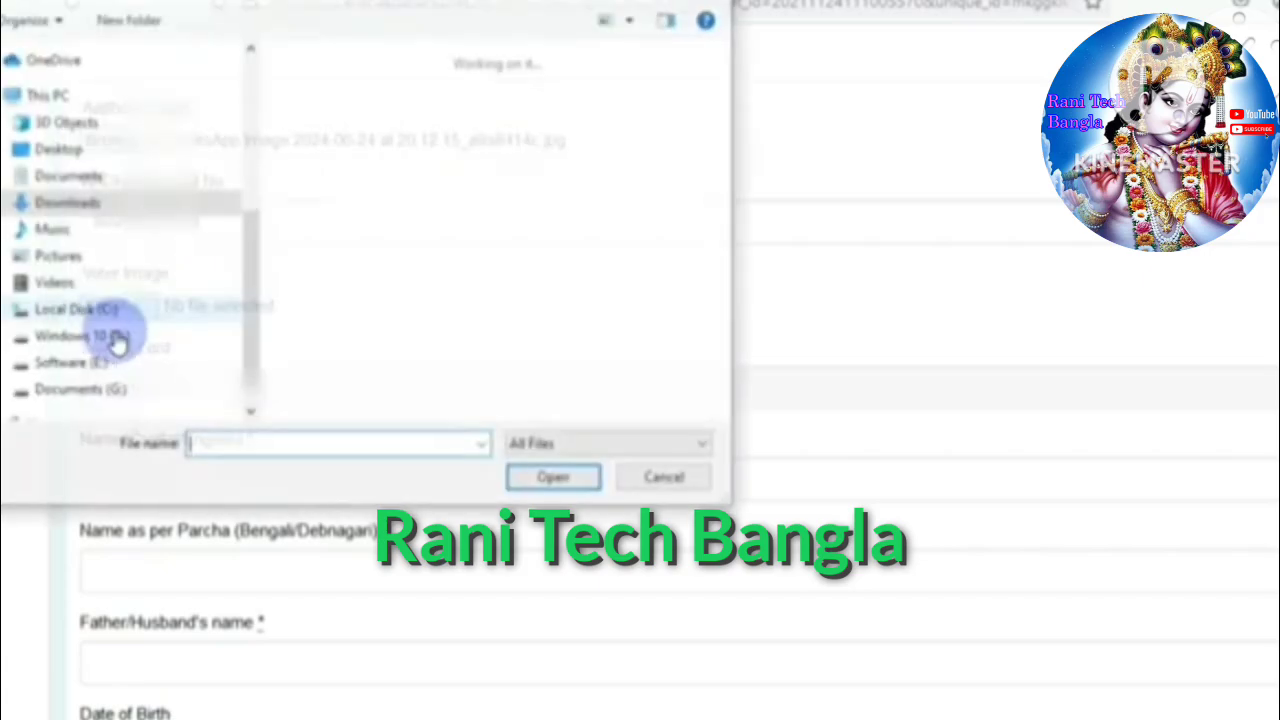
Attach the voter ID PDF as the voter image
scroll(448, 260, down, 3)
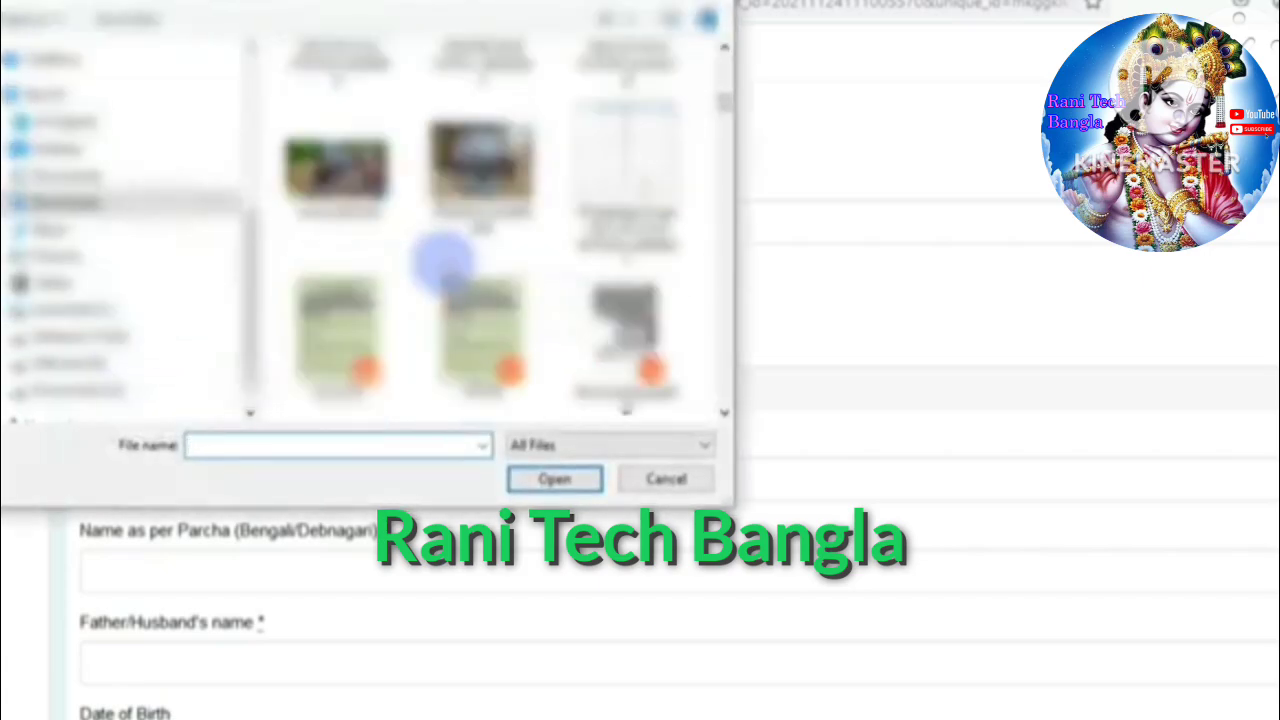
scroll(448, 262, down, 5)
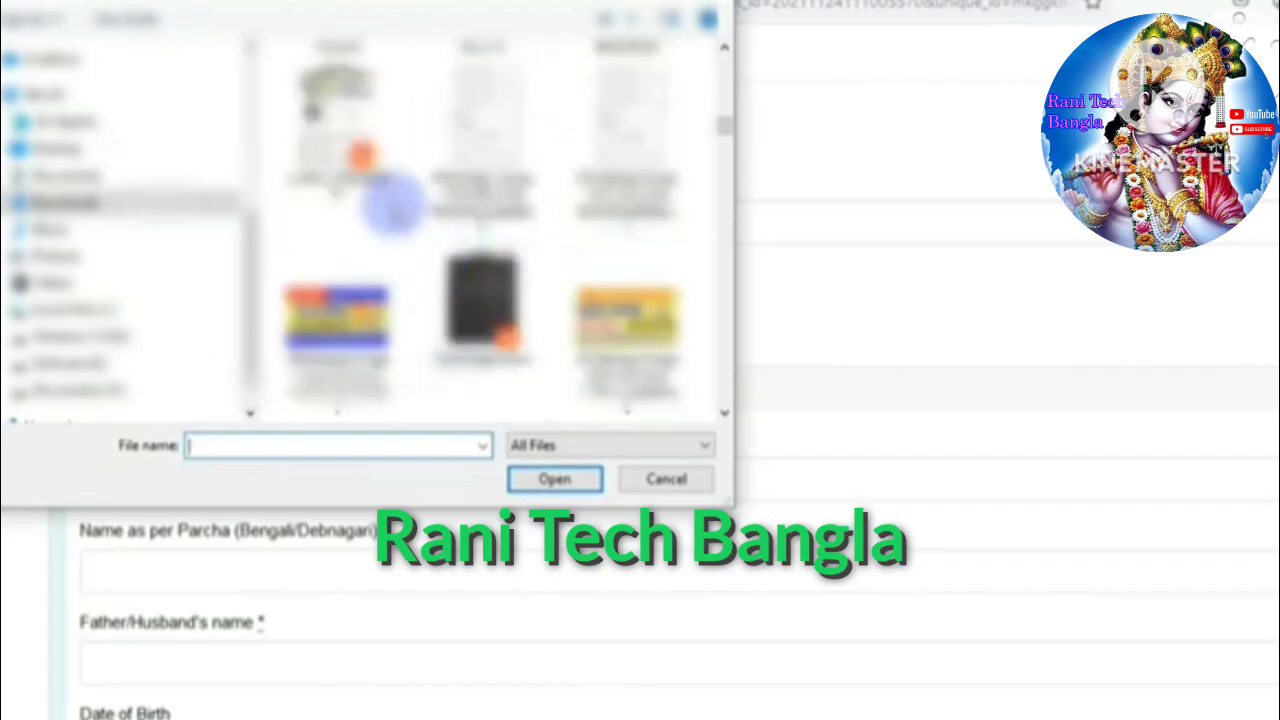
click(338, 130)
click(556, 478)
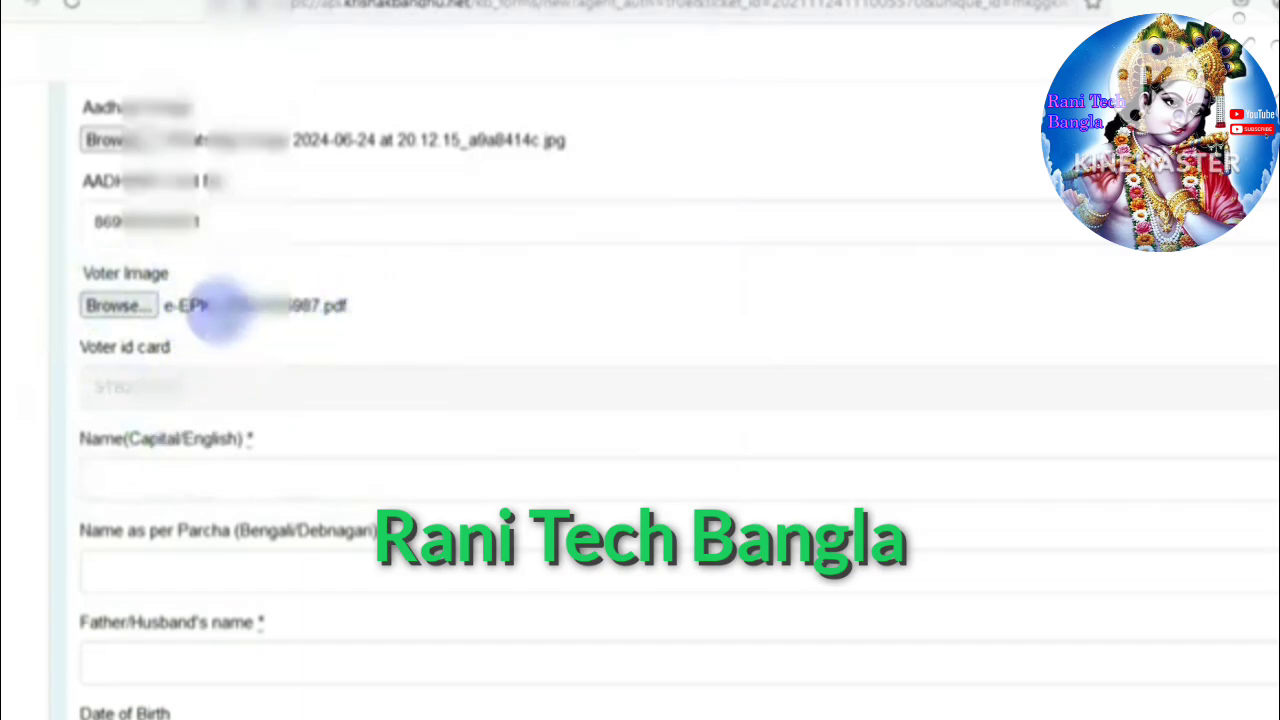
Fill in the farmer's name in capital English and in Bengali
scroll(271, 286, down, 3)
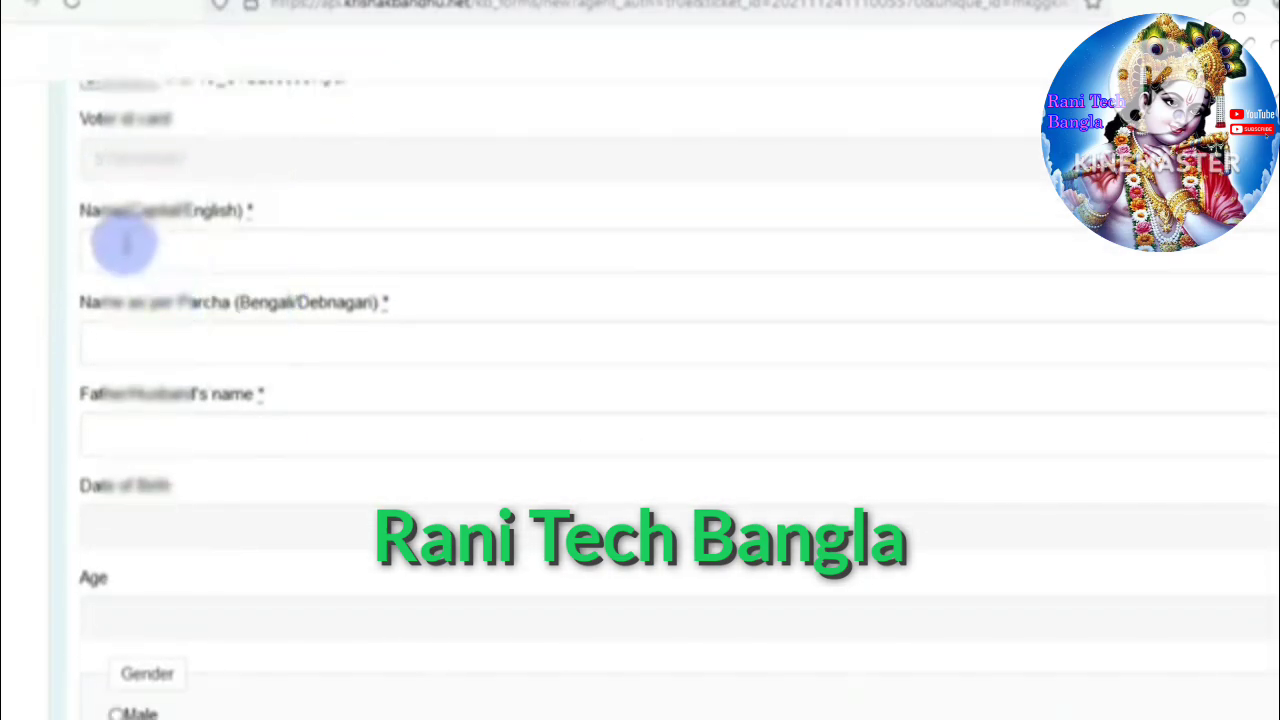
click(150, 240)
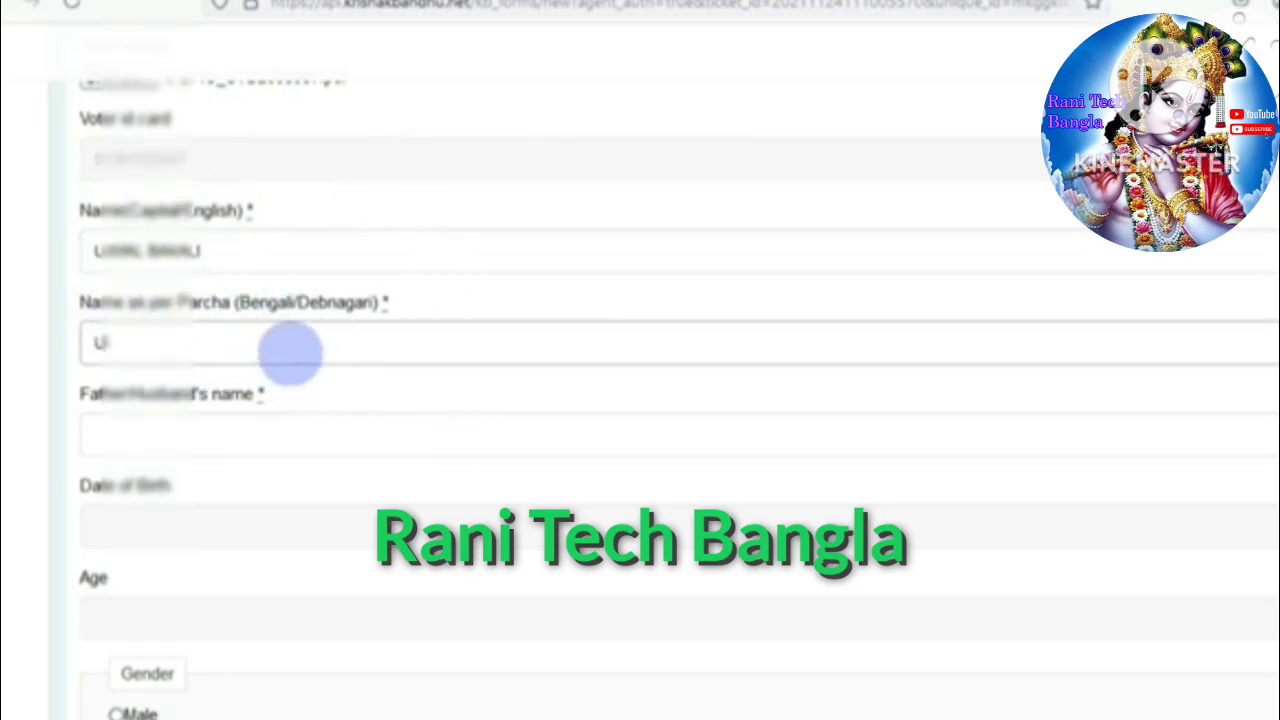
key(BackSpace)
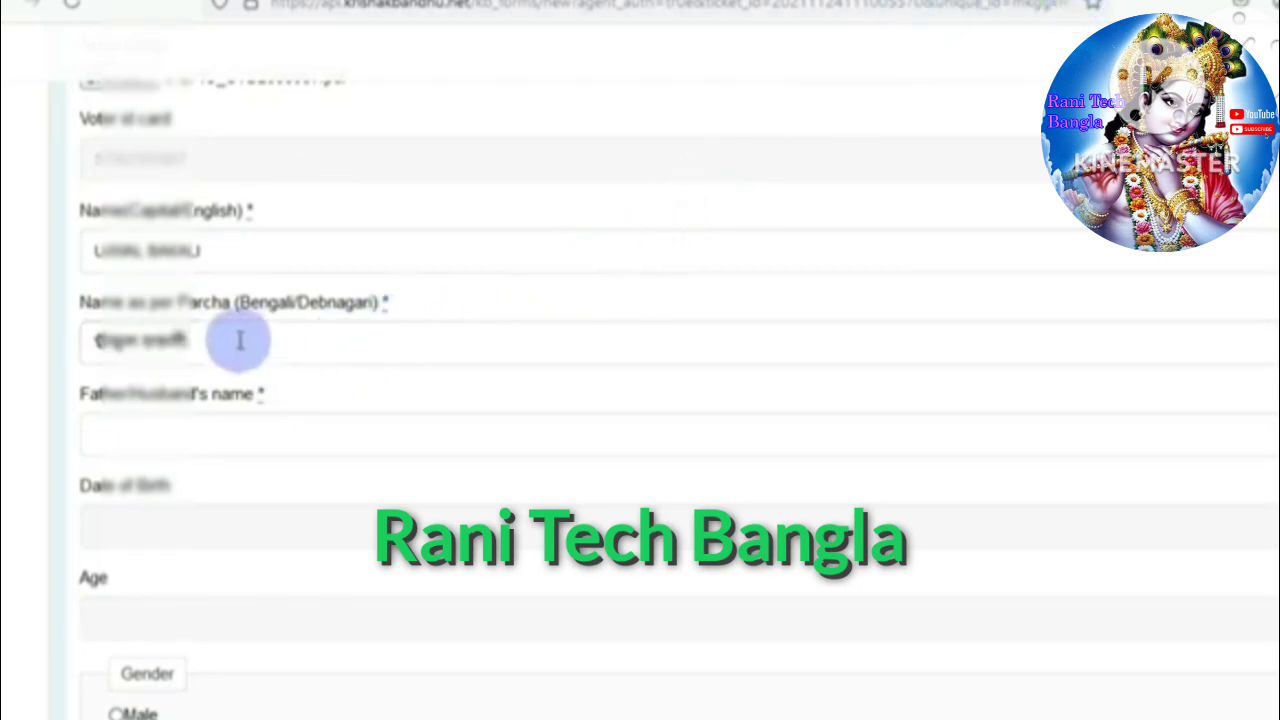
scroll(237, 342, down, 2)
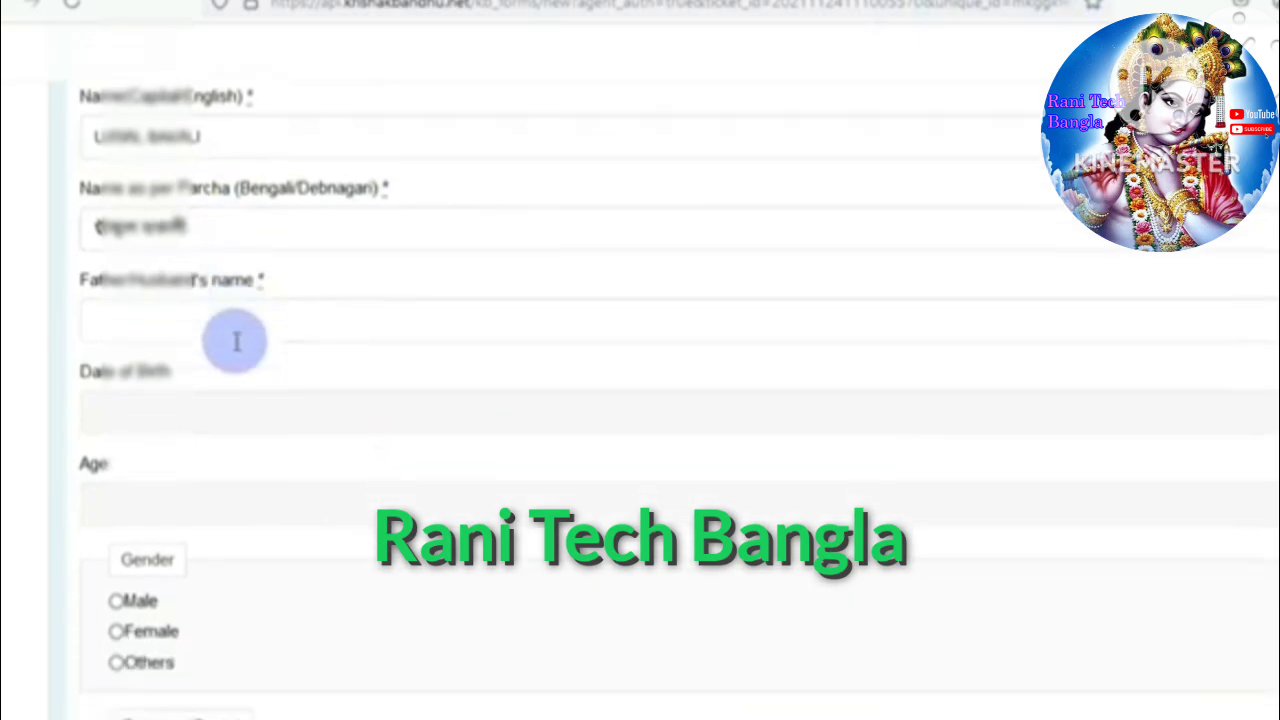
Enter the father's or husband's name and set Date of Birth to 12 July 1996
click(170, 220)
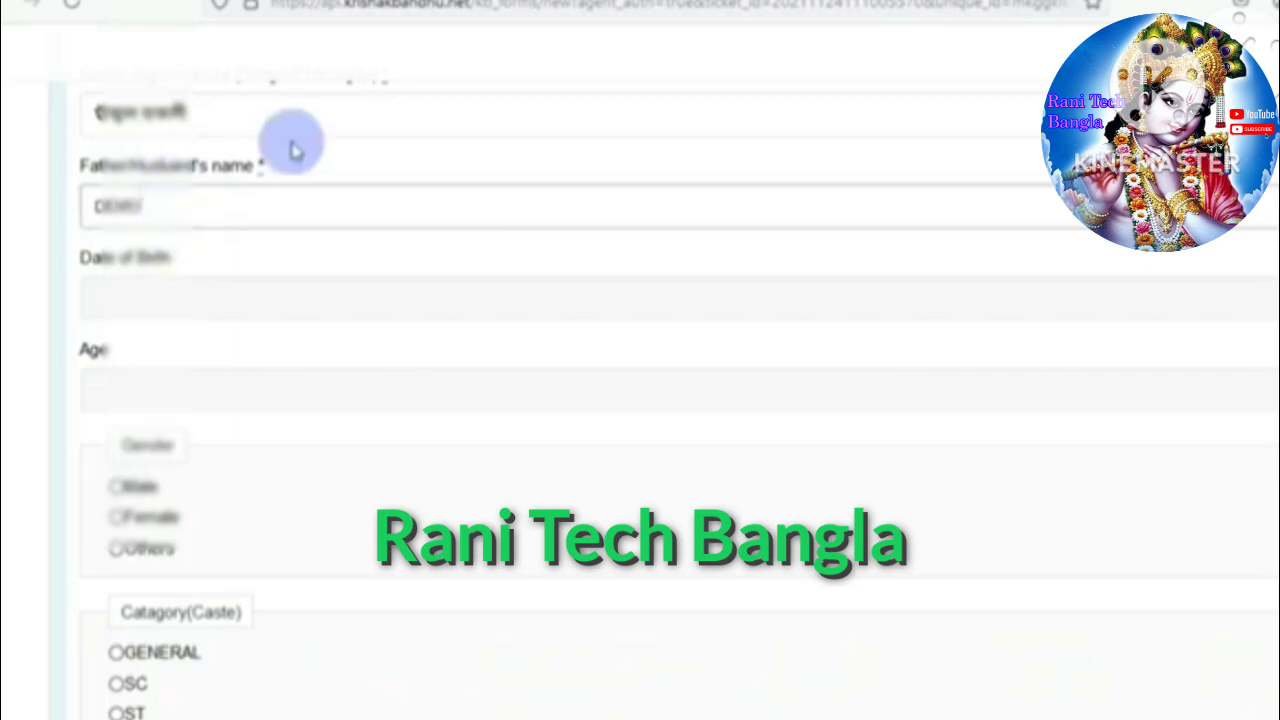
click(213, 310)
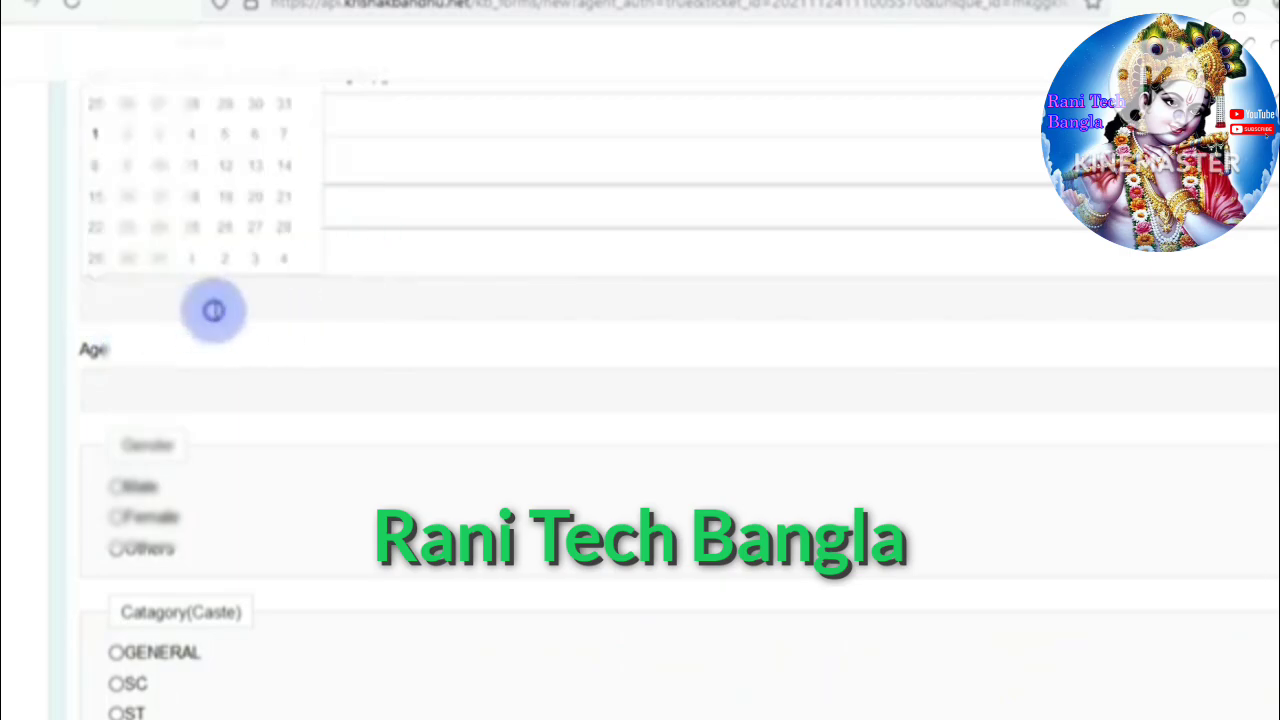
scroll(229, 240, up, 3)
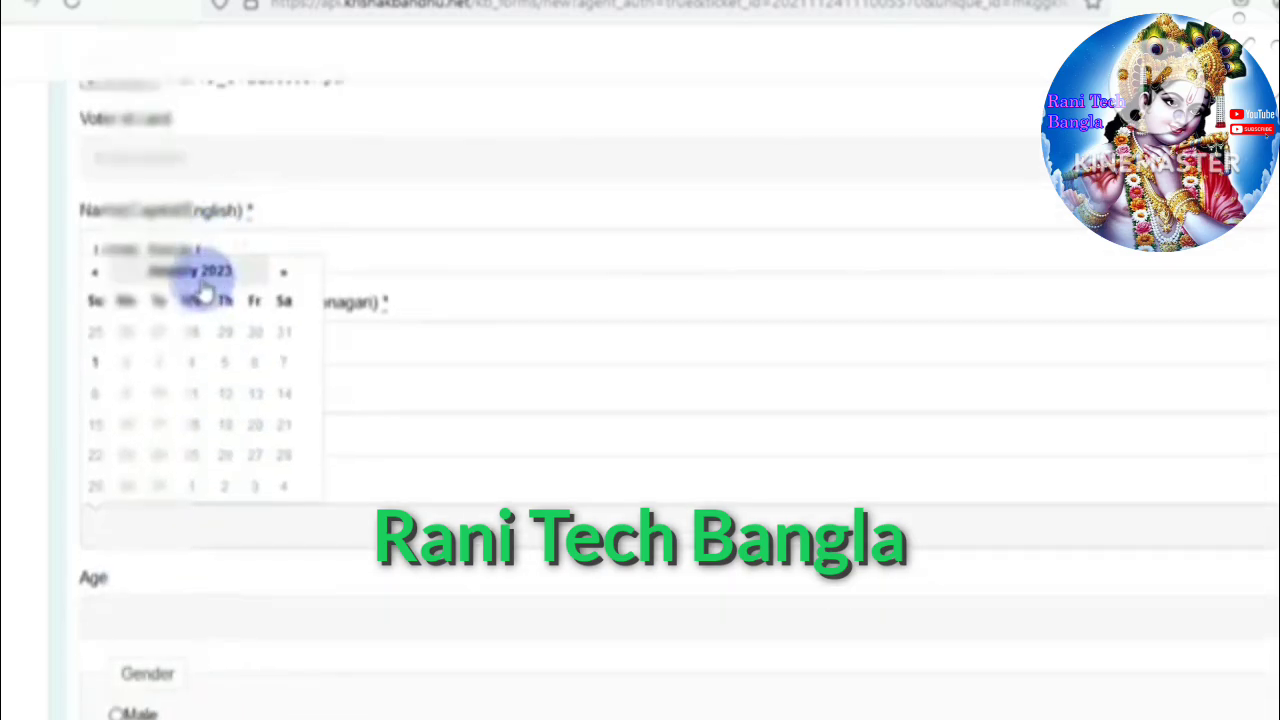
click(188, 286)
click(92, 286)
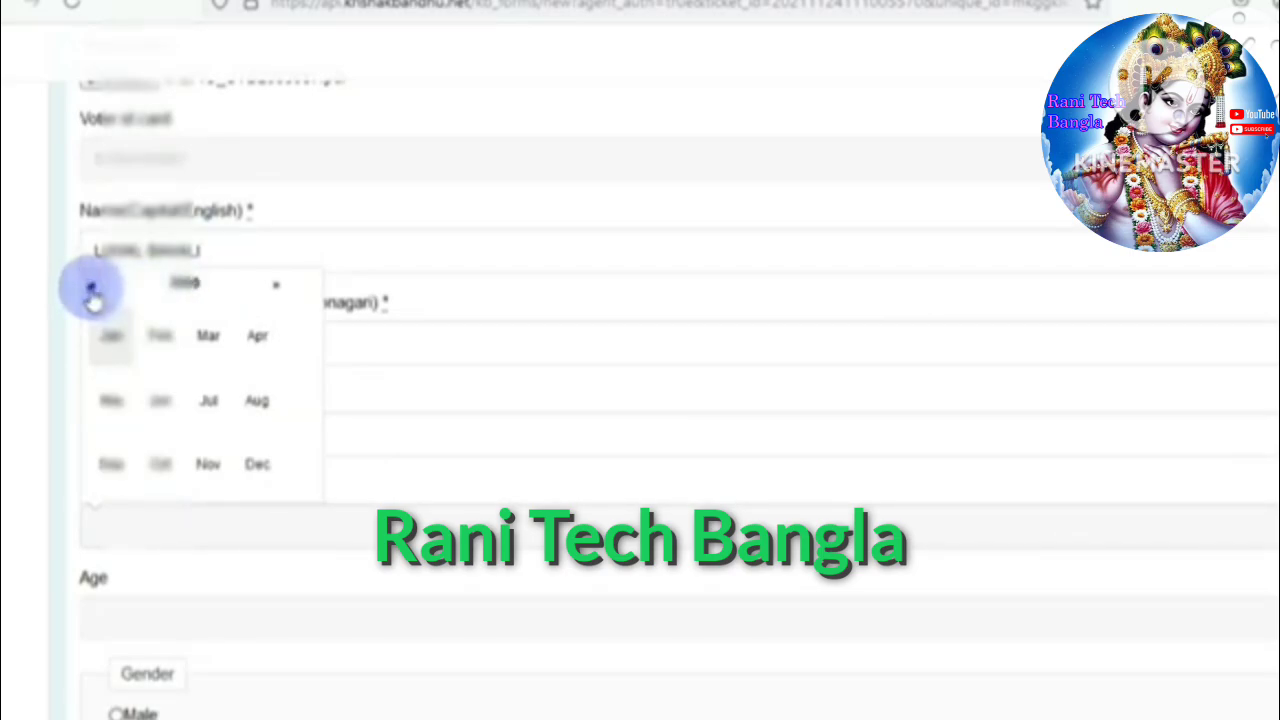
click(92, 288)
click(208, 400)
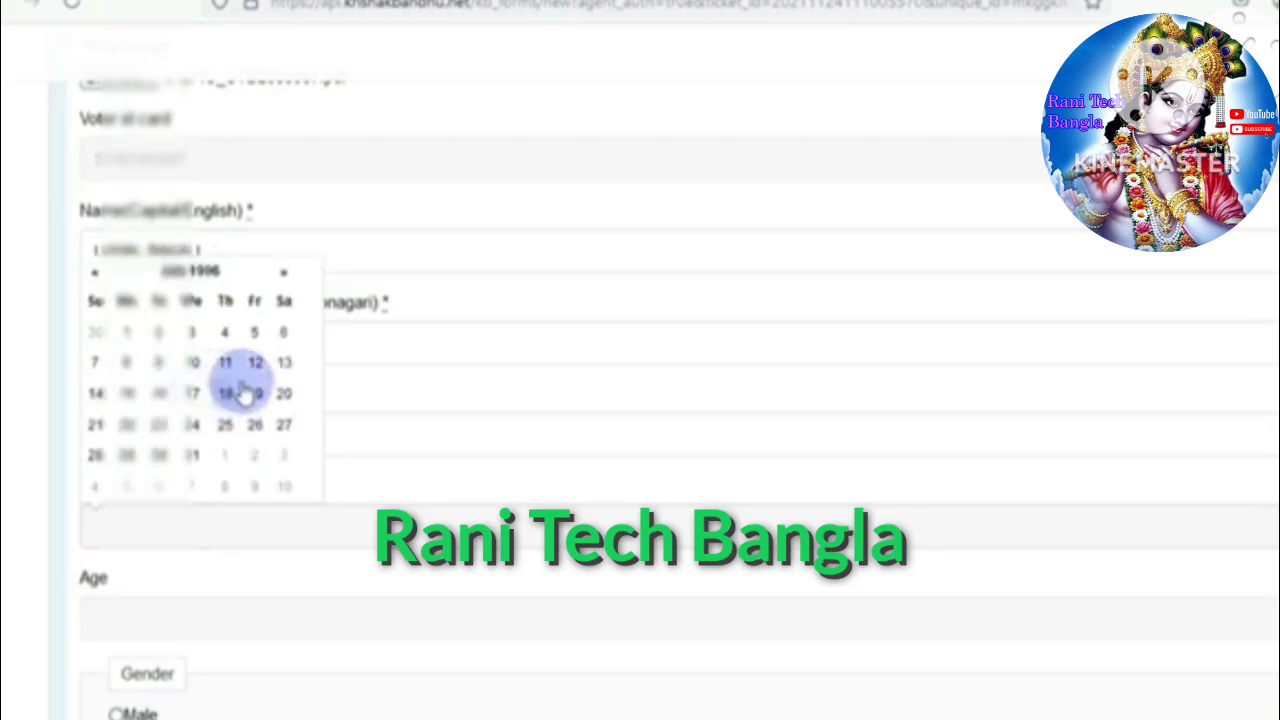
click(255, 366)
click(374, 488)
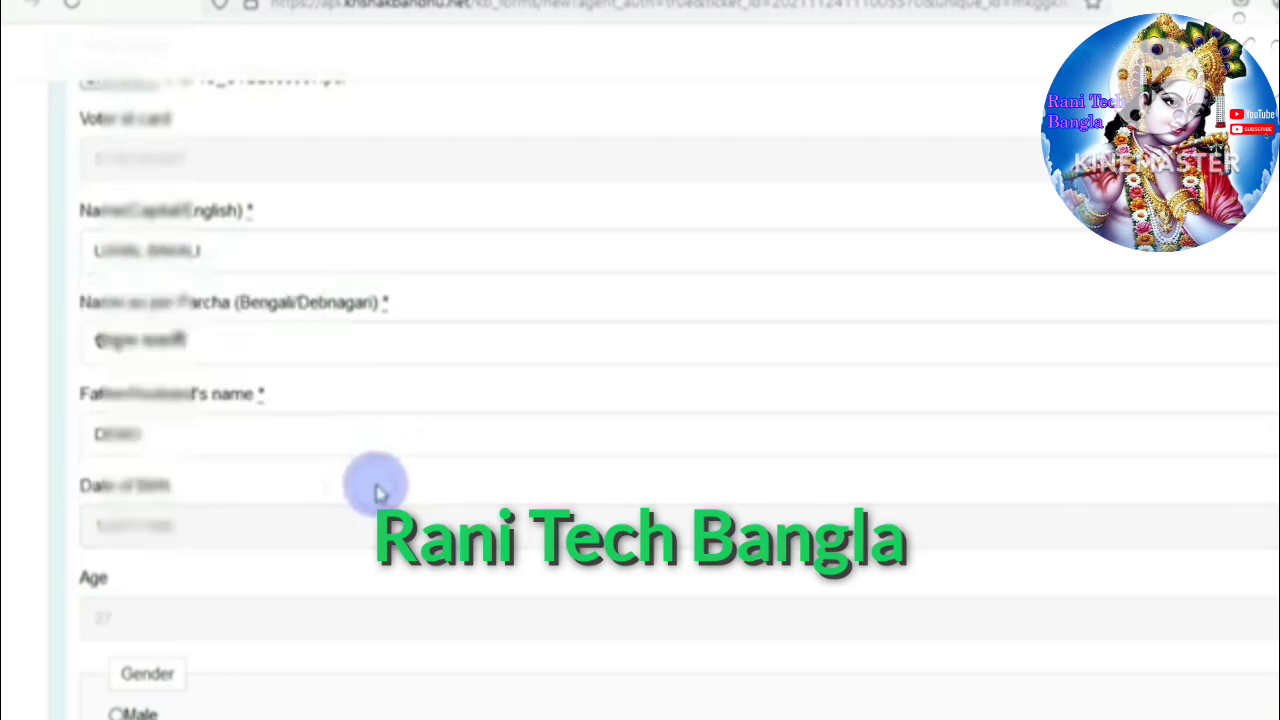
scroll(300, 485, down, 1)
scroll(262, 483, down, 1)
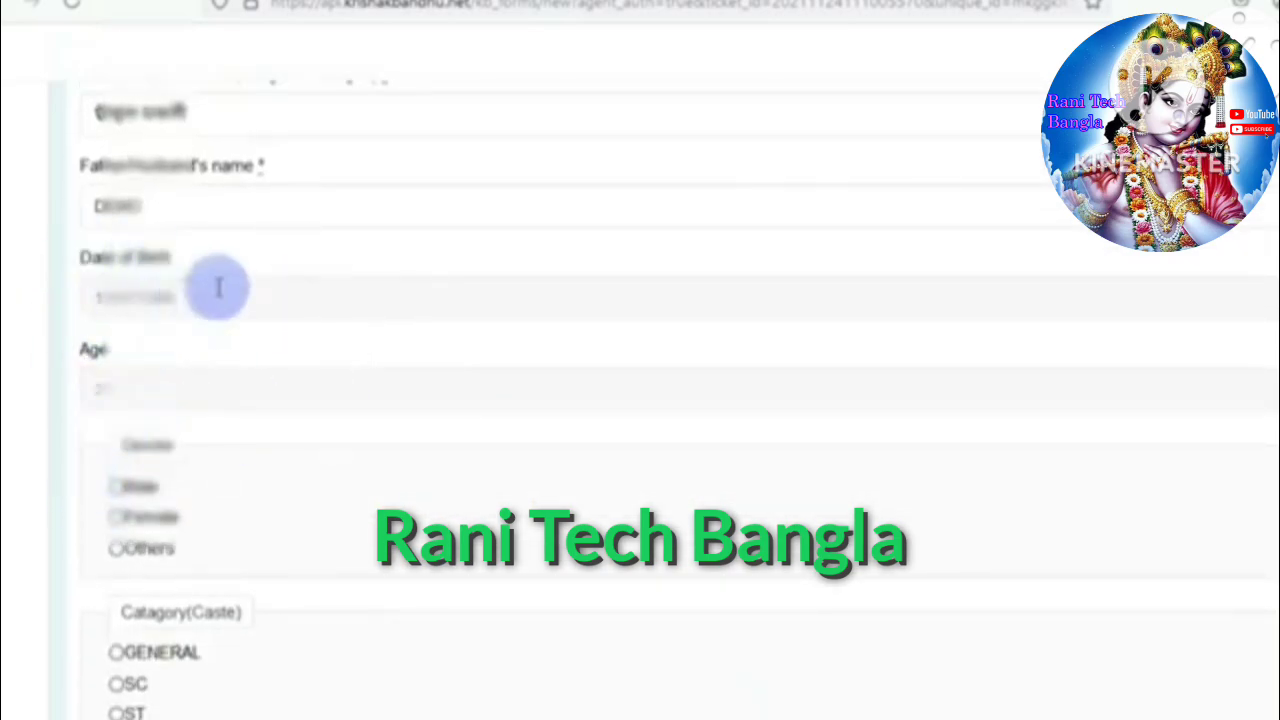
Change the Date of Birth to 18 July 1986
click(157, 312)
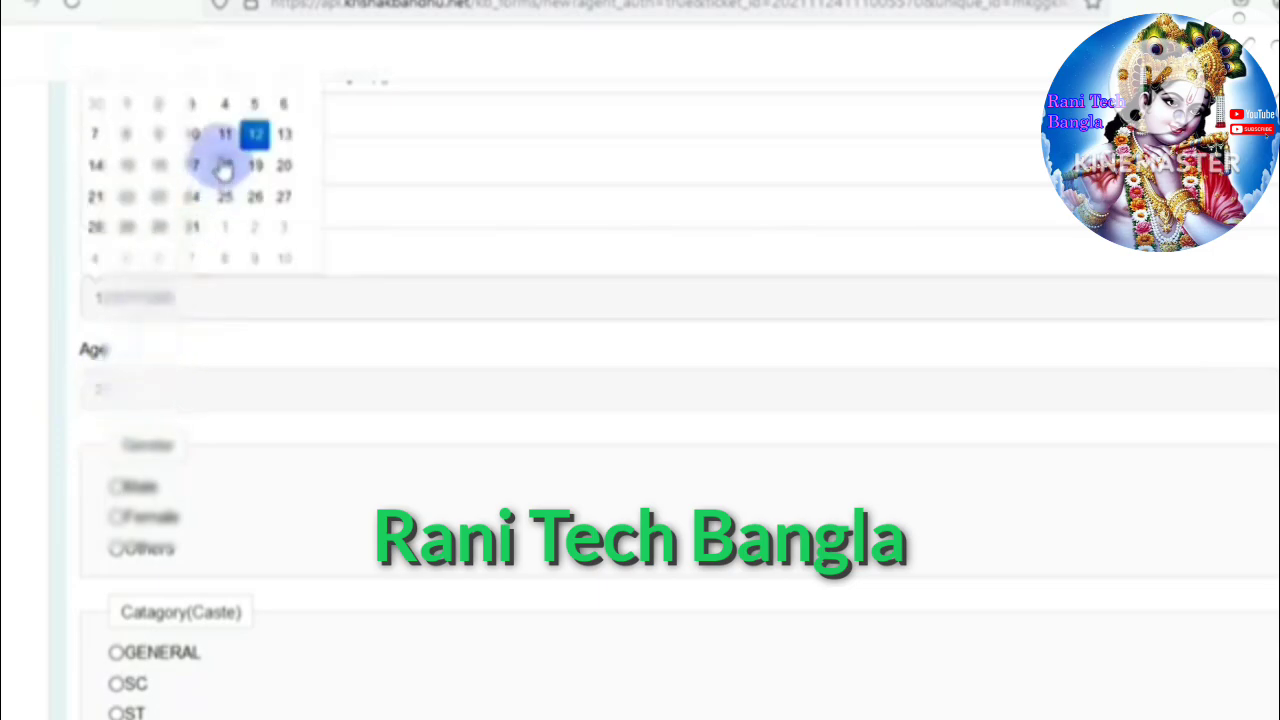
scroll(218, 168, up, 2)
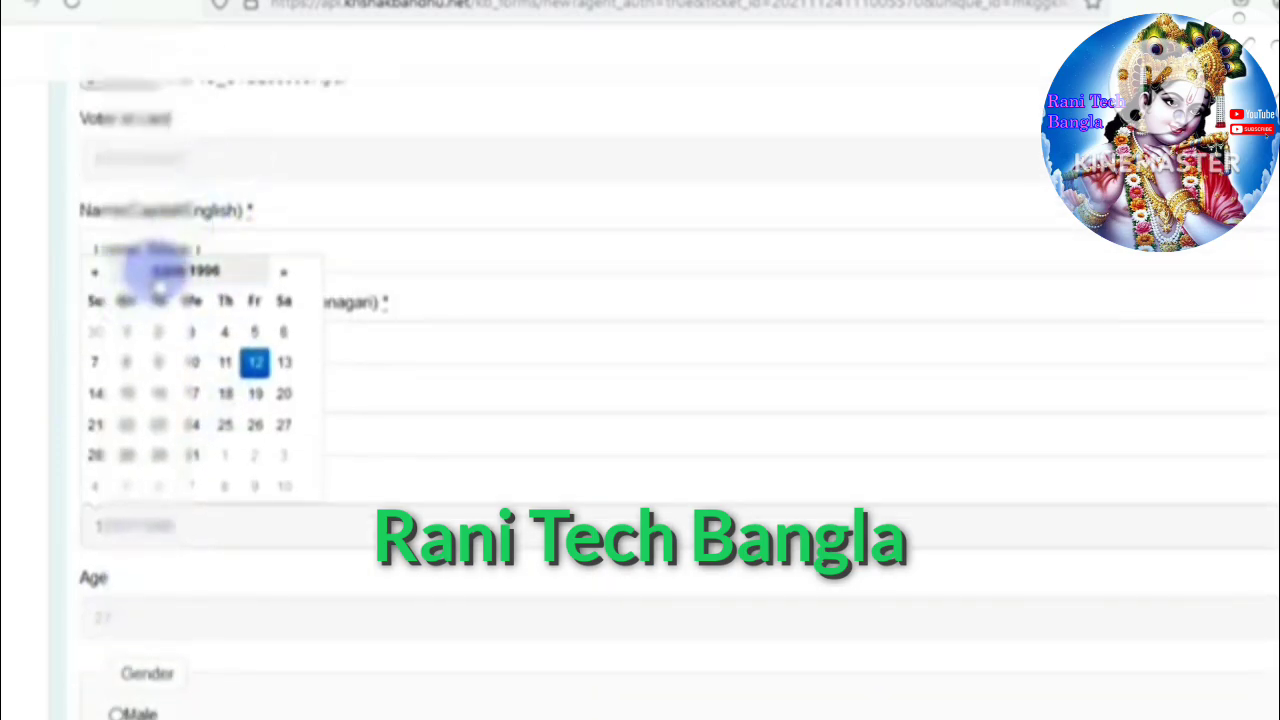
click(185, 271)
click(100, 285)
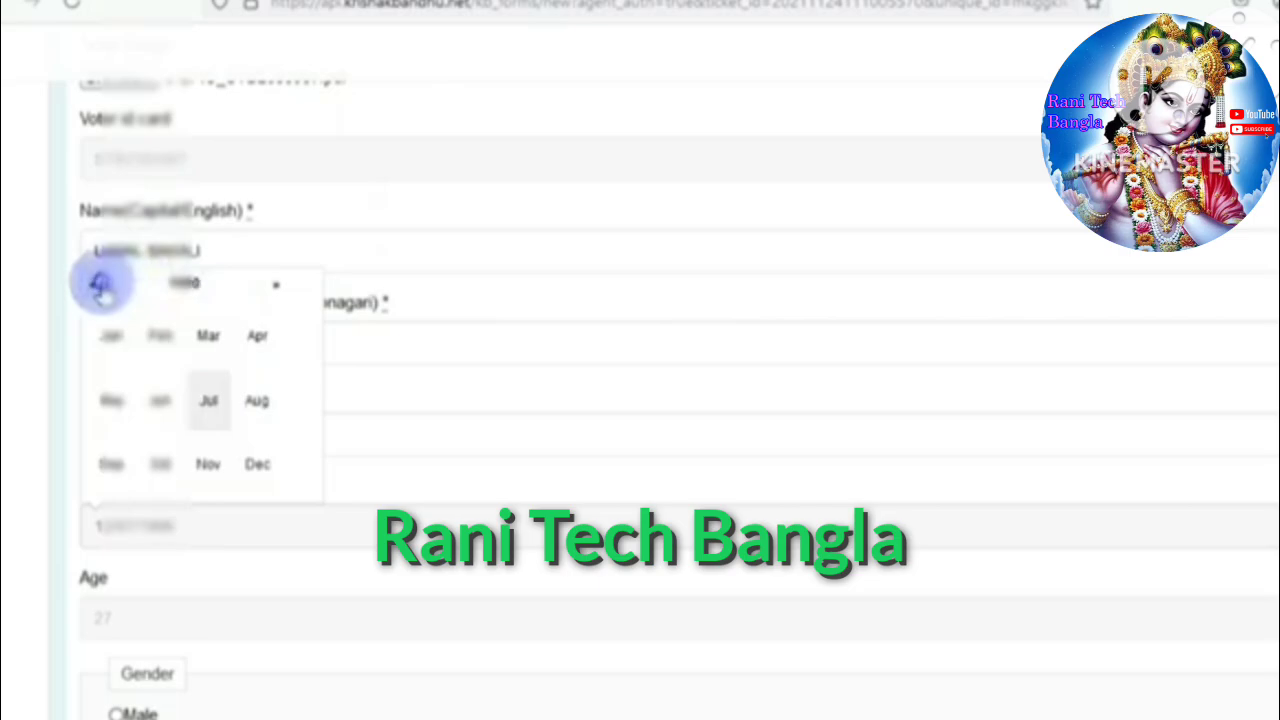
click(100, 285)
click(222, 403)
click(254, 393)
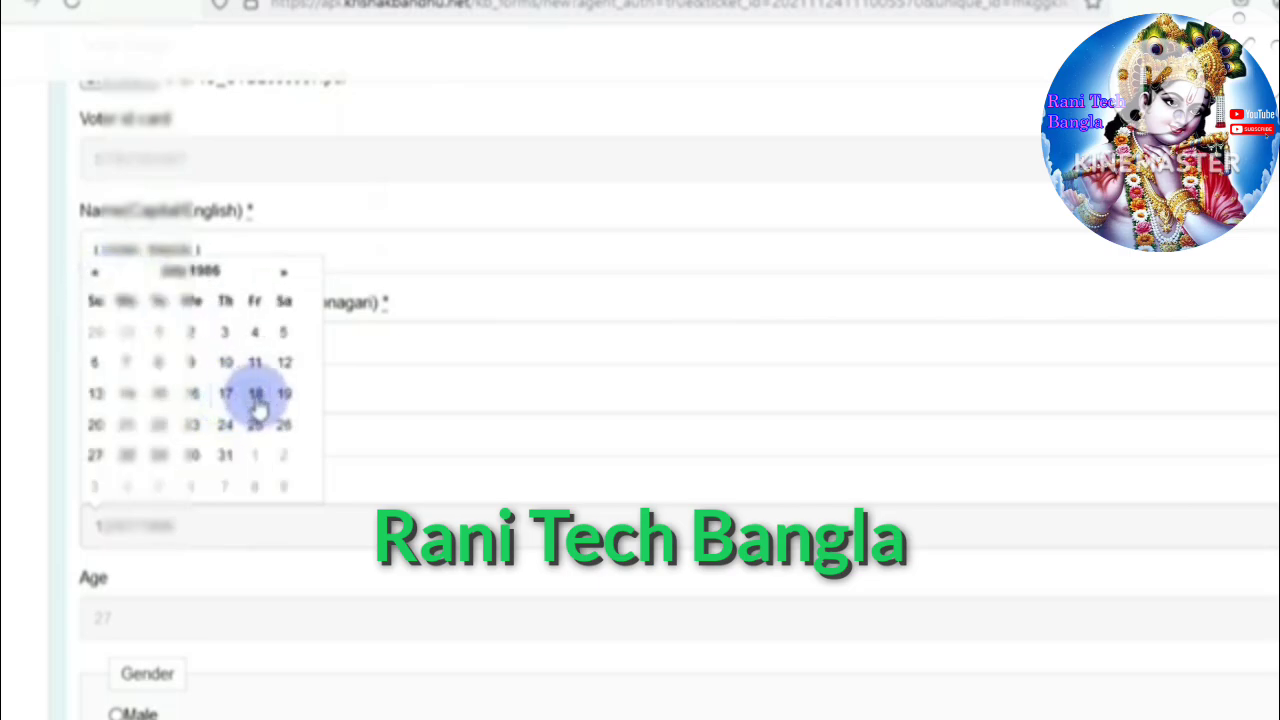
click(400, 486)
Choose Female gender, GENERAL caste category and Owner as the farmer type
scroll(400, 486, down, 3)
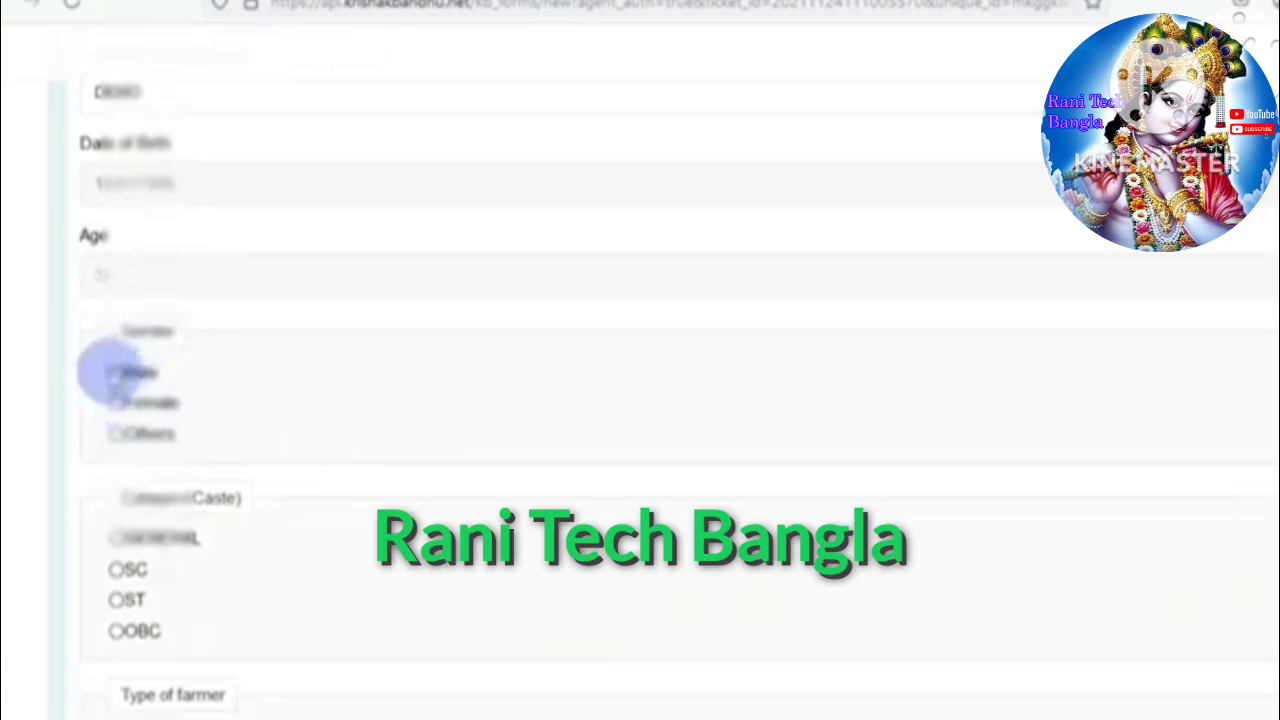
click(118, 402)
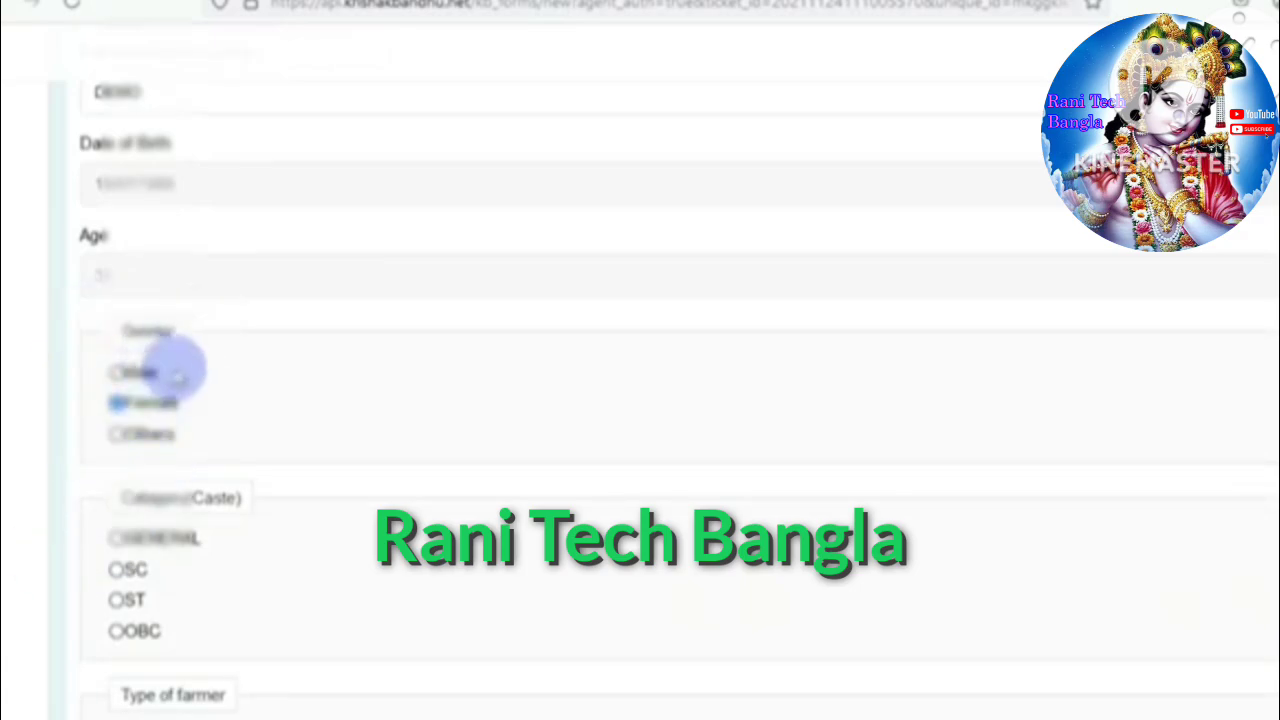
scroll(218, 408, down, 1)
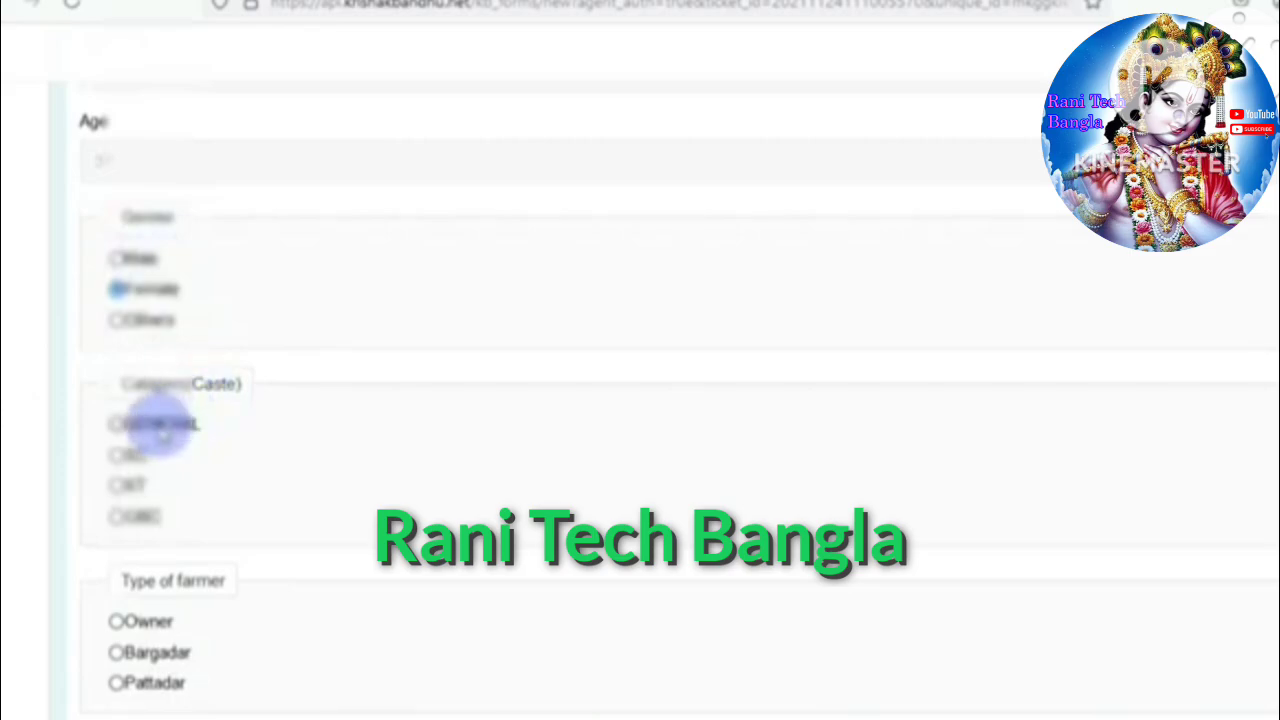
click(115, 424)
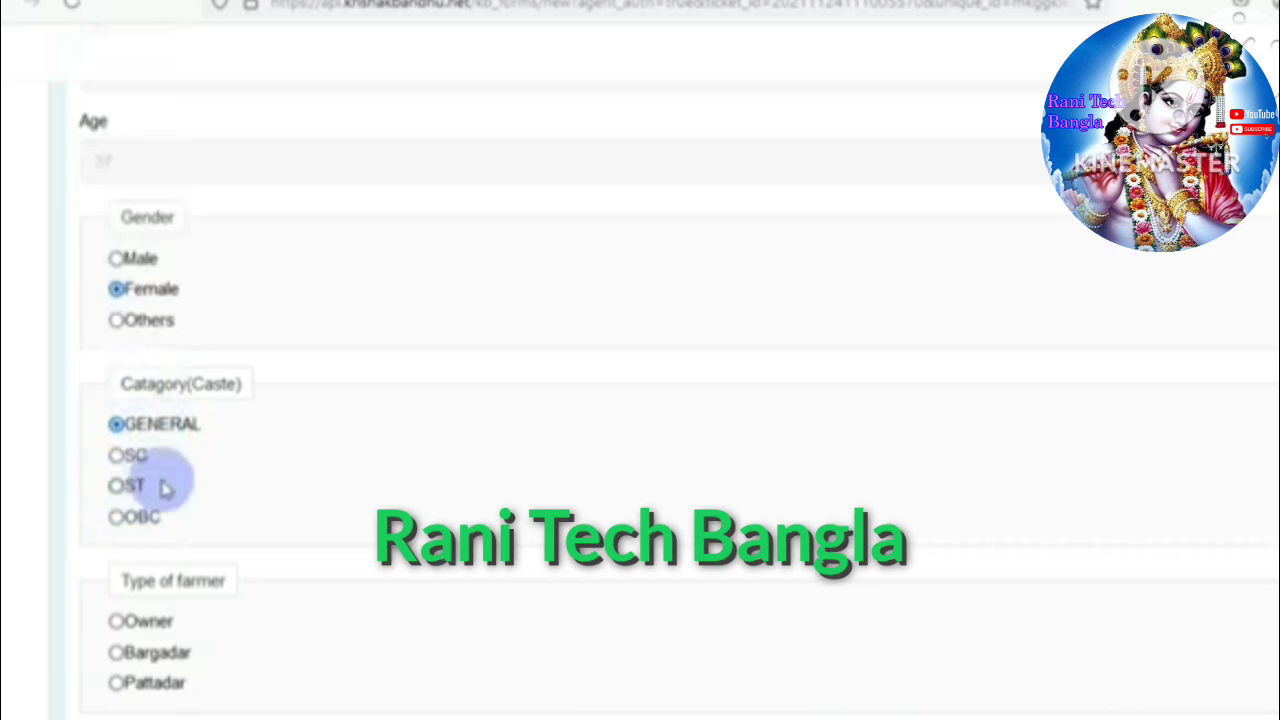
scroll(232, 482, down, 1)
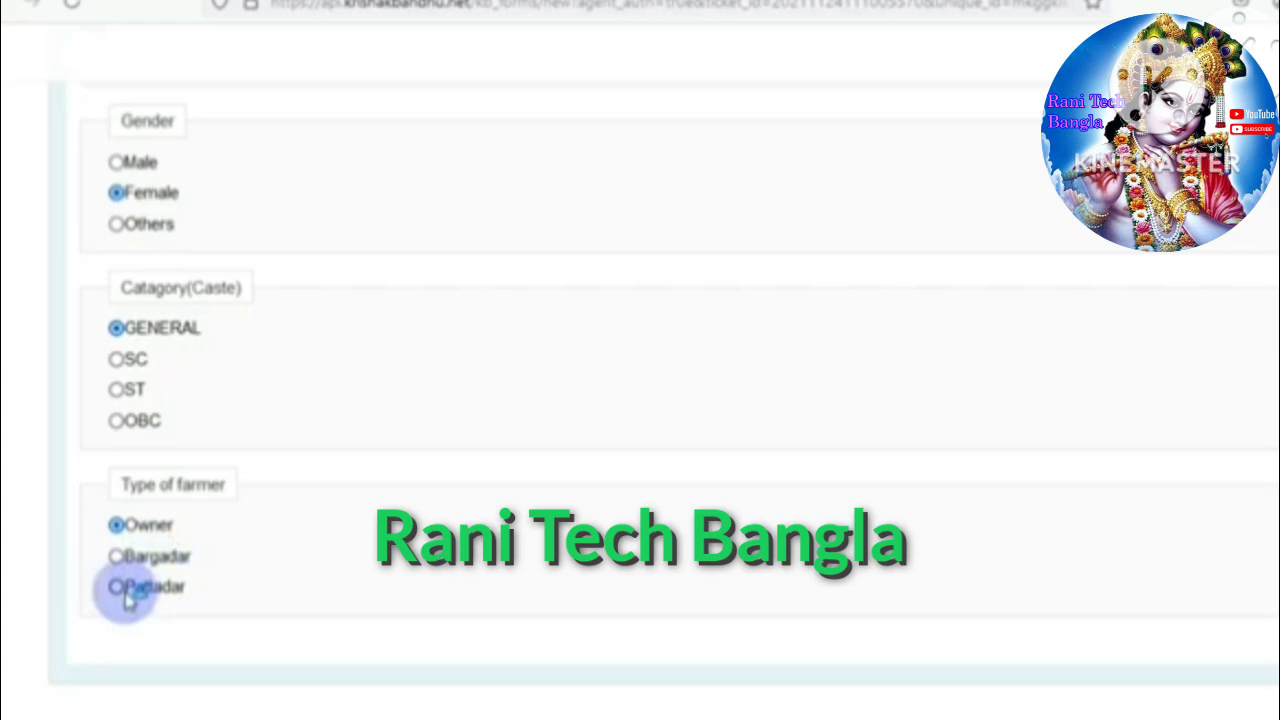
scroll(428, 543, up, 10)
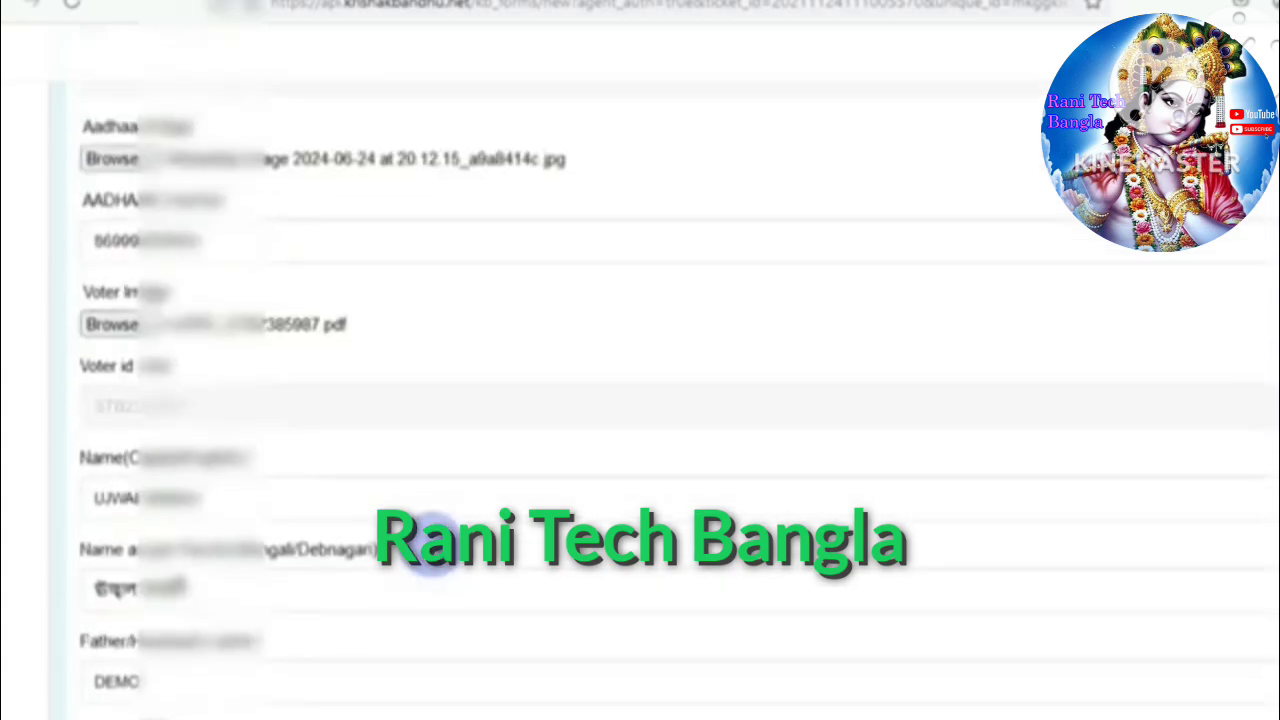
scroll(430, 545, up, 5)
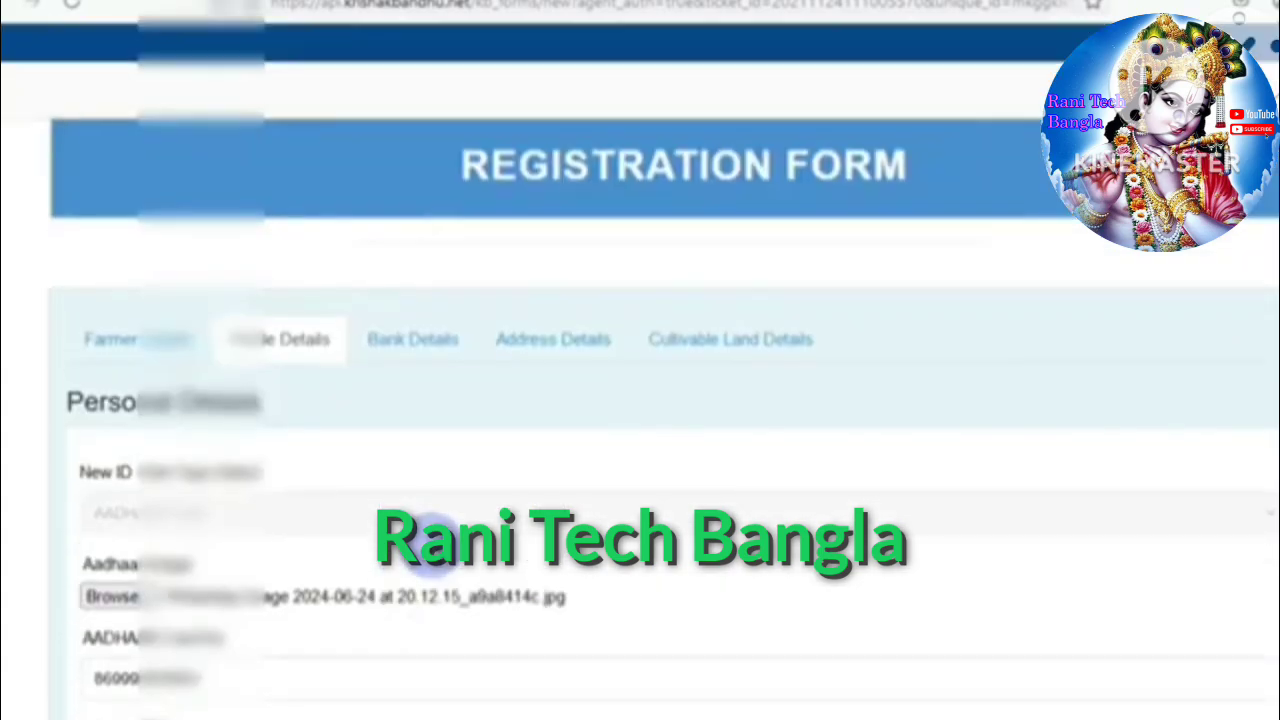
Open Bank Details, dismiss the driver update popup, and attach the bank passbook image
click(420, 360)
scroll(457, 420, down, 2)
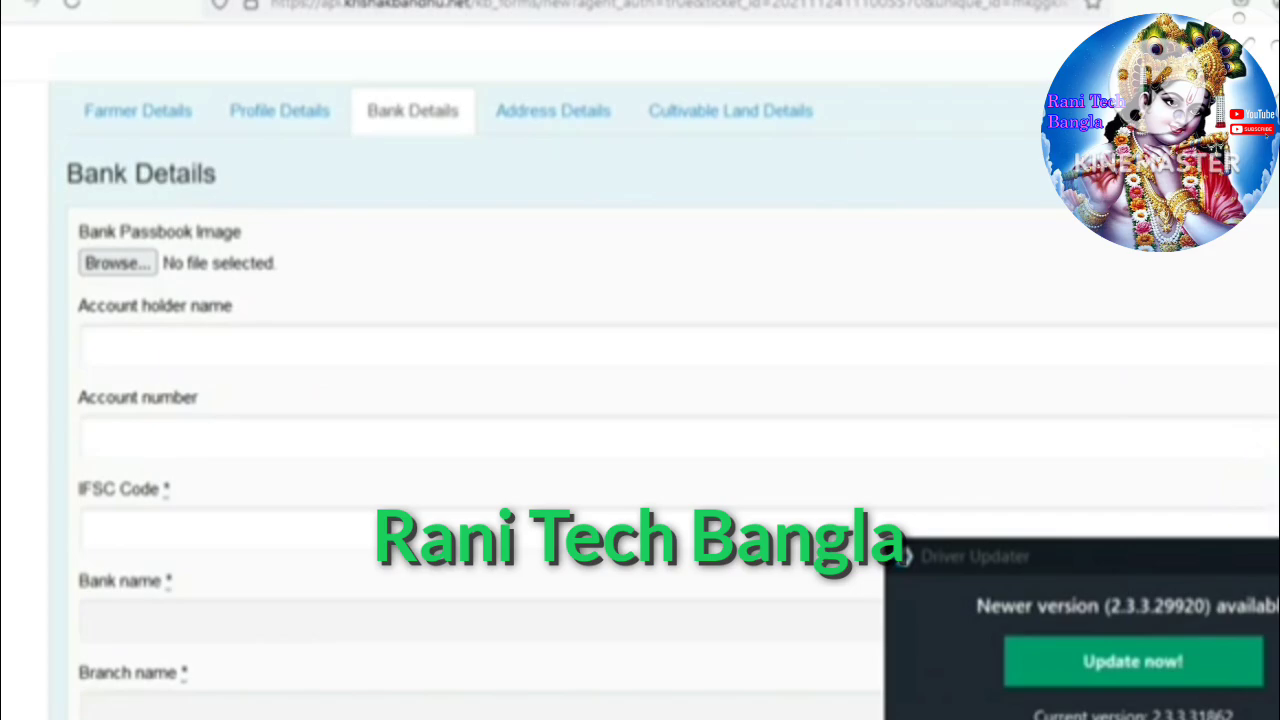
click(1279, 556)
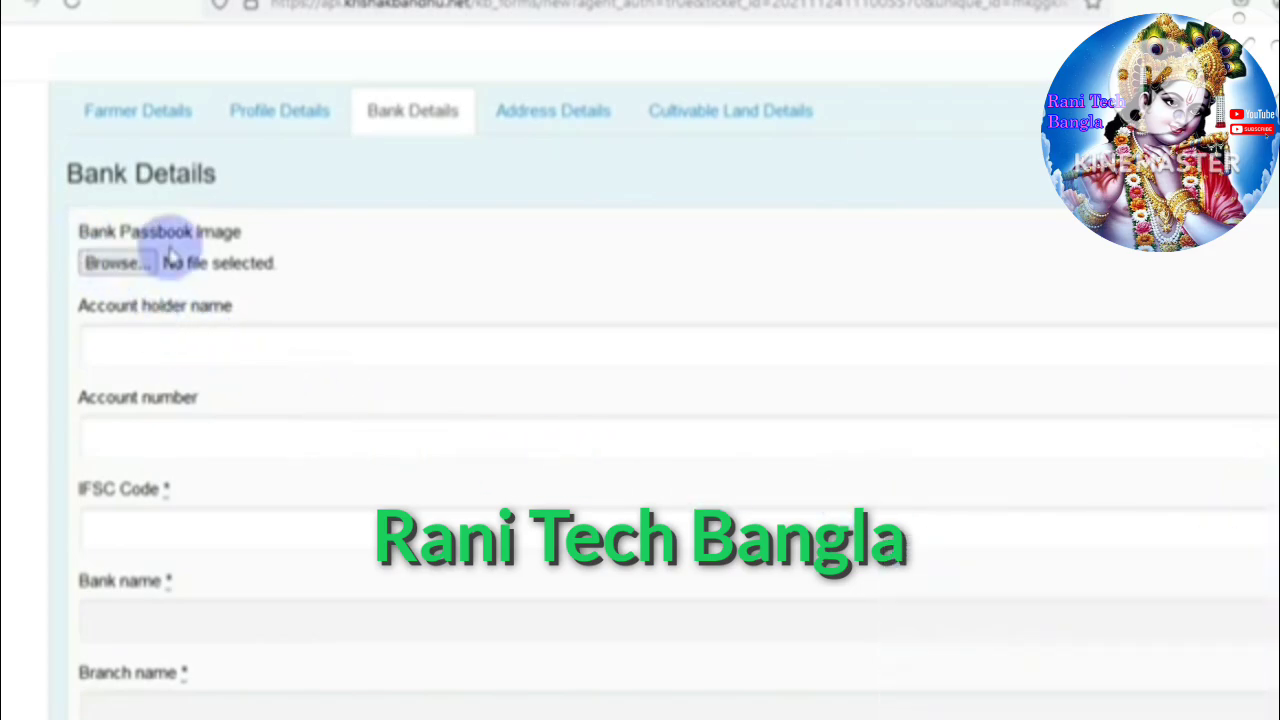
click(141, 272)
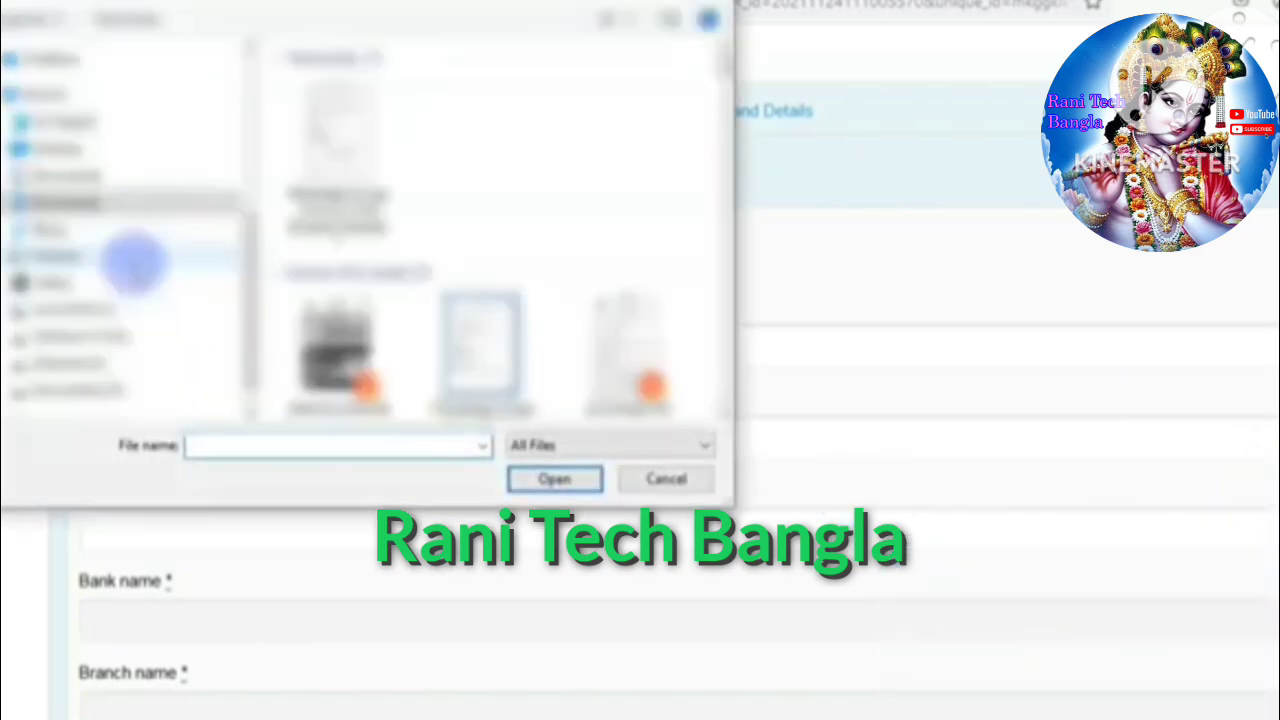
click(335, 150)
click(555, 479)
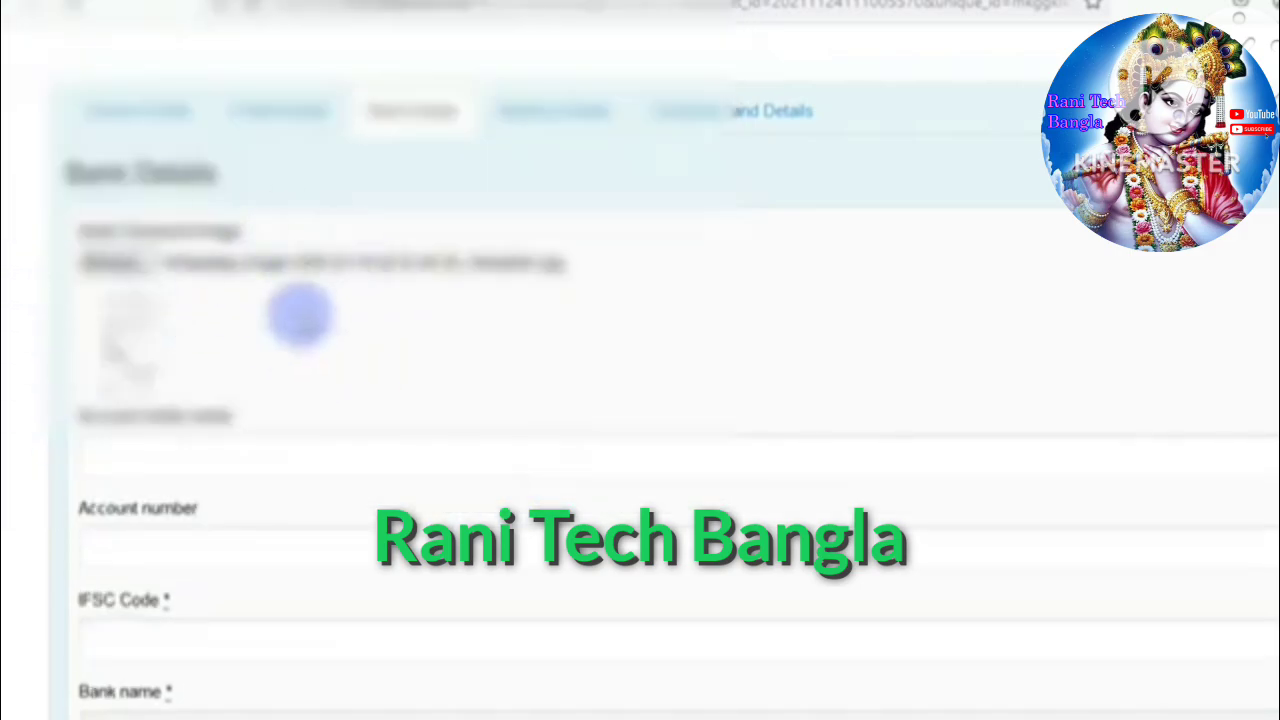
scroll(350, 274, down, 1)
scroll(352, 272, down, 1)
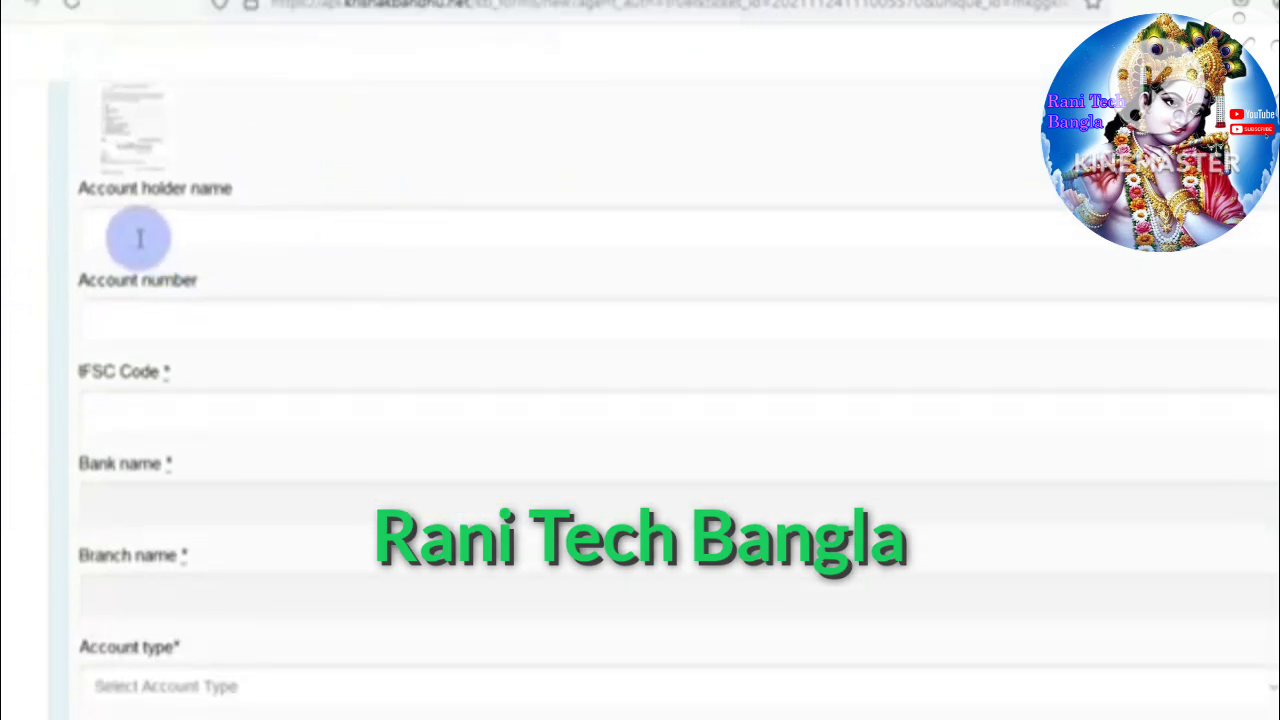
Enter the account holder's name and the bank account number
click(138, 239)
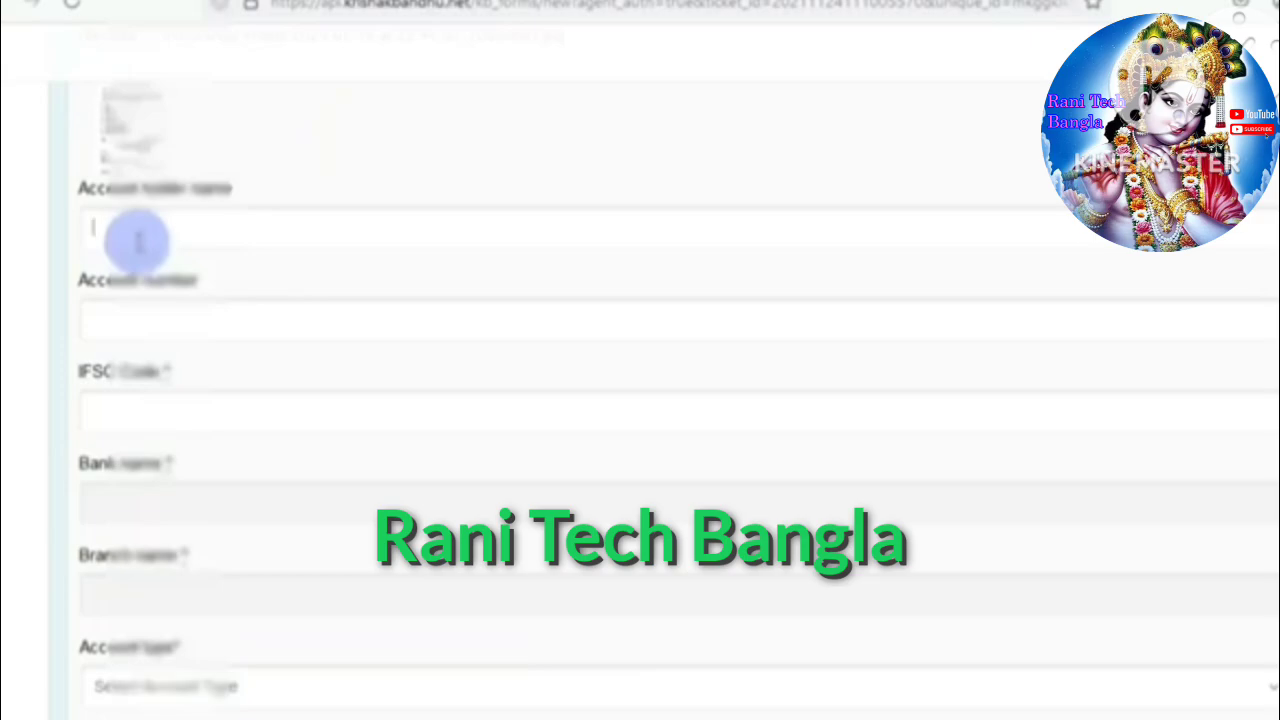
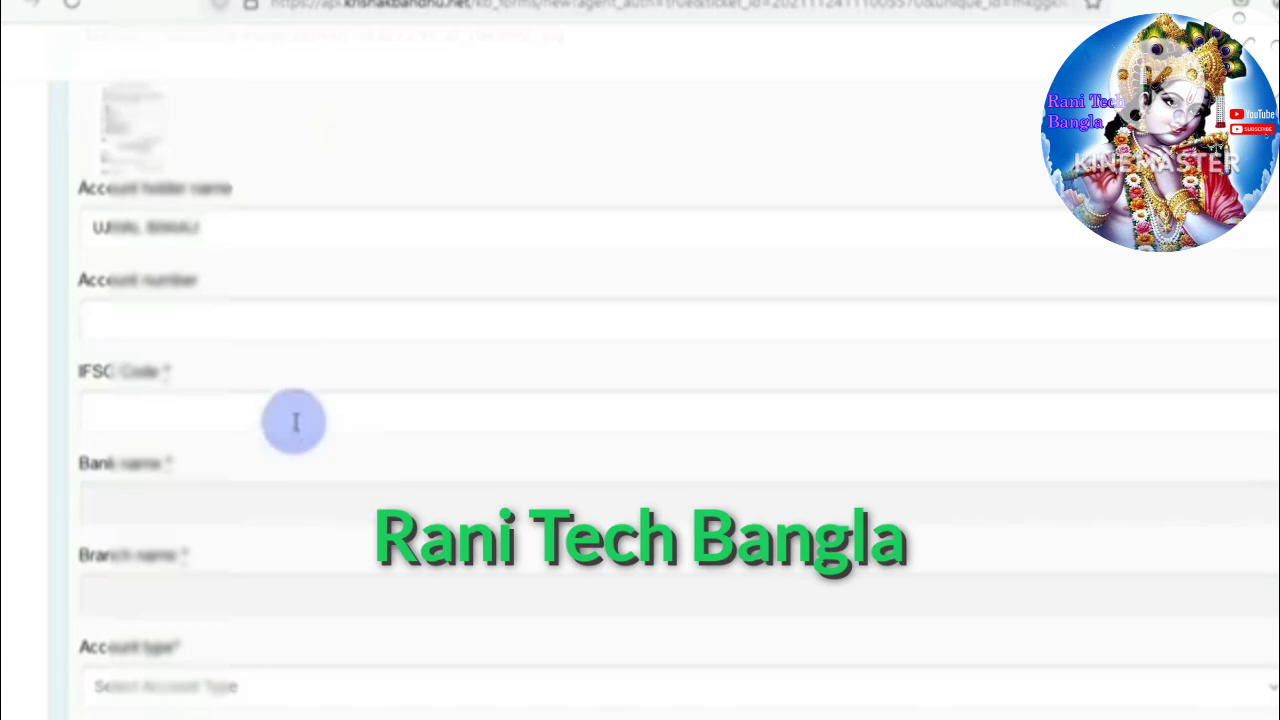
click(187, 320)
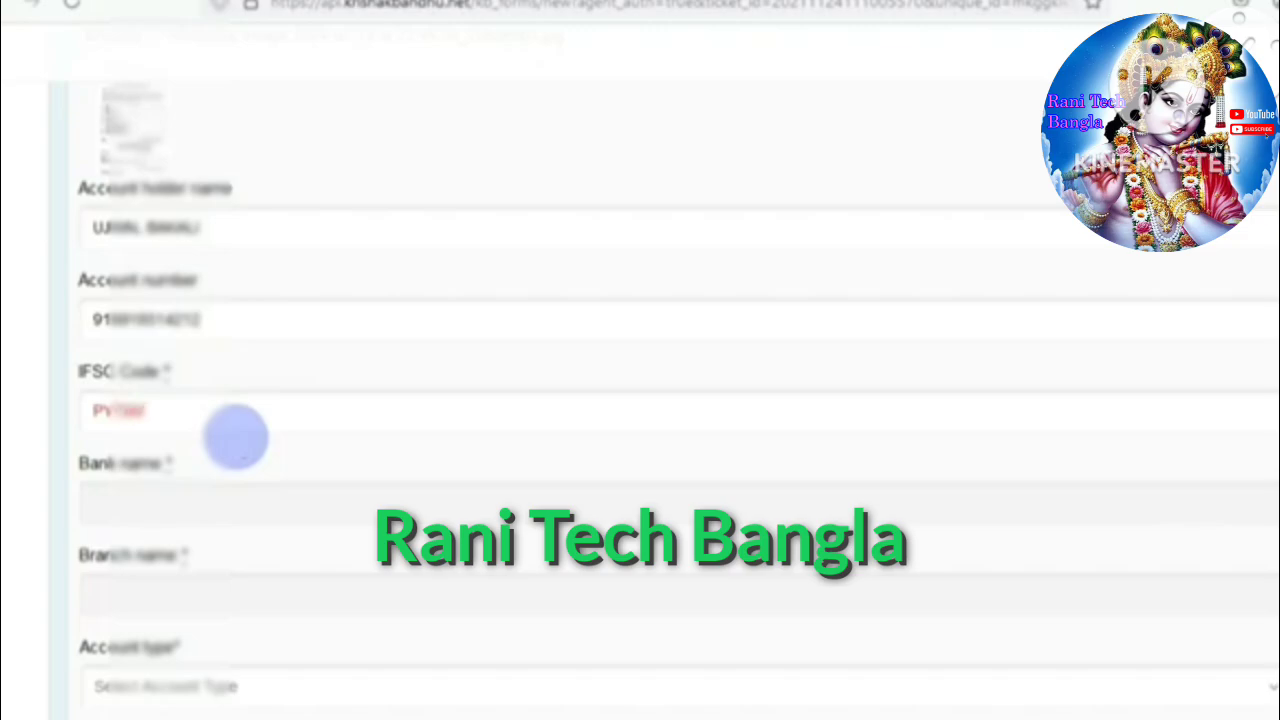
text(6)
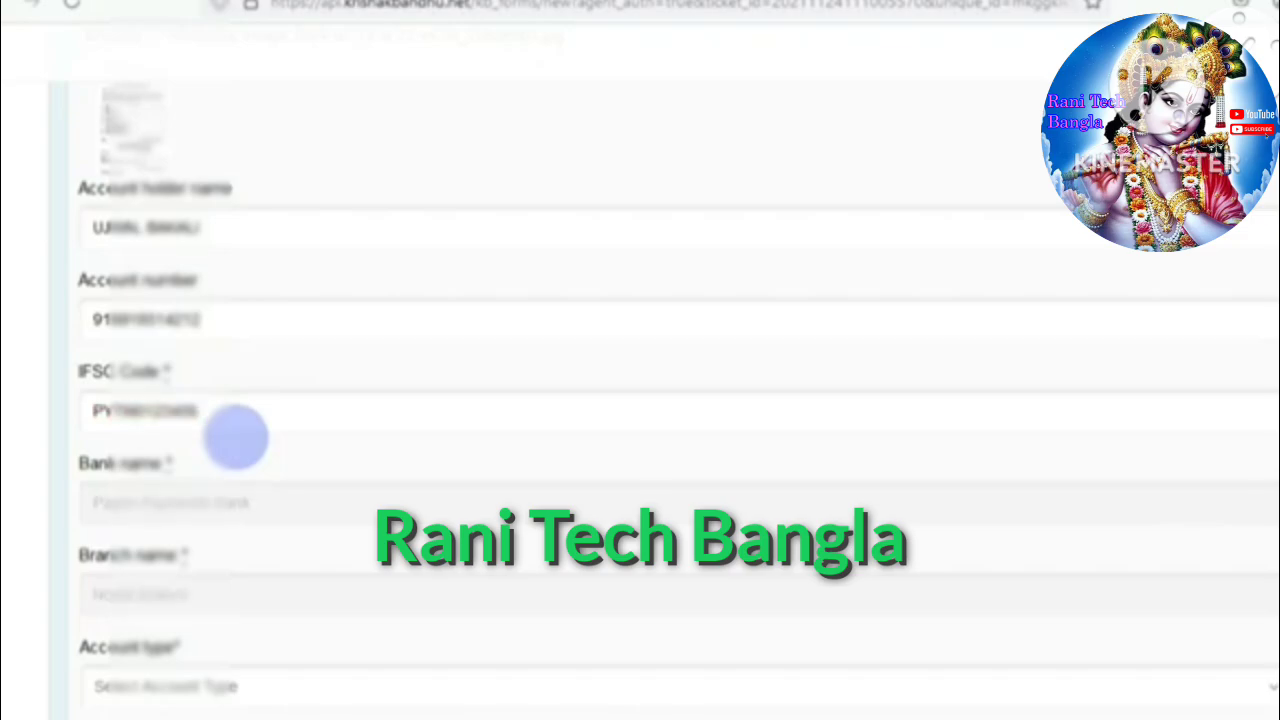
scroll(114, 494, down, 1)
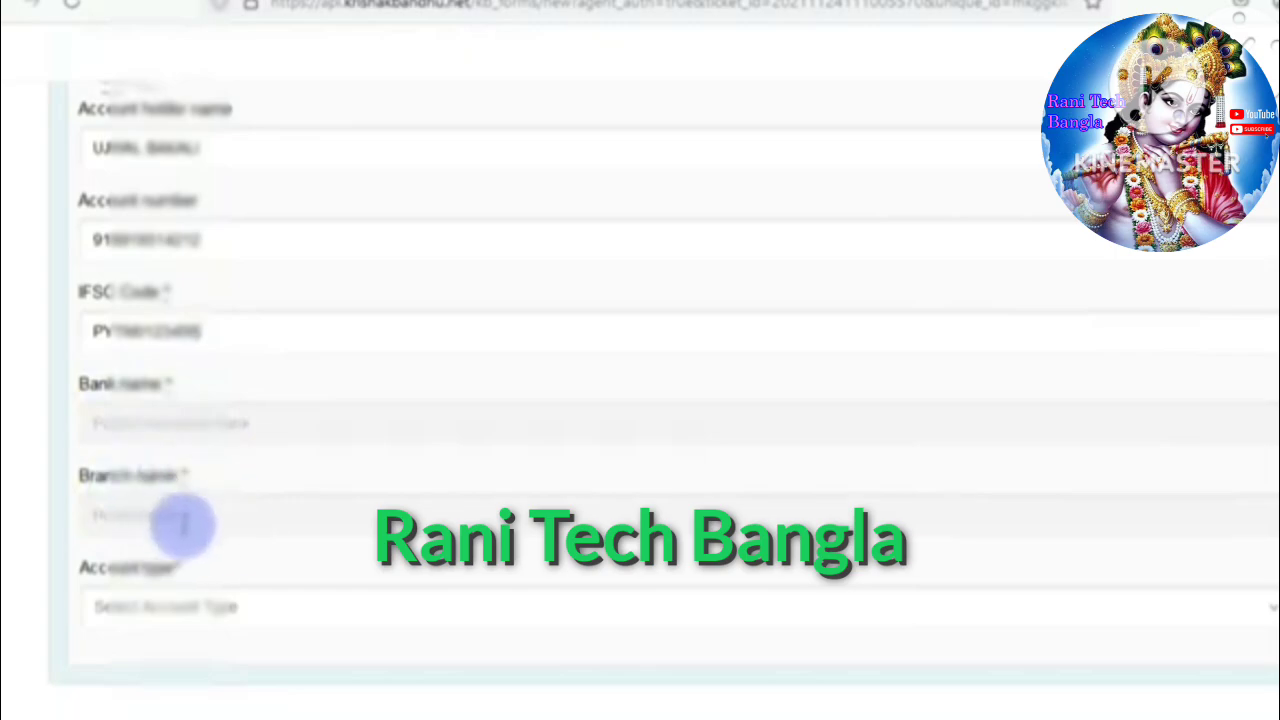
Set the account type to Savings
click(207, 612)
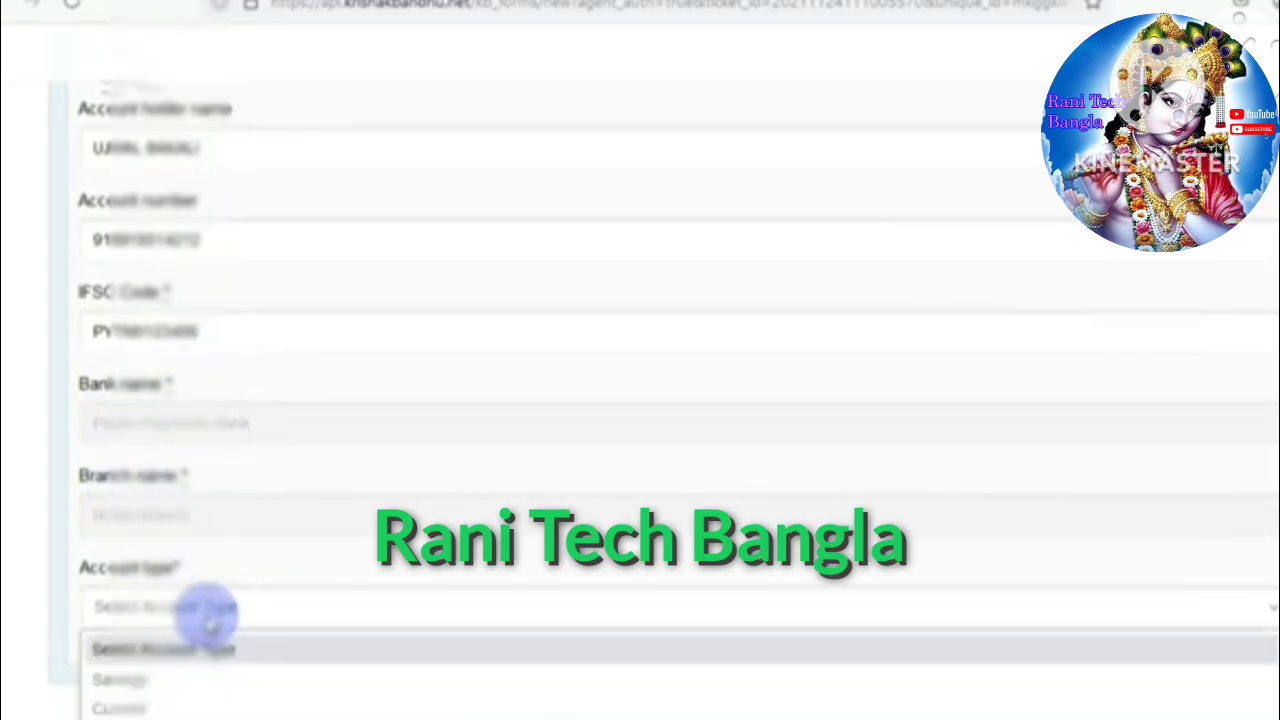
click(213, 682)
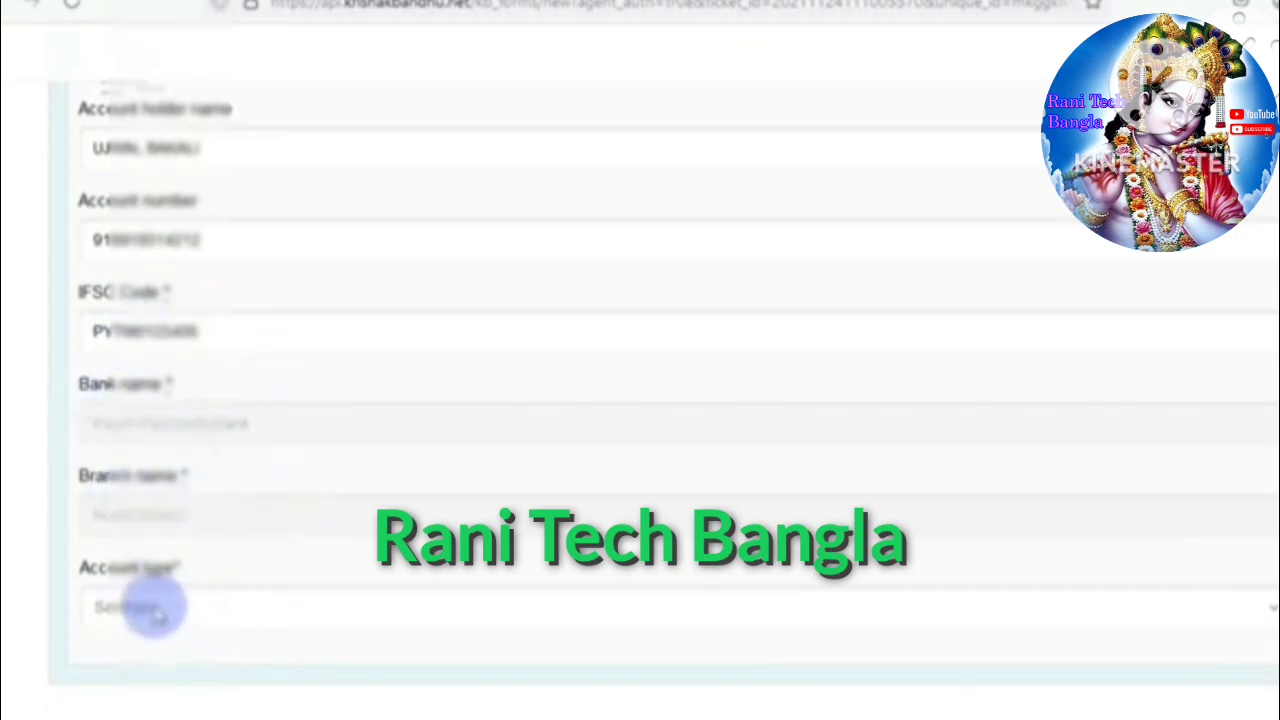
click(230, 606)
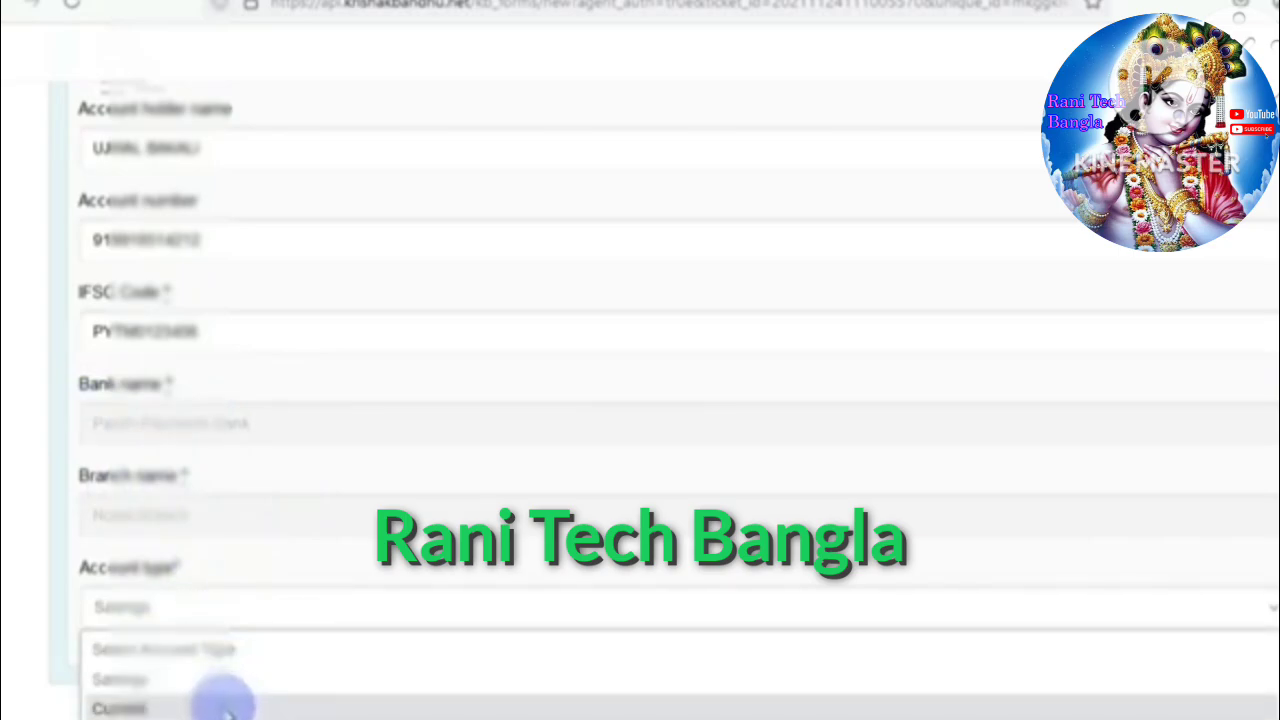
click(378, 590)
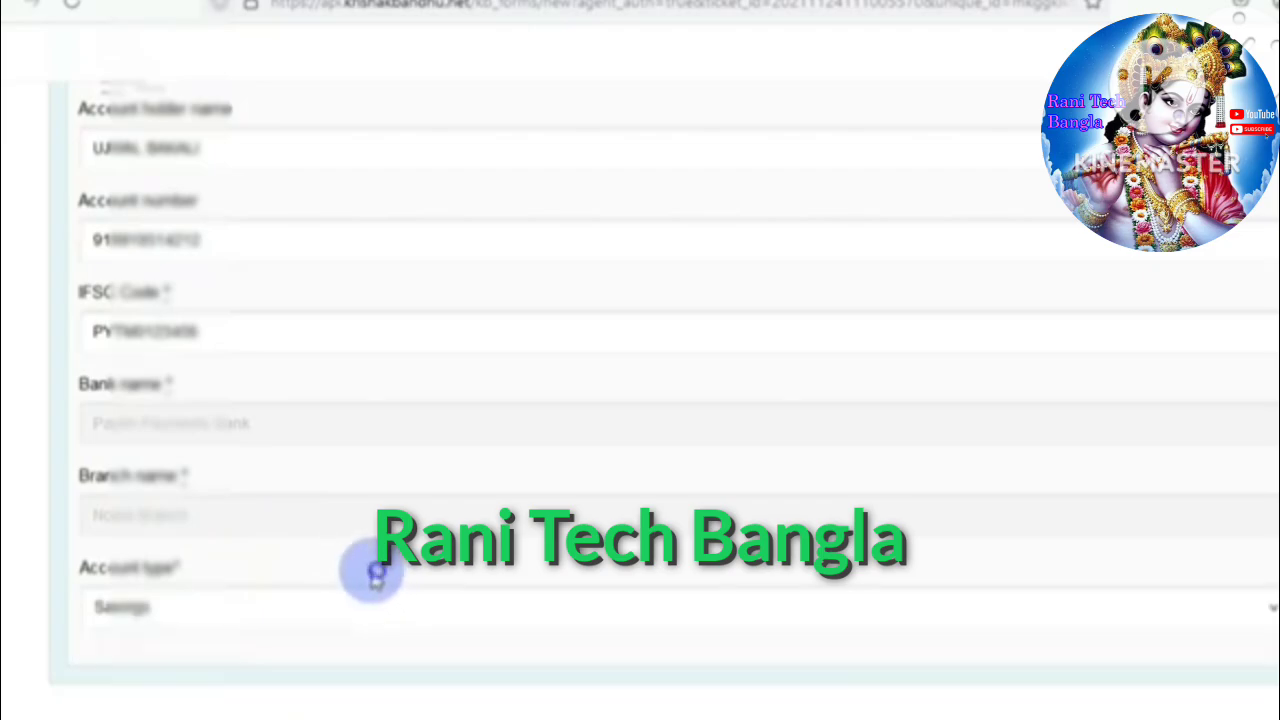
scroll(414, 420, up, 5)
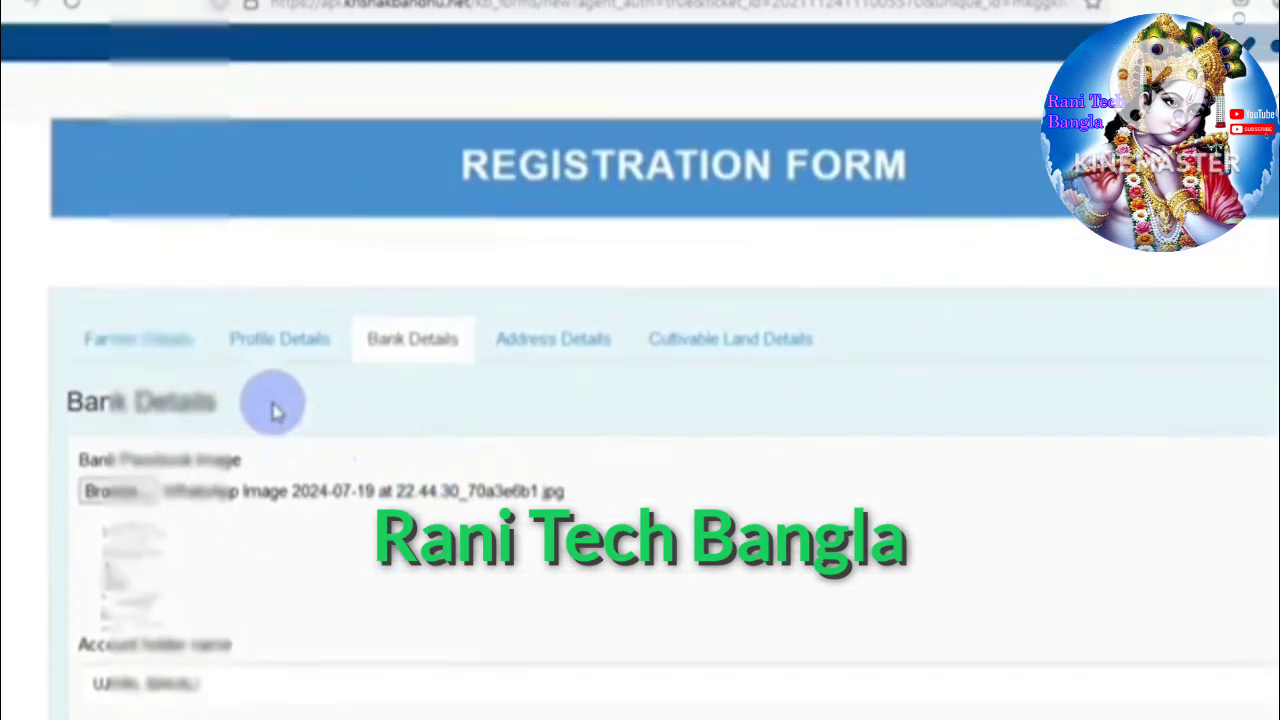
On Address Details, choose the farmer's district, block and the other address dropdown entries
click(576, 356)
scroll(560, 364, down, 1)
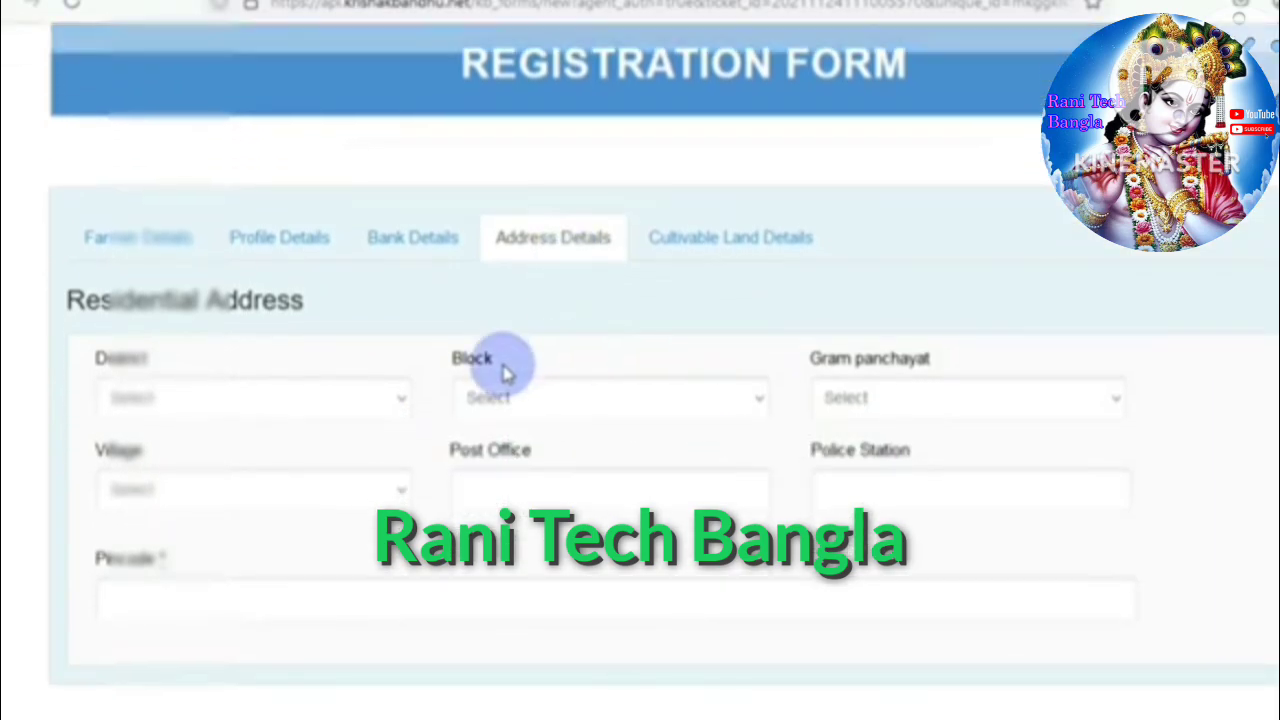
click(310, 405)
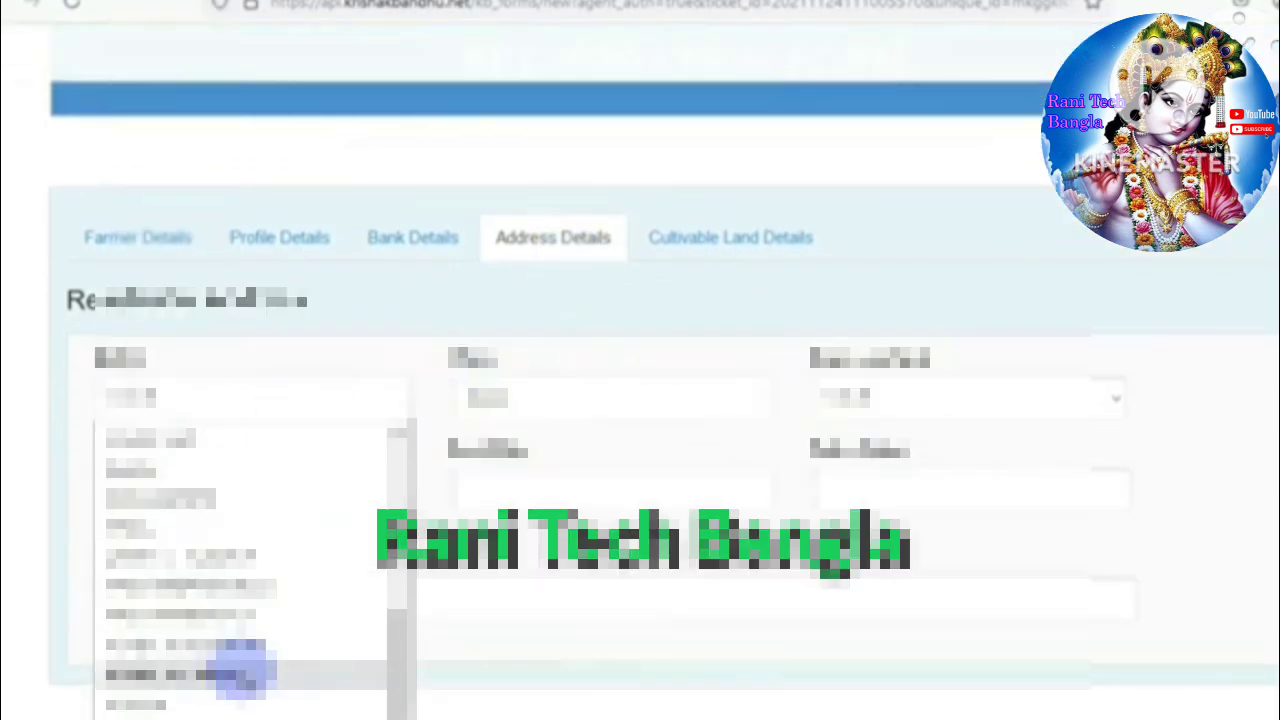
click(214, 514)
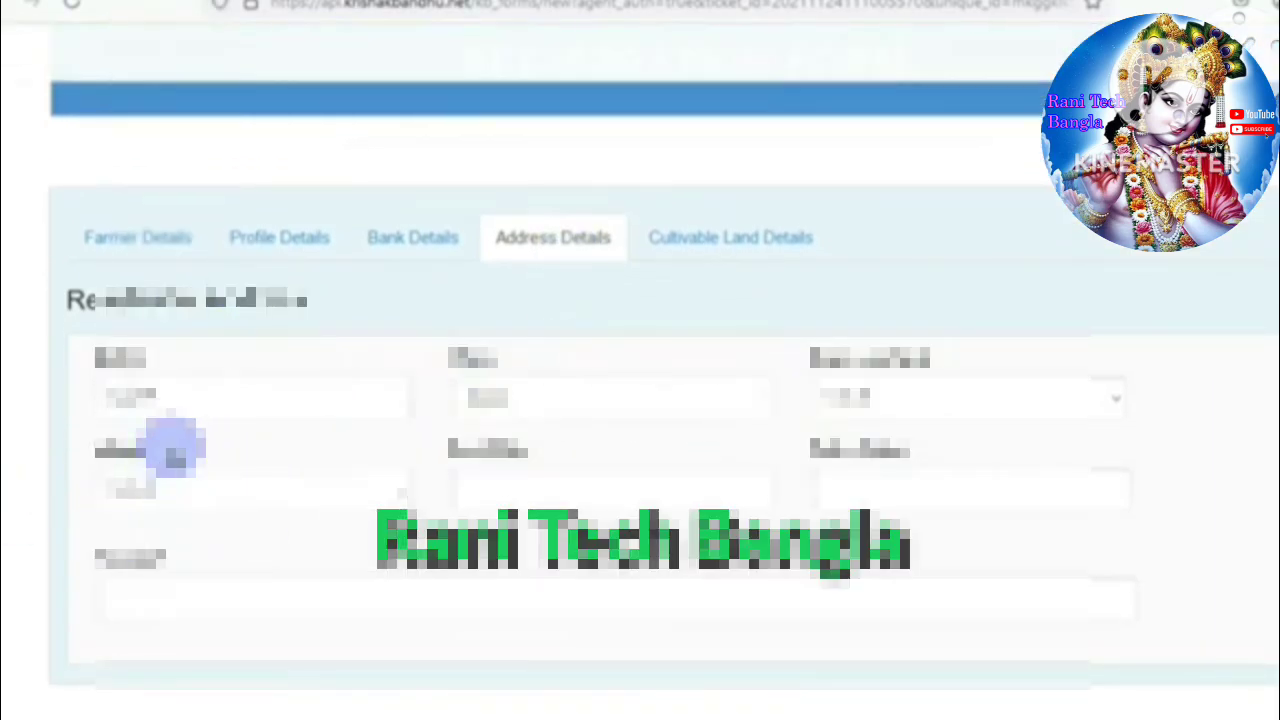
click(541, 395)
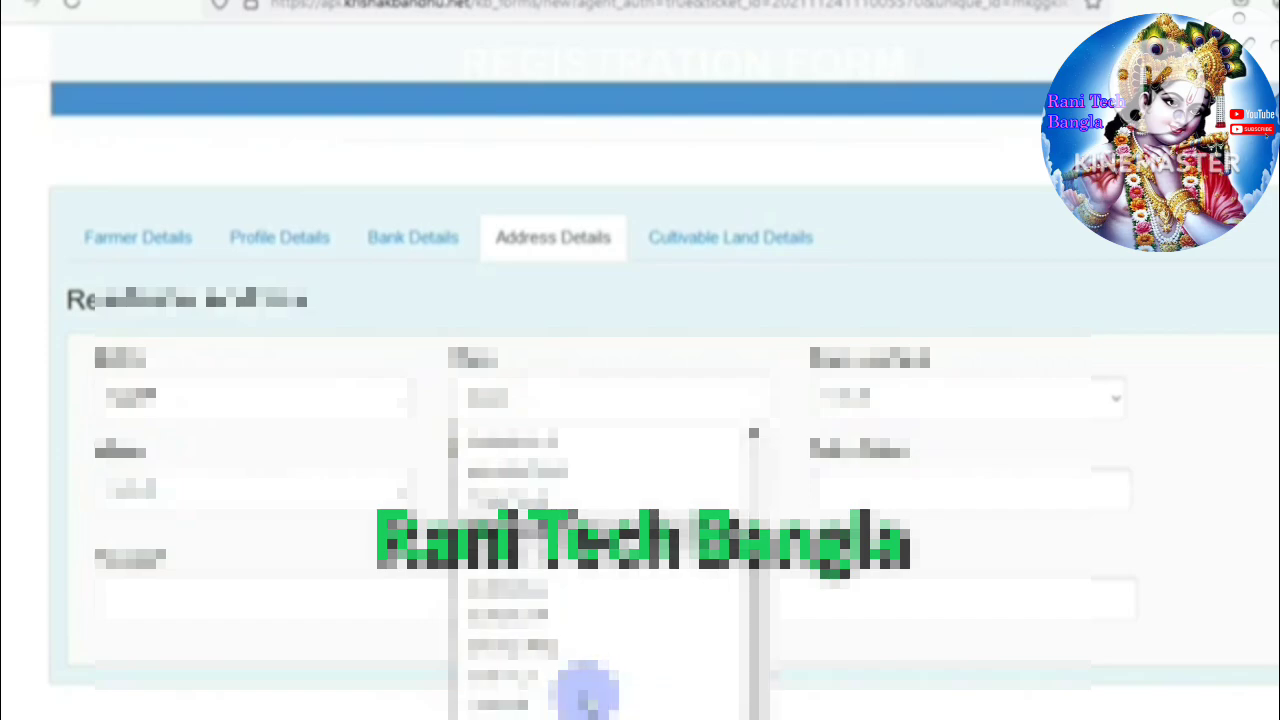
click(557, 677)
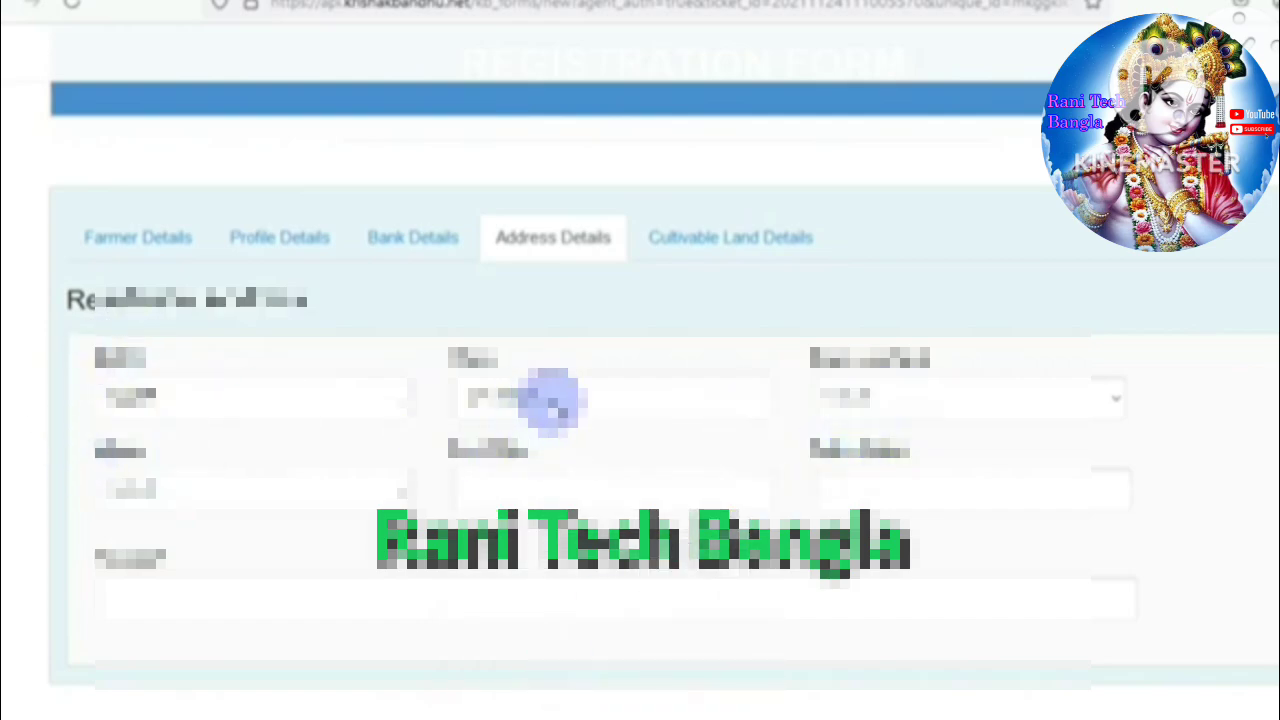
click(917, 400)
click(885, 672)
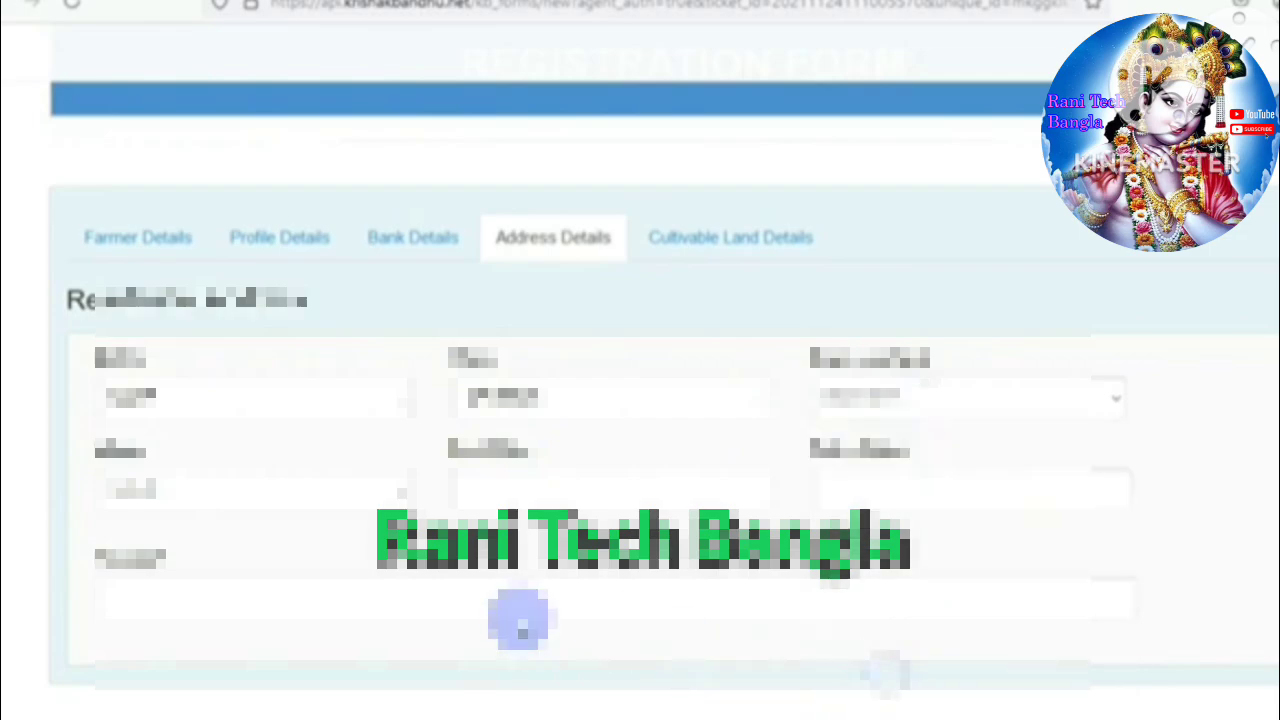
click(222, 485)
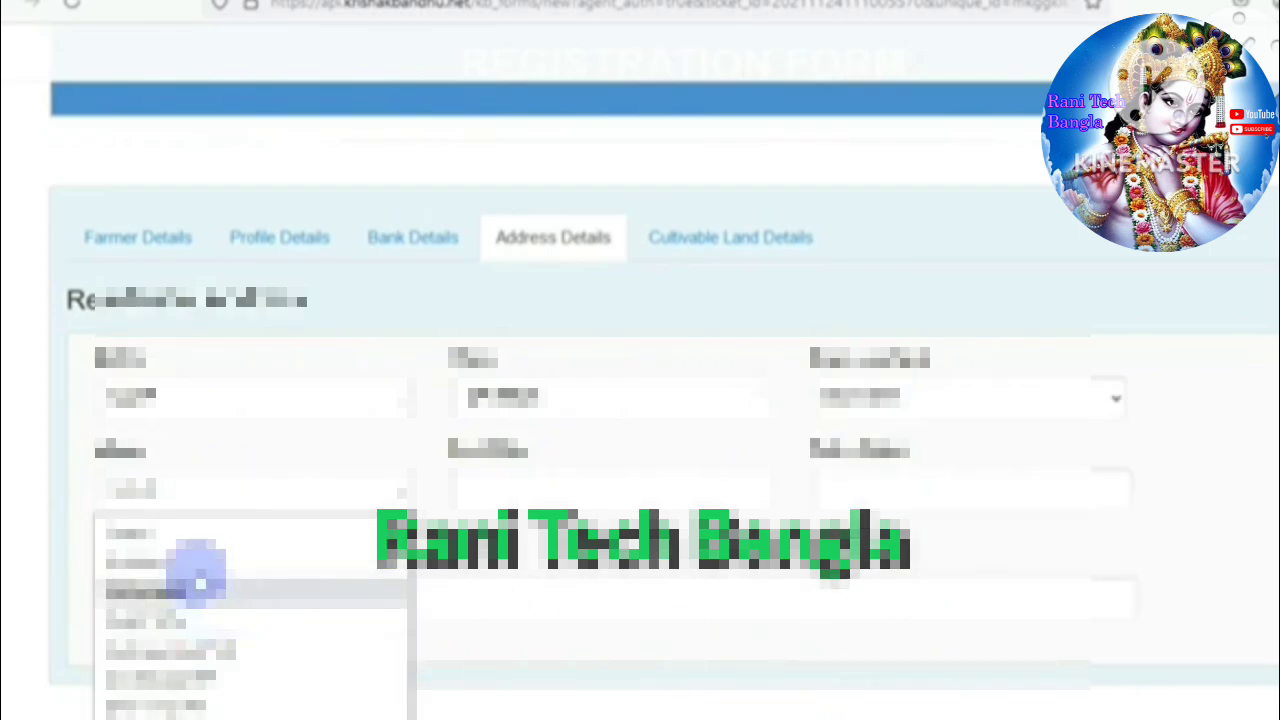
click(195, 608)
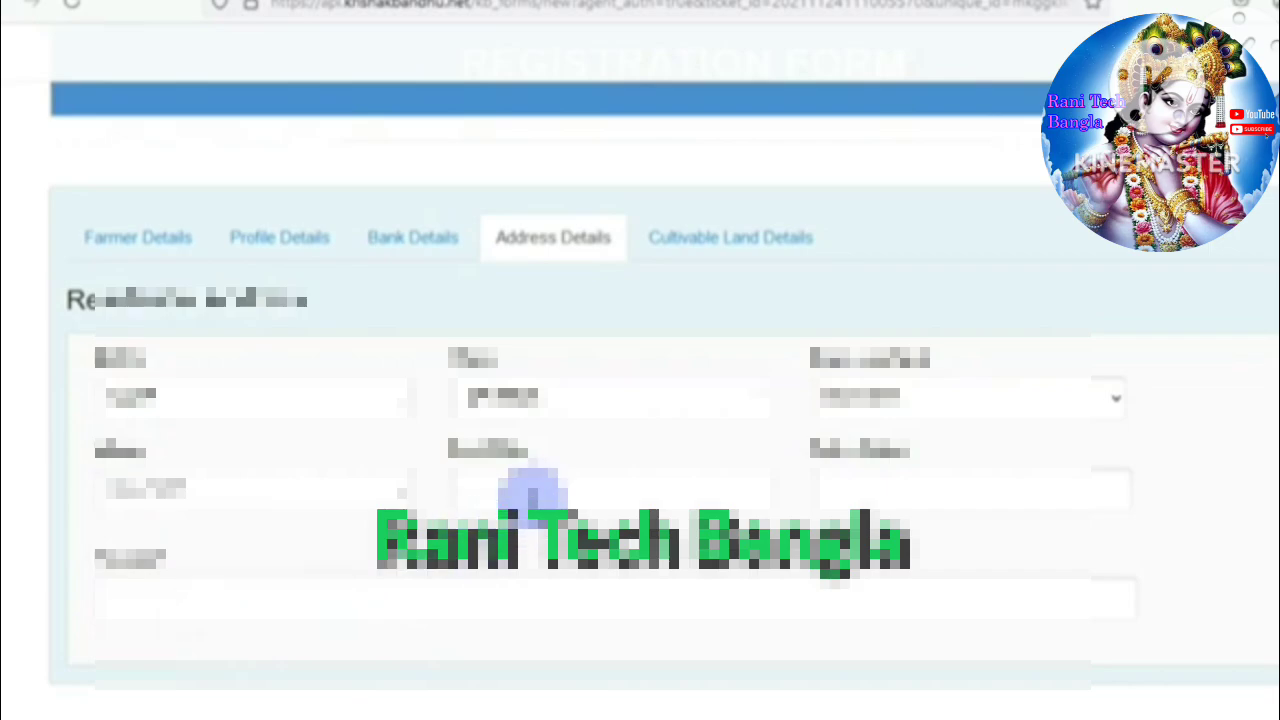
Fill the remaining address text fields and enter the pincode
click(533, 495)
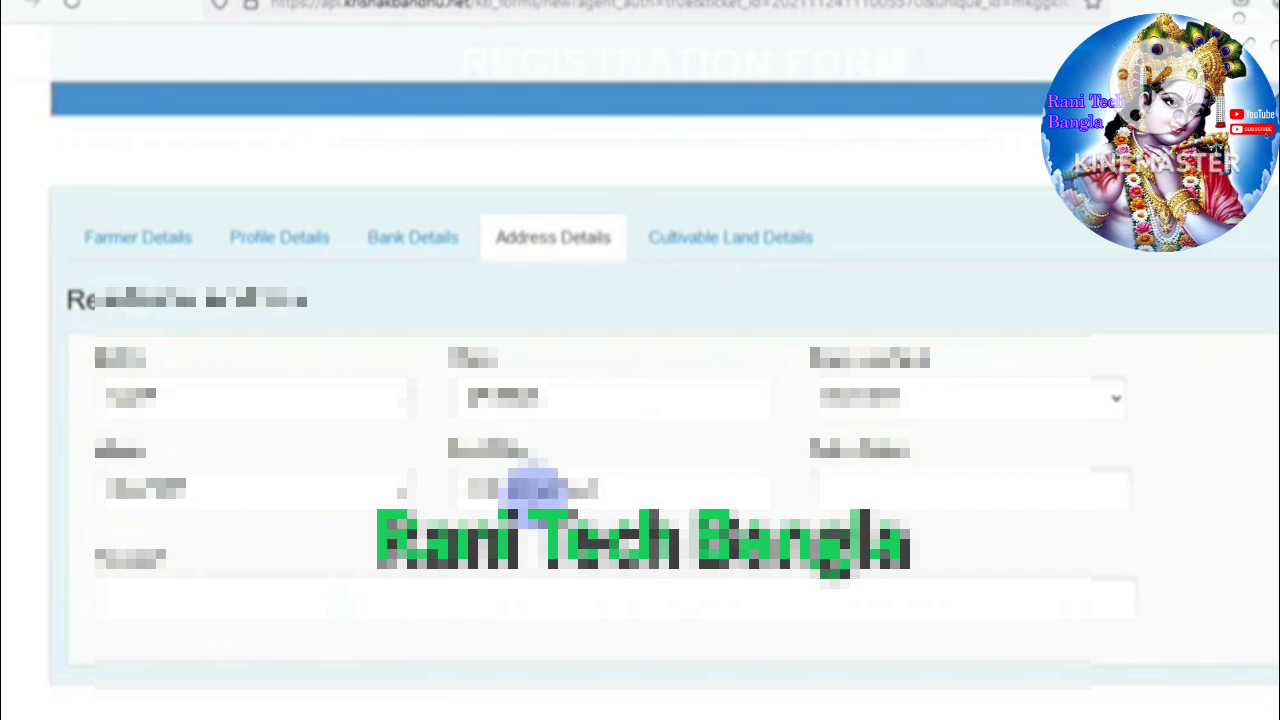
click(873, 483)
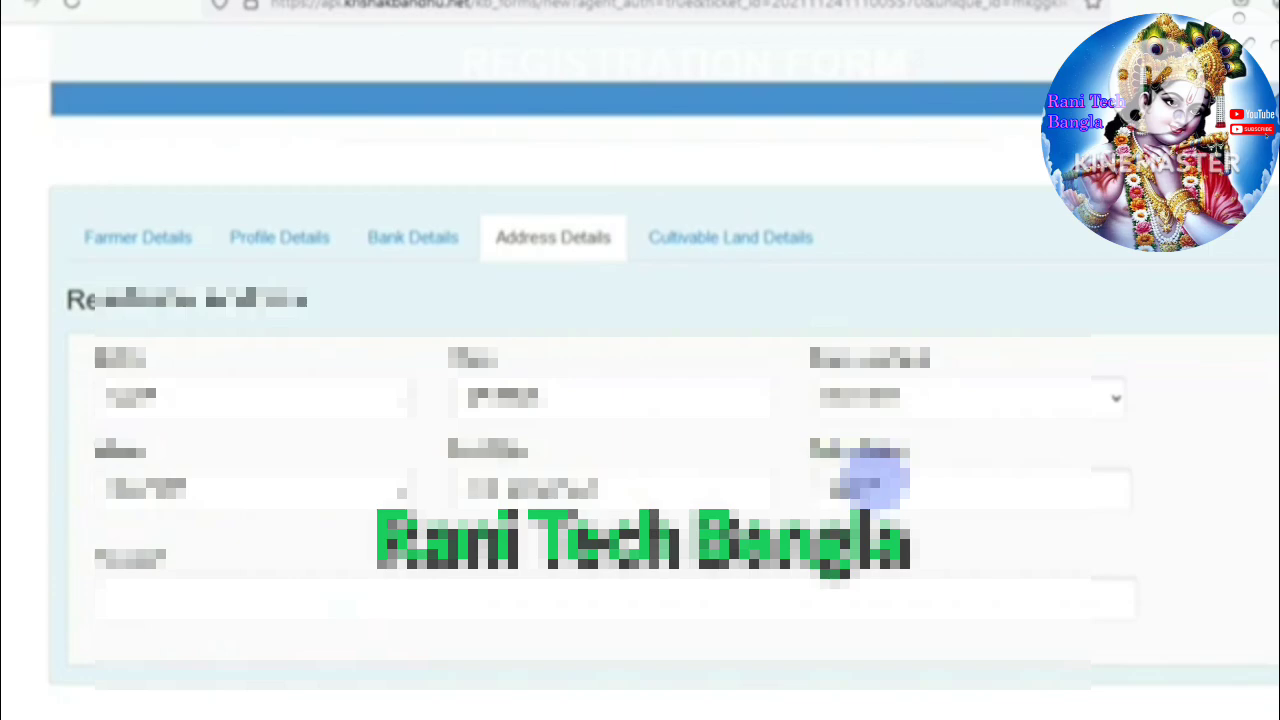
text(A)
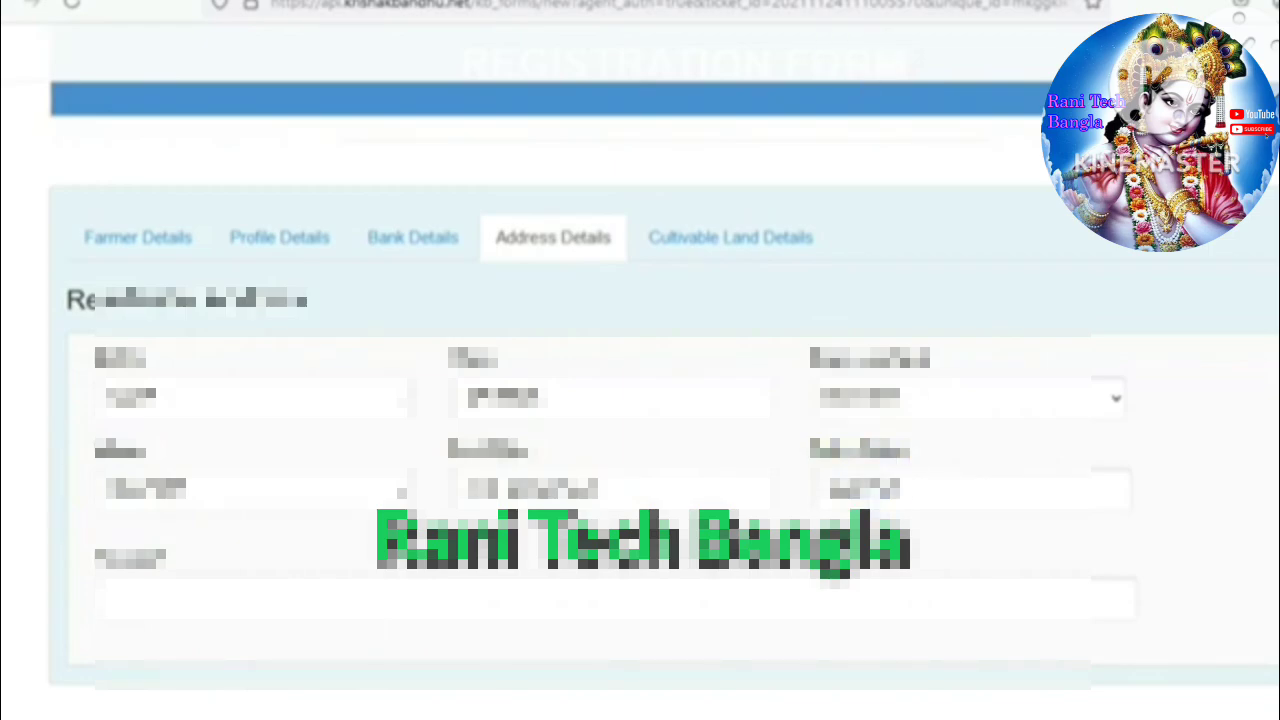
click(287, 598)
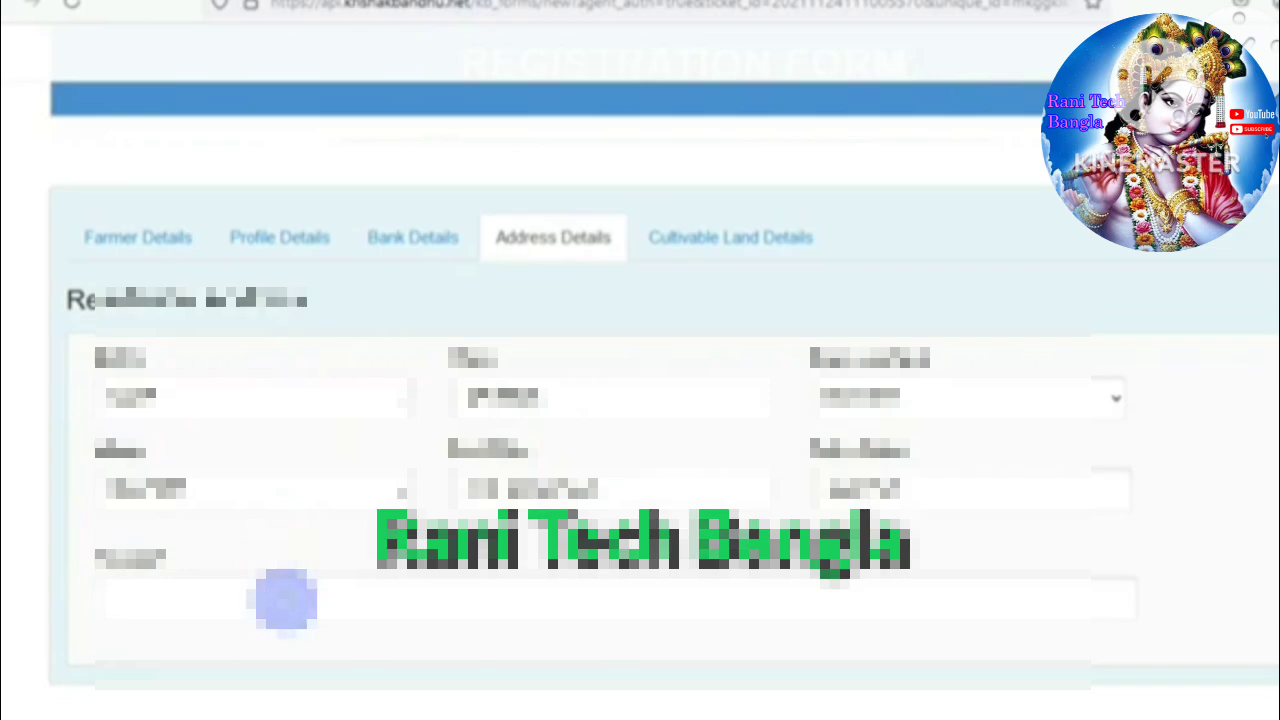
text(7401)
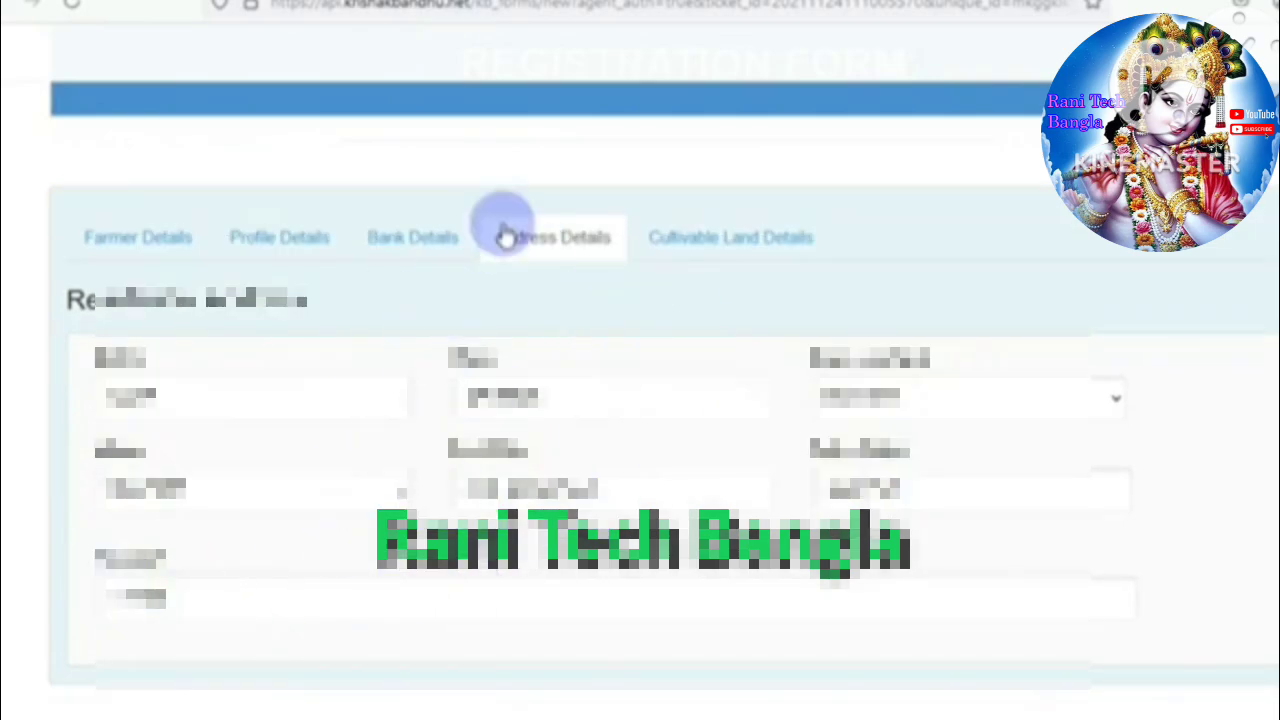
Add a new land detail entry under Cultivable Land Details
click(724, 249)
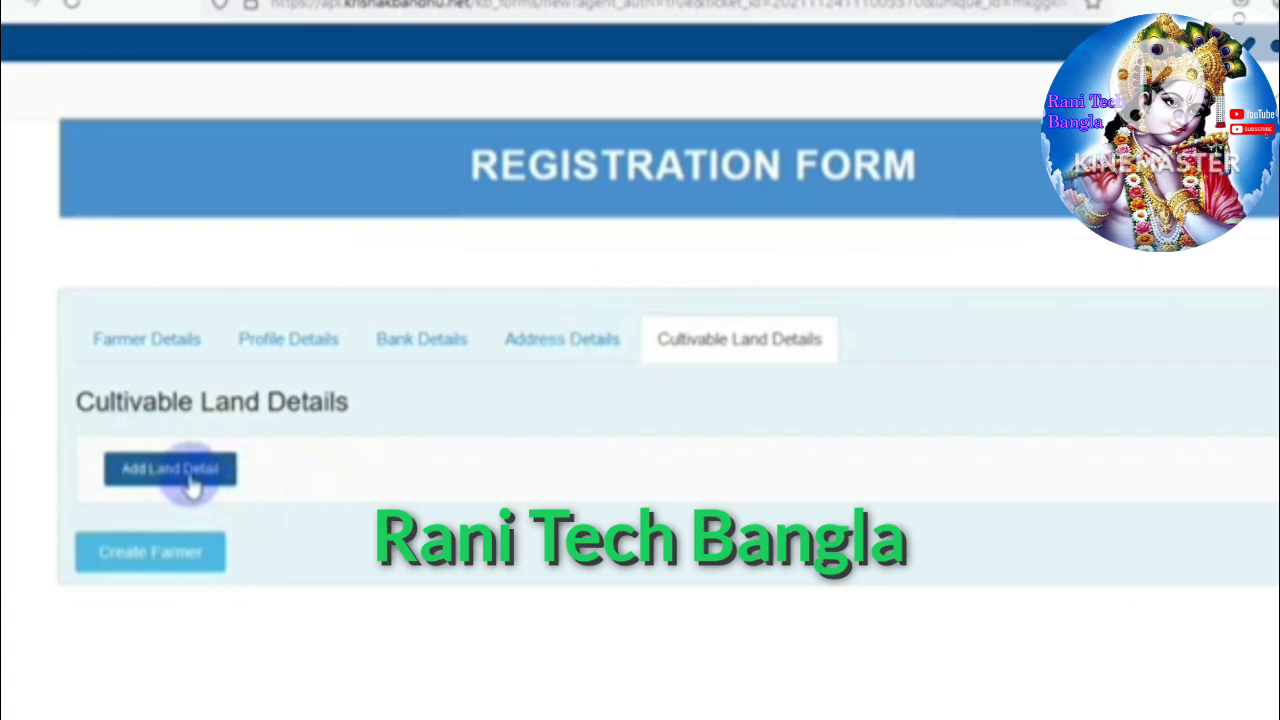
click(191, 484)
scroll(354, 480, down, 1)
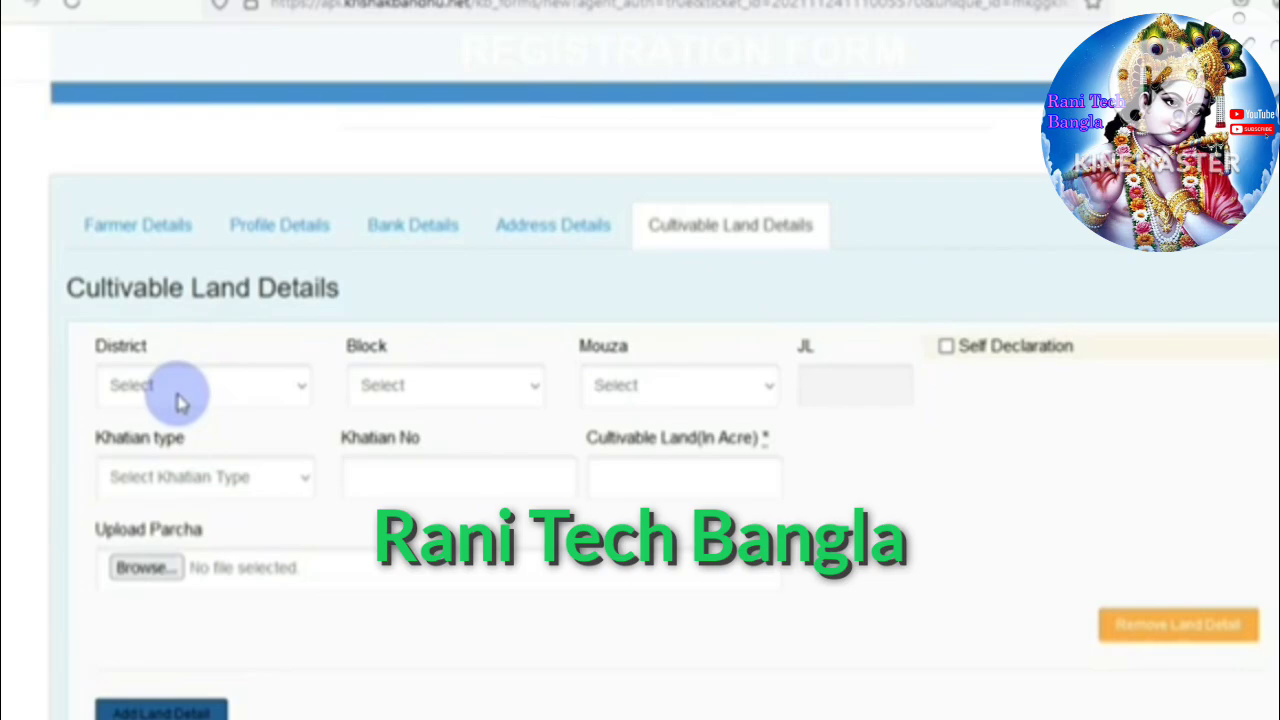
Set the land's district to NADIA and khatian type to 'khatian no', then fill the khatian number
click(286, 392)
scroll(150, 670, down, 2)
click(160, 692)
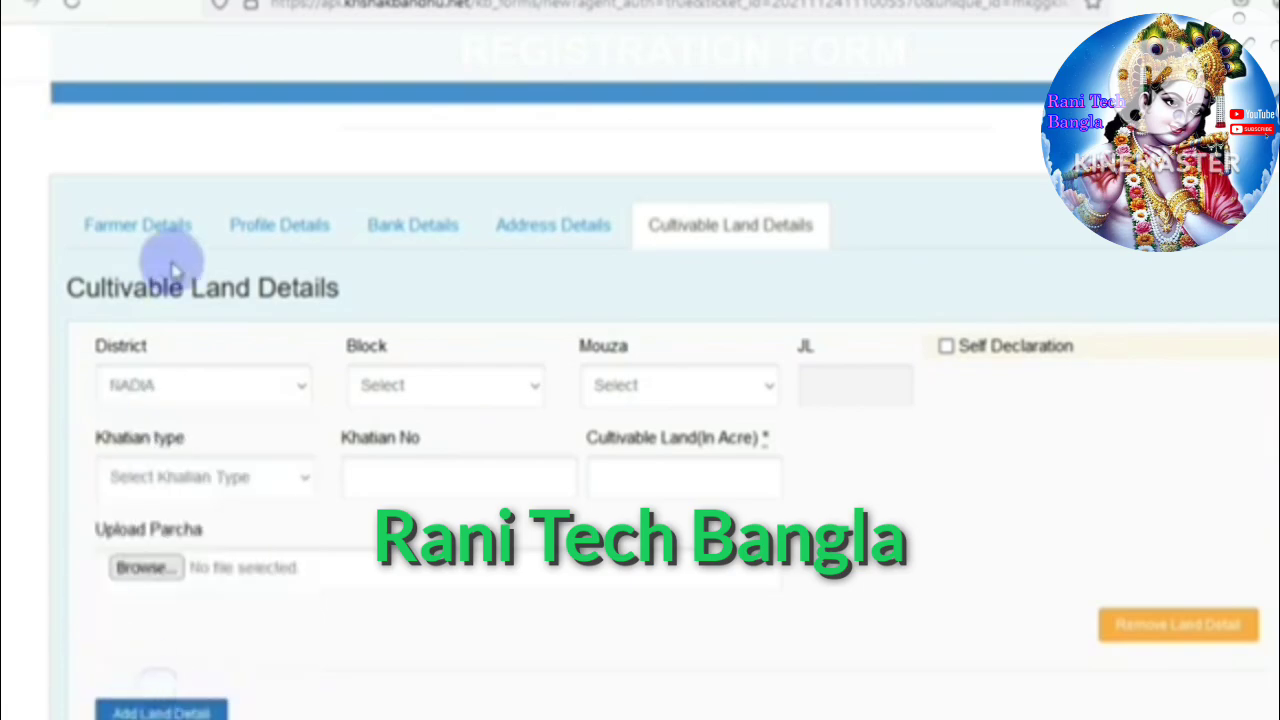
click(378, 396)
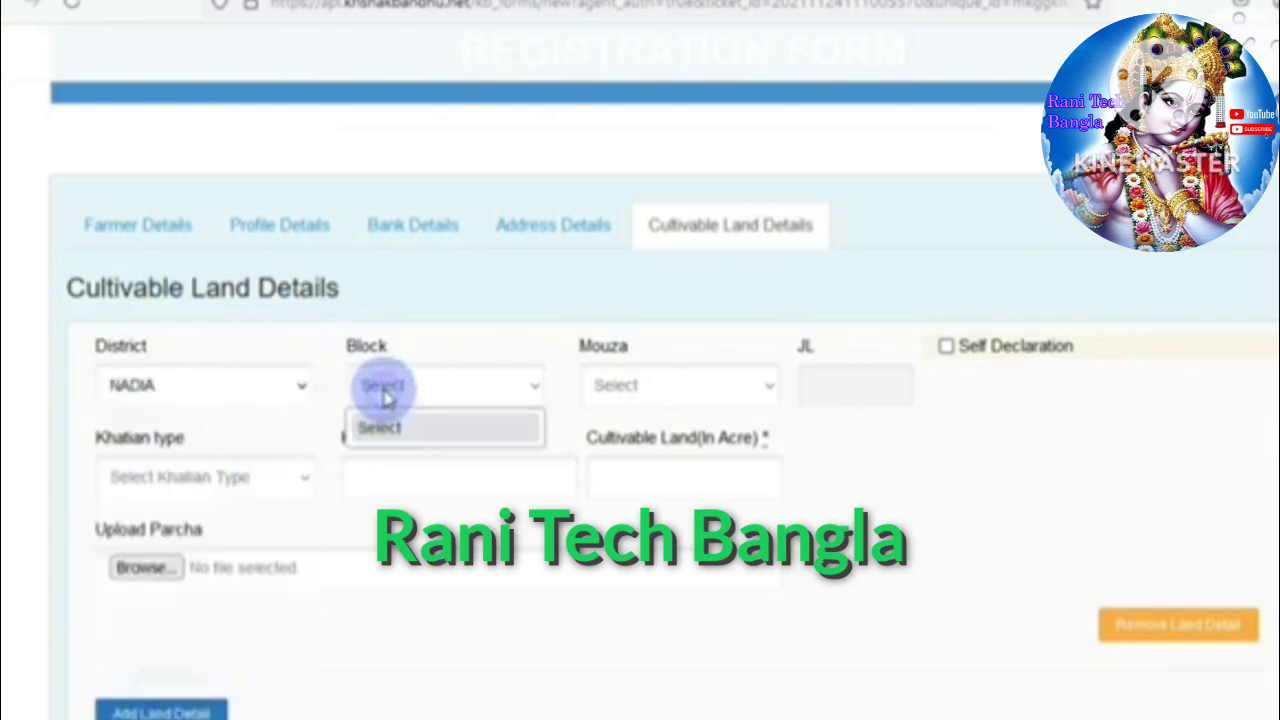
click(443, 393)
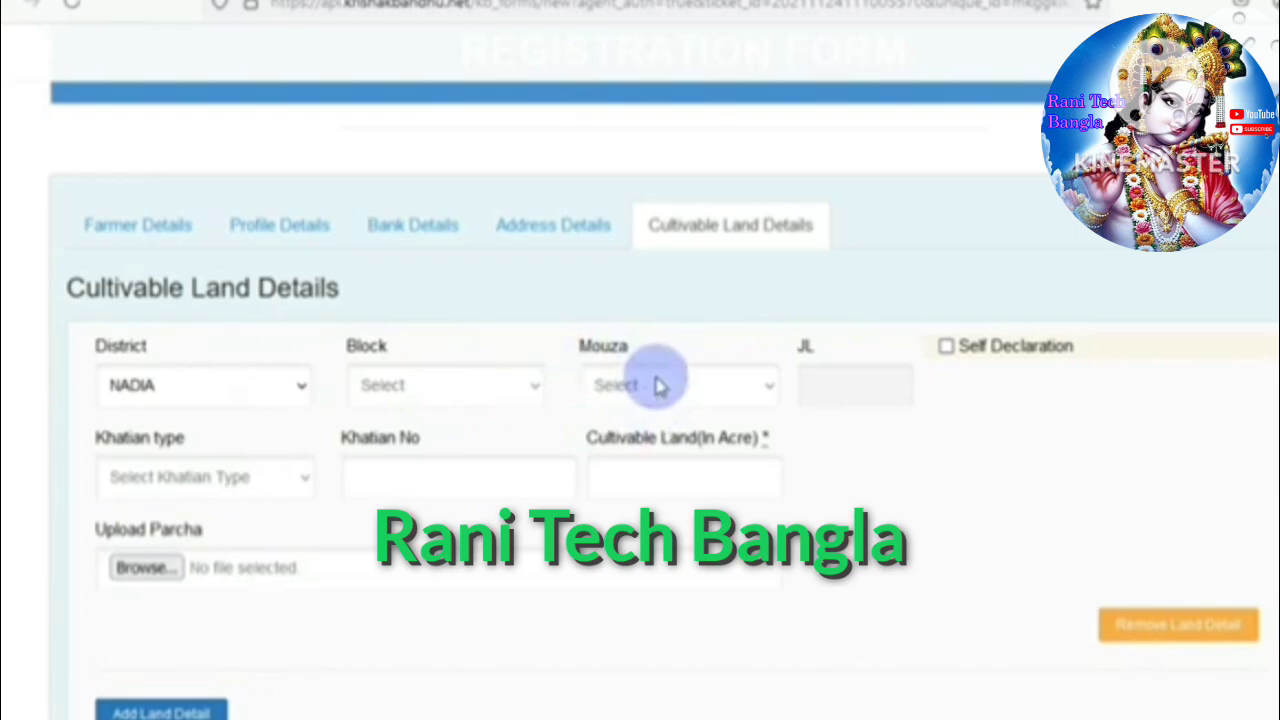
click(180, 474)
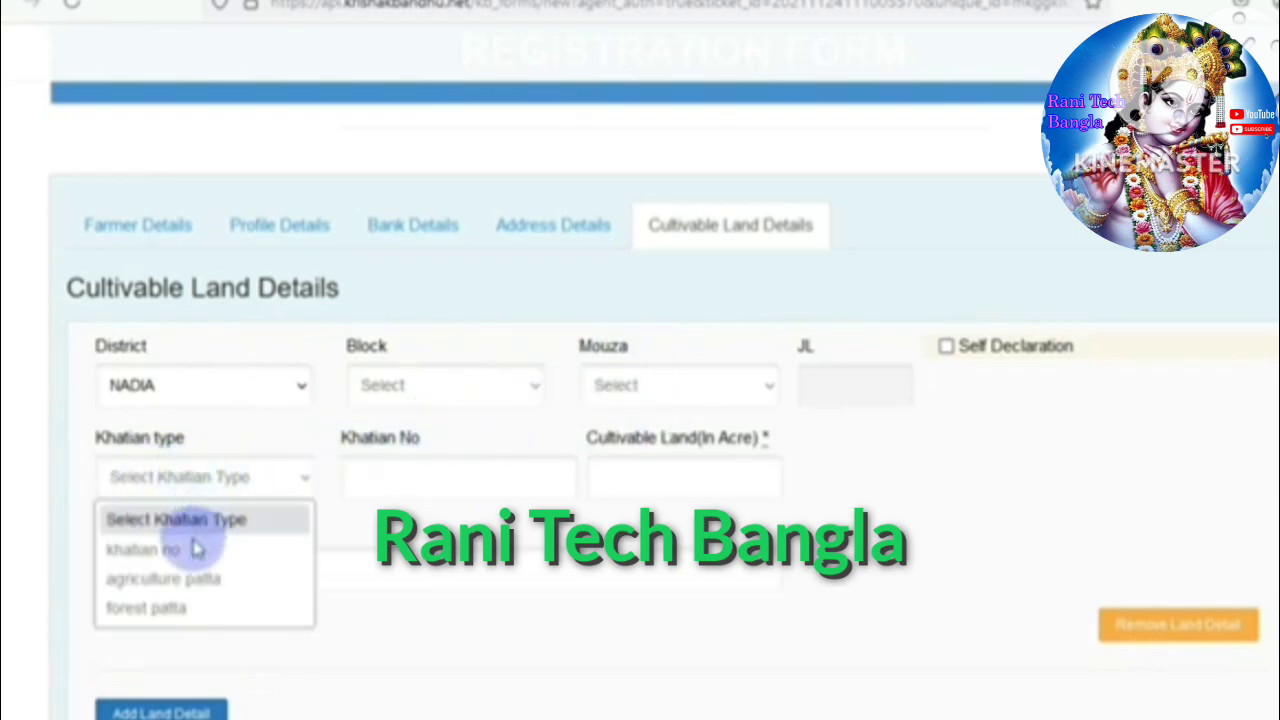
click(156, 552)
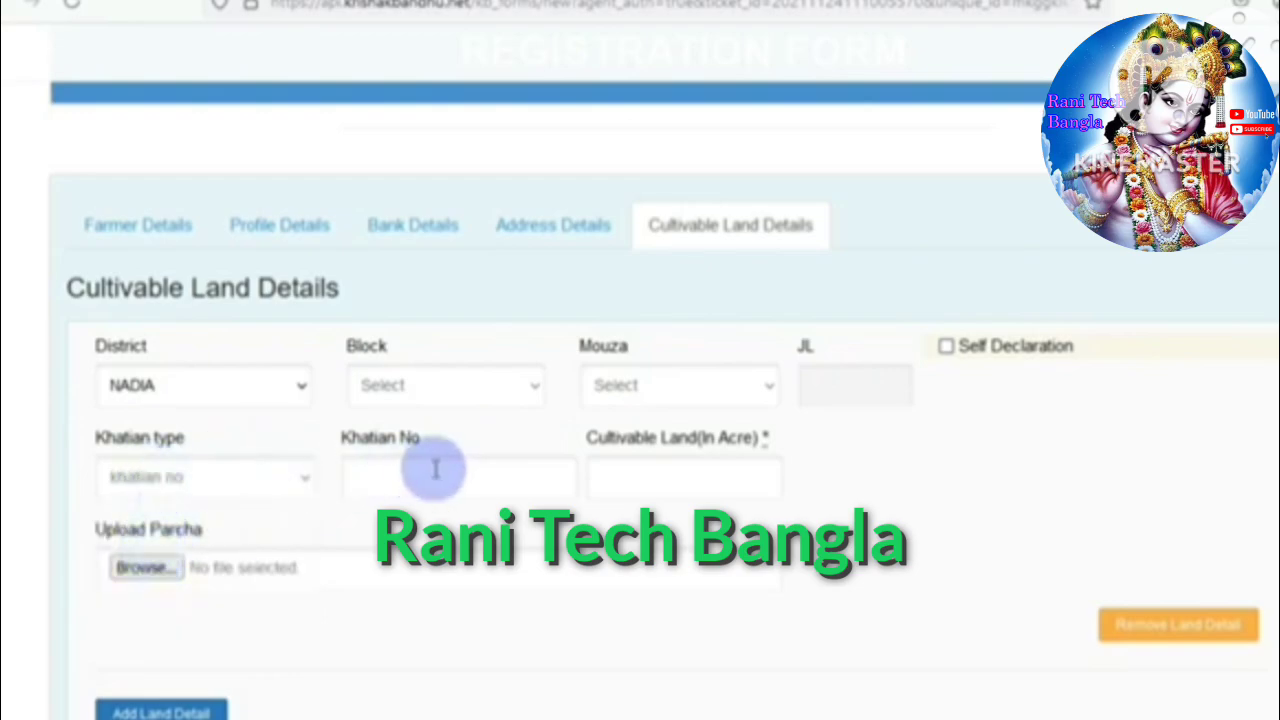
click(383, 483)
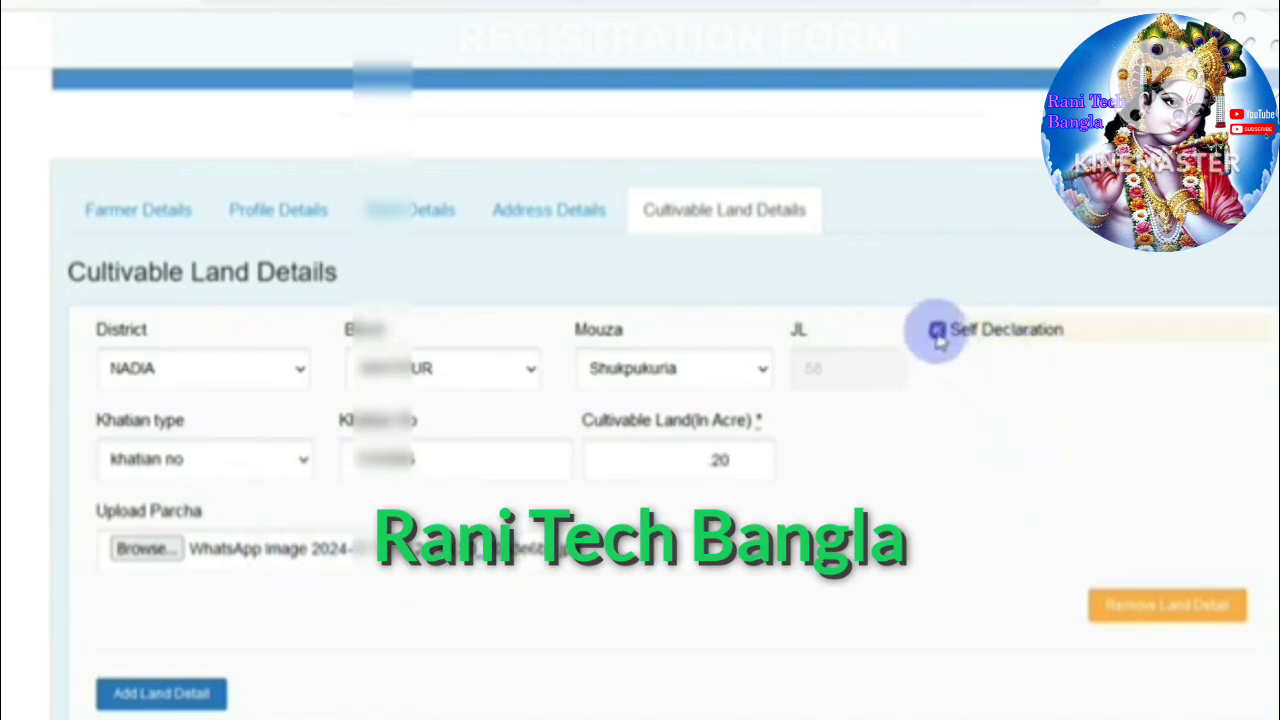
Tick Self Declaration and choose Agriculture Patta as the document type
click(938, 334)
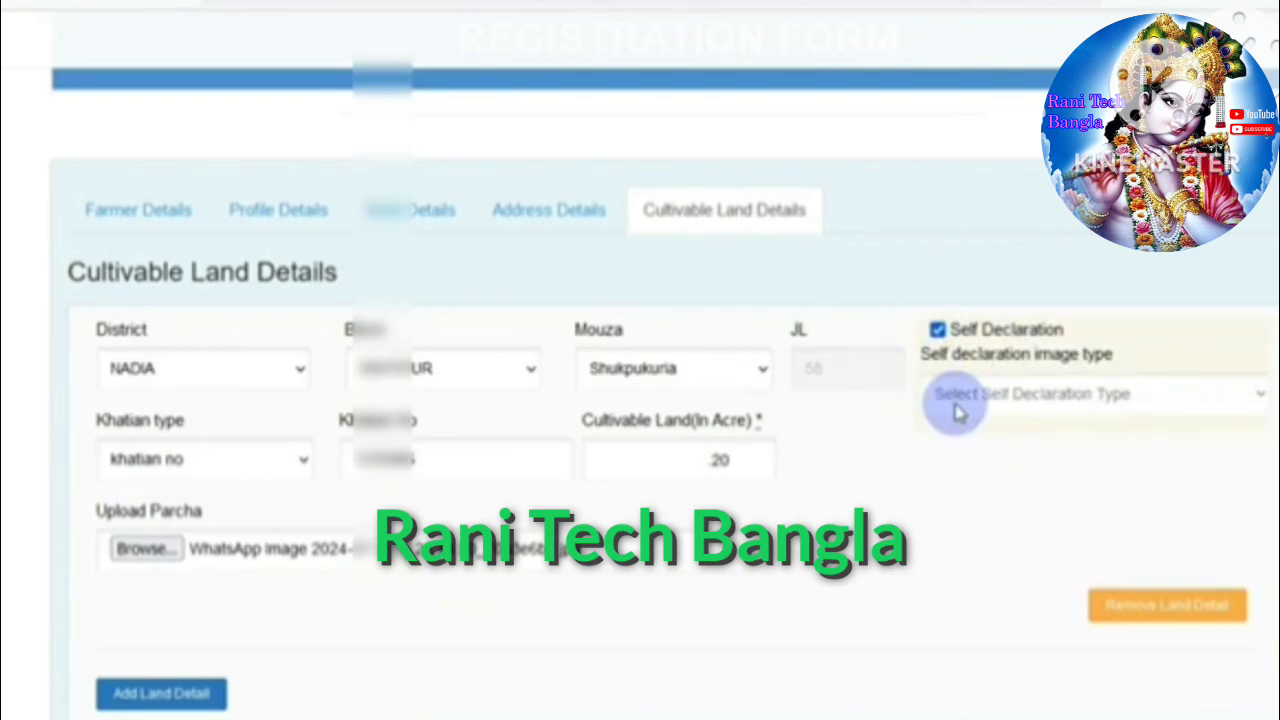
click(1125, 398)
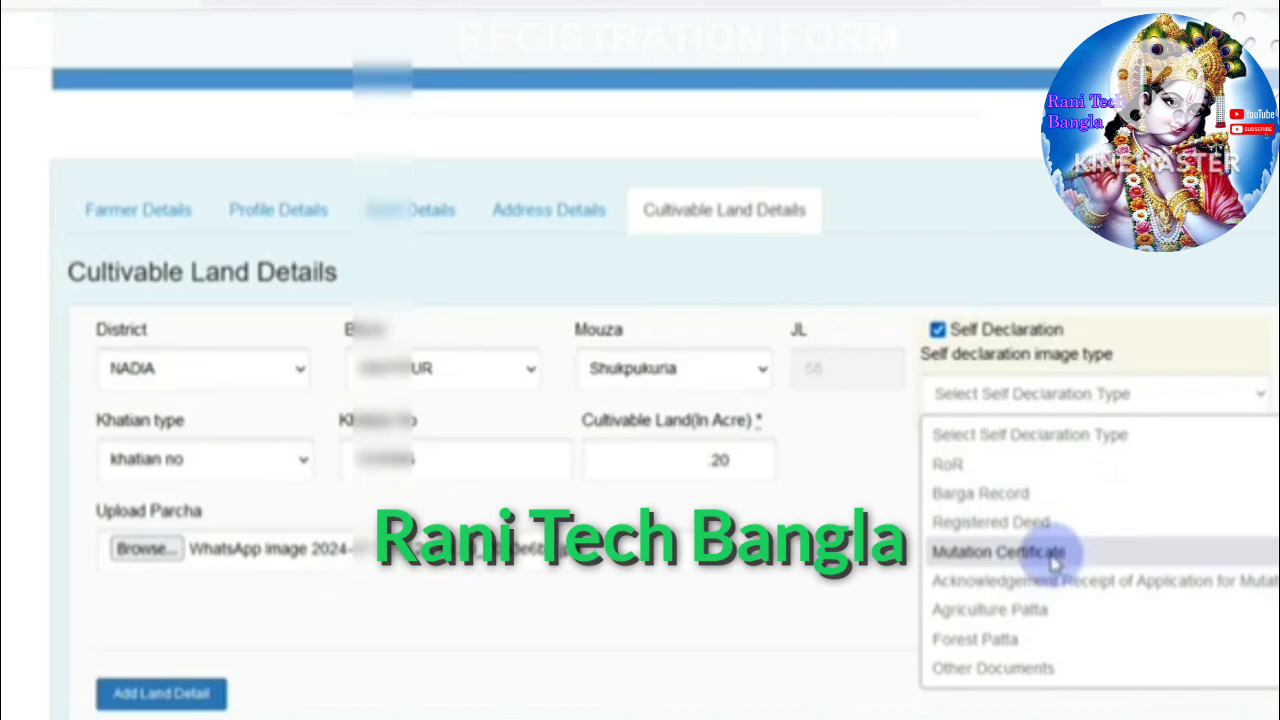
click(1046, 612)
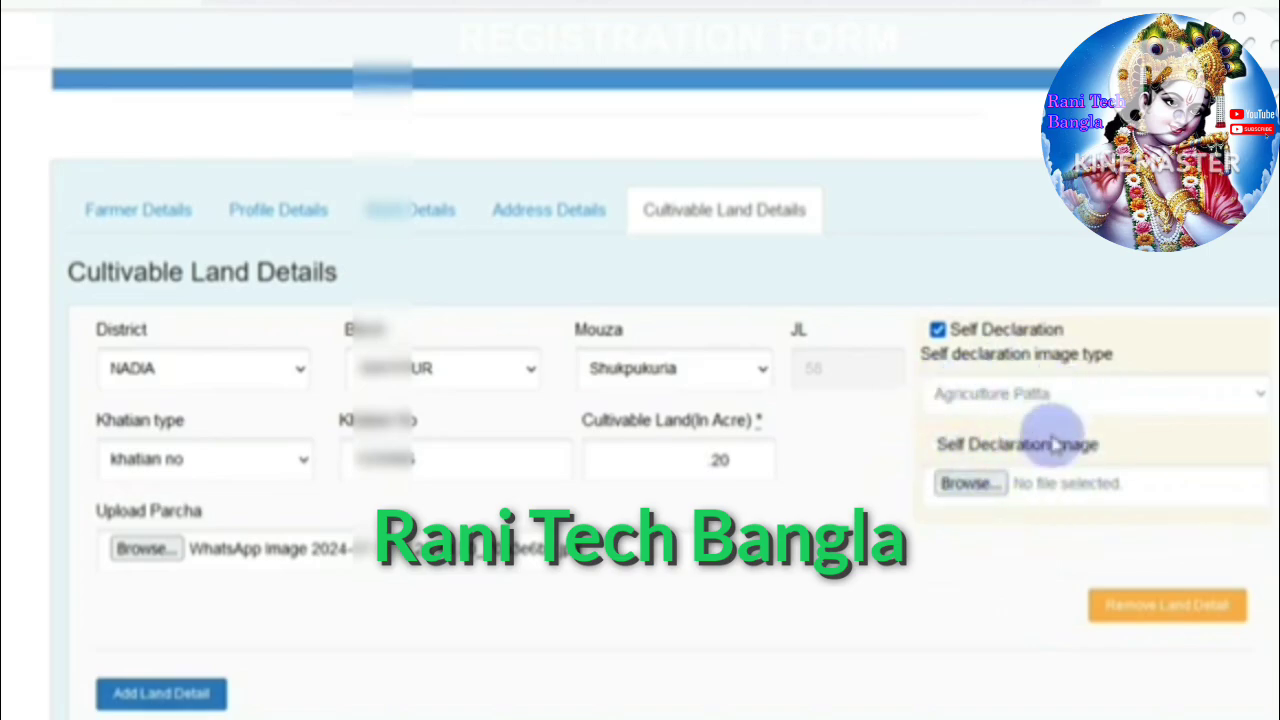
Attach the WhatsApp image from Downloads as self-declaration proof, keeping Agriculture Patta selected
click(965, 483)
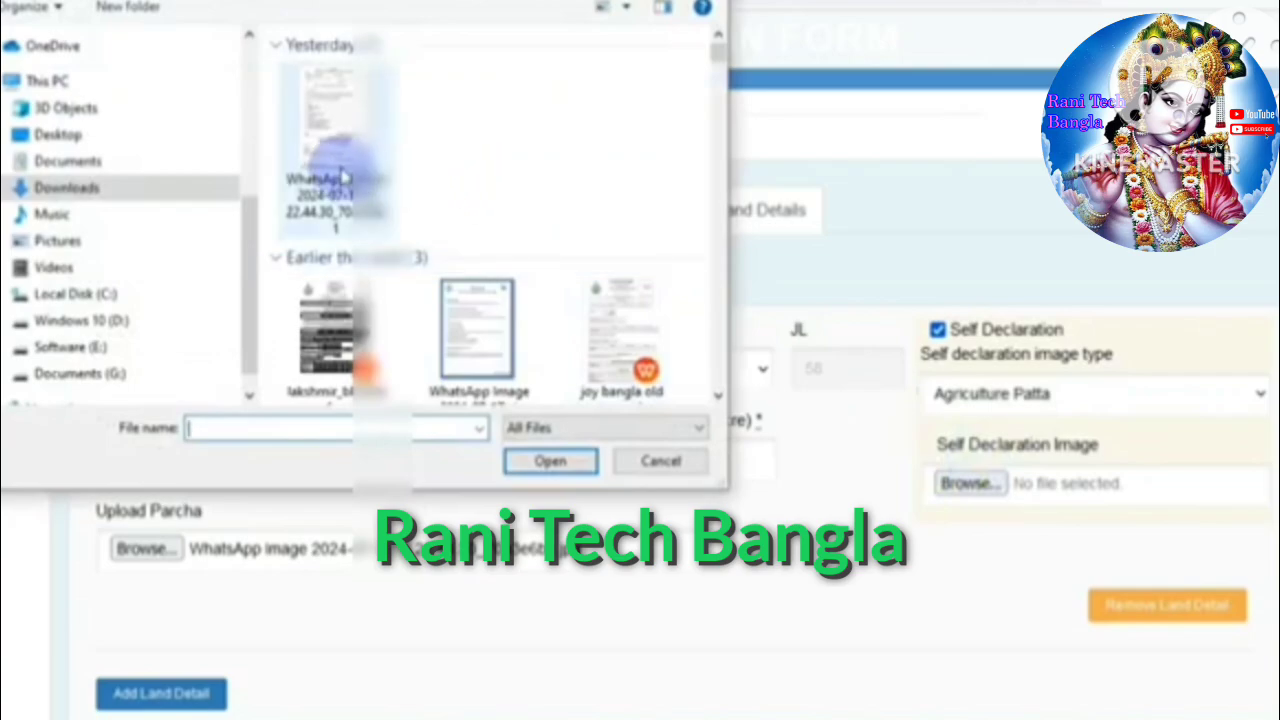
click(335, 150)
click(545, 460)
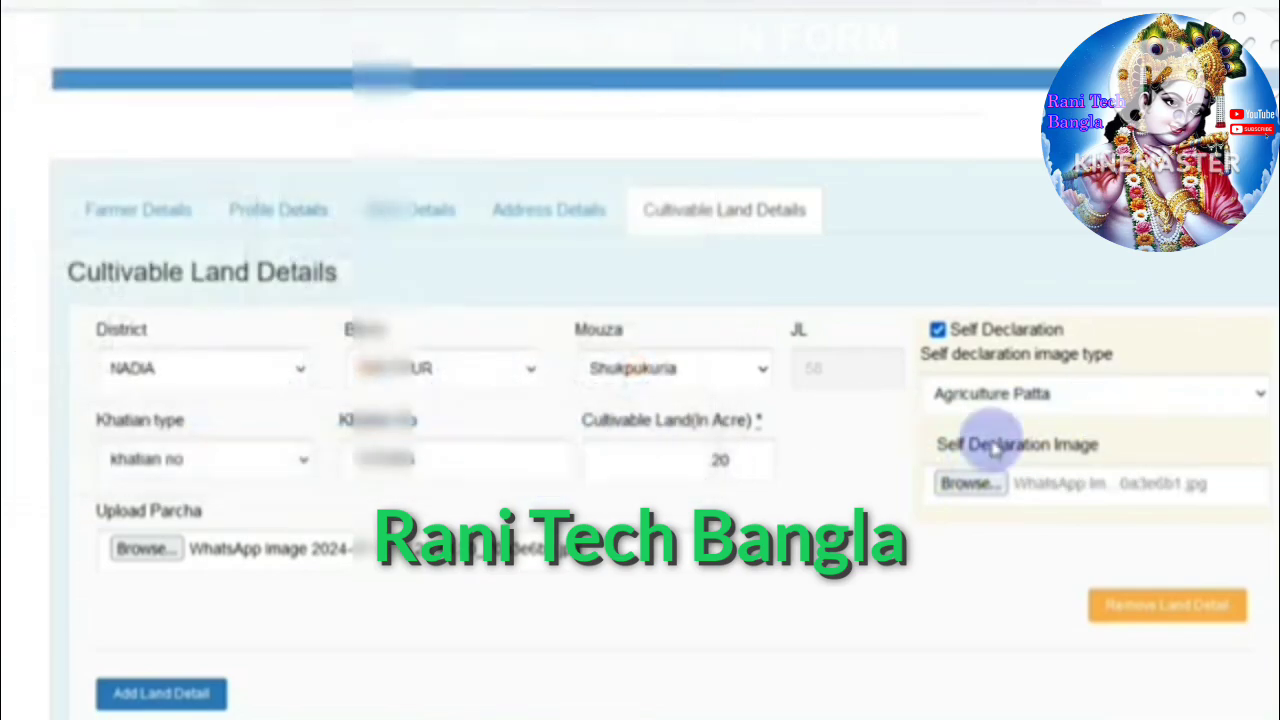
click(1072, 400)
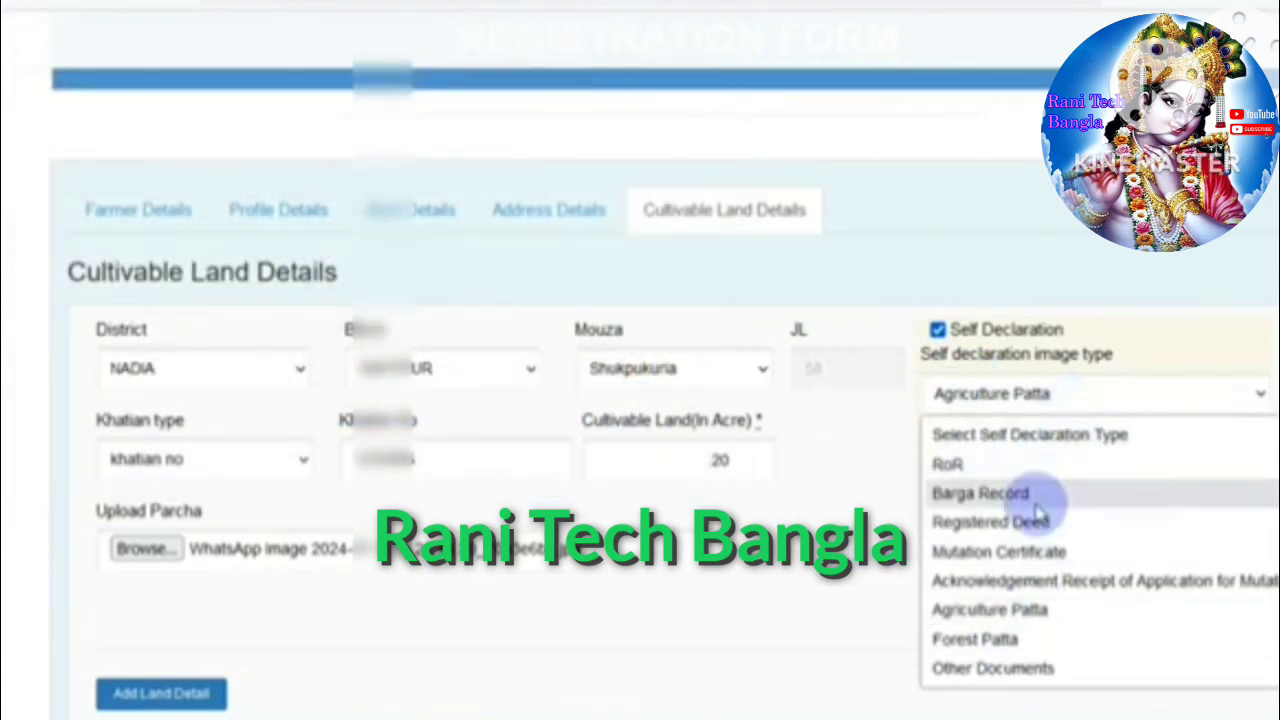
click(878, 509)
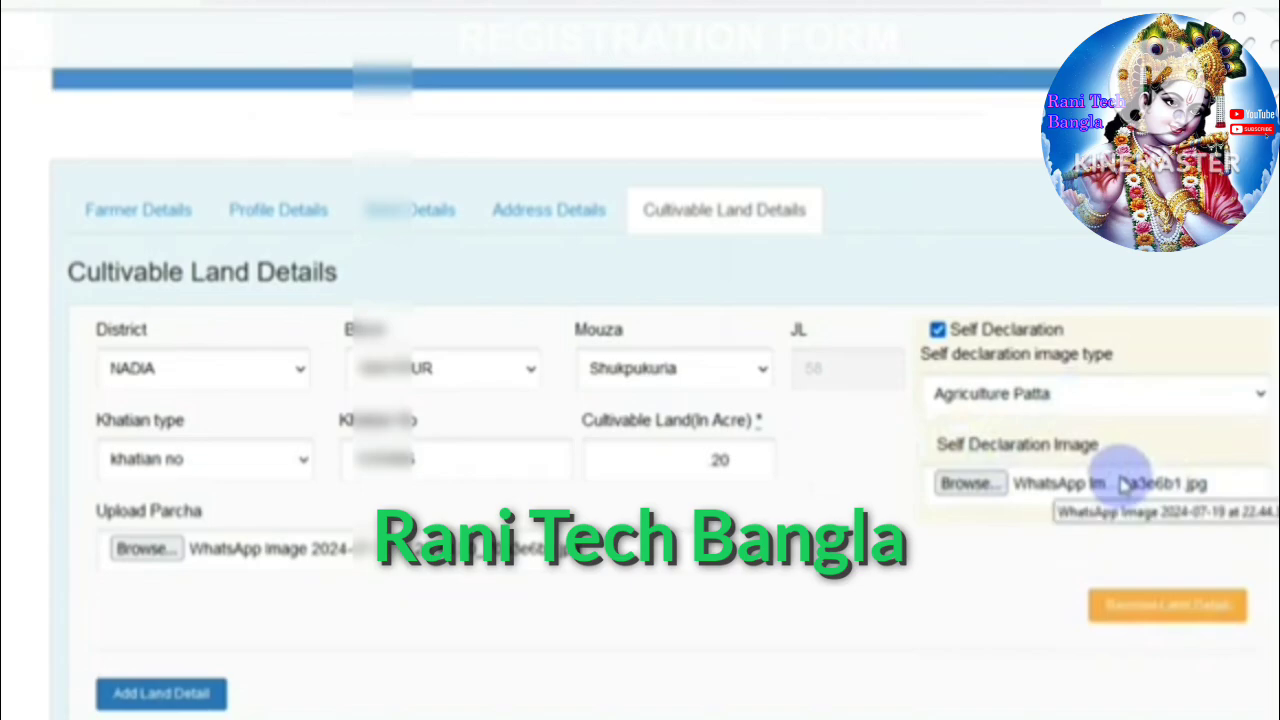
scroll(820, 492, down, 1)
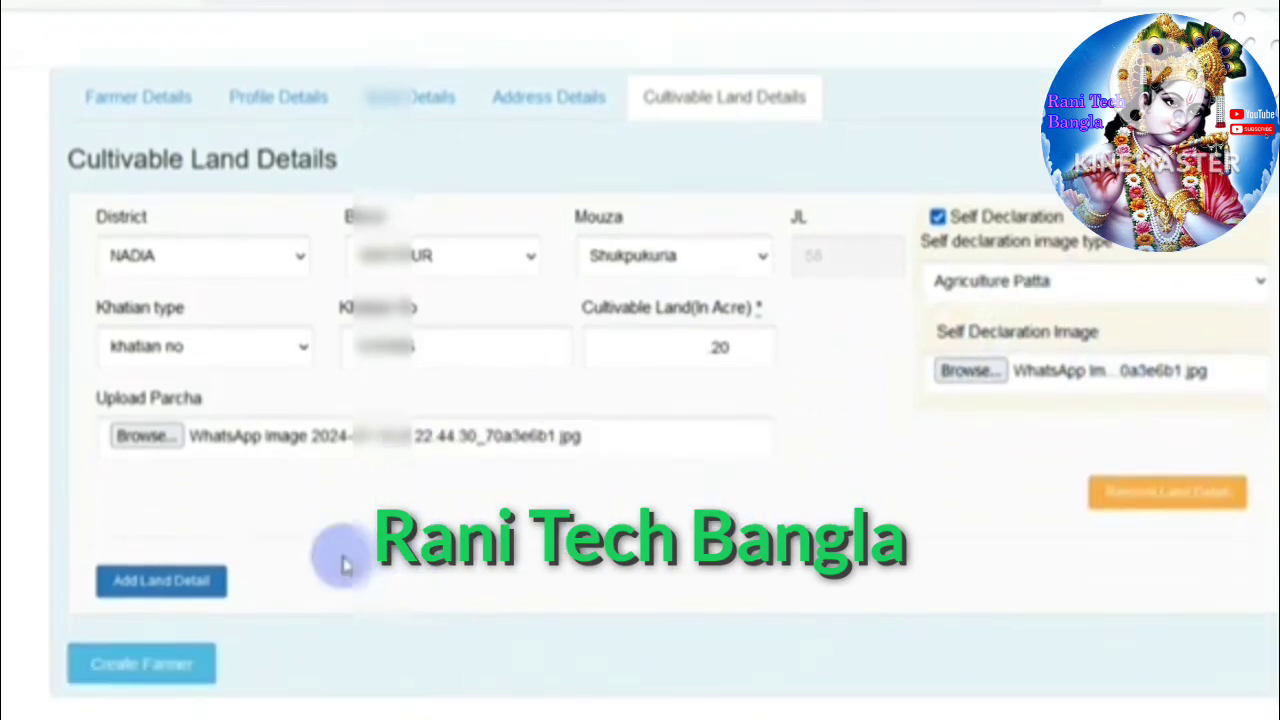
Submit the form with Create Farmer and review the registration acknowledgement notice
click(150, 586)
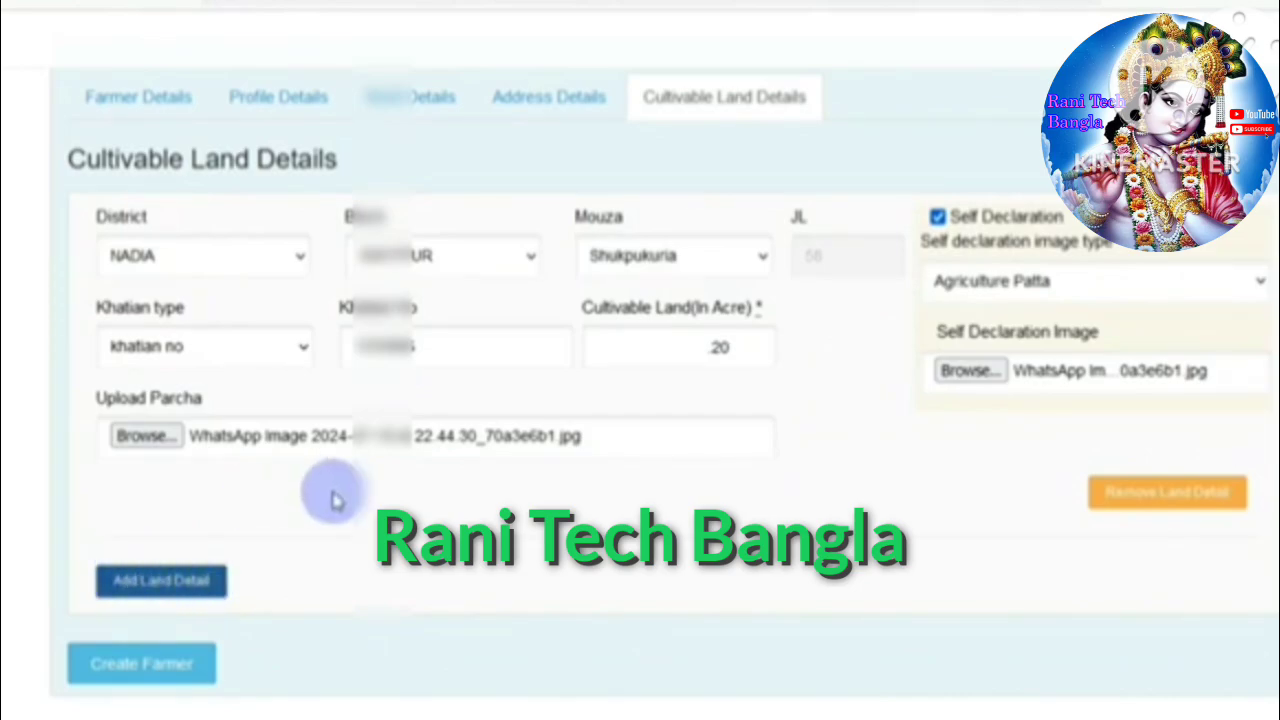
scroll(392, 520, down, 1)
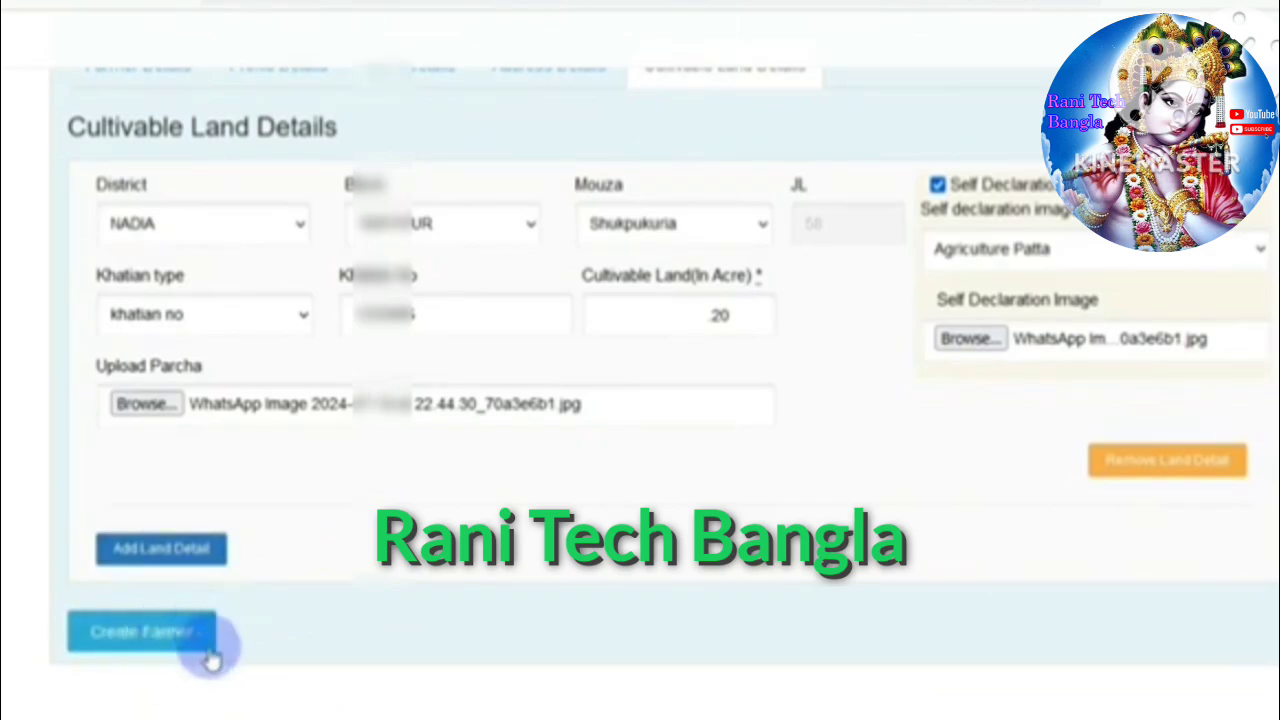
scroll(186, 643, up, 1)
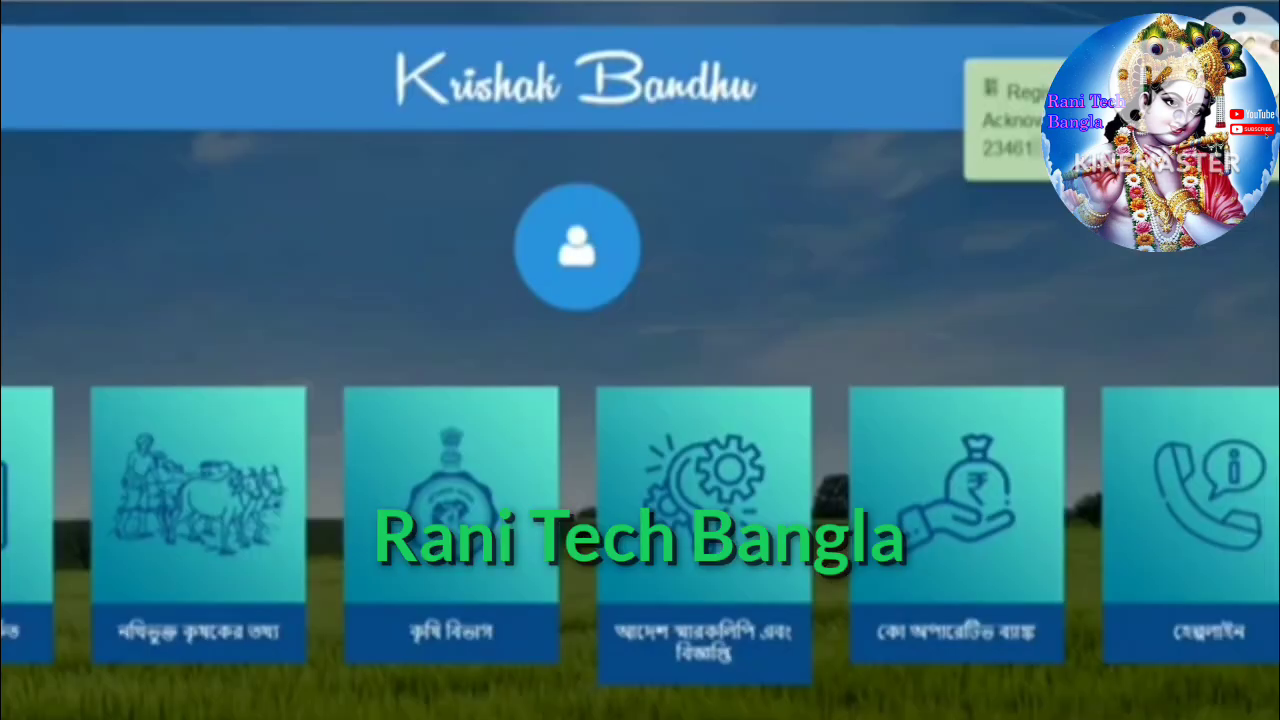